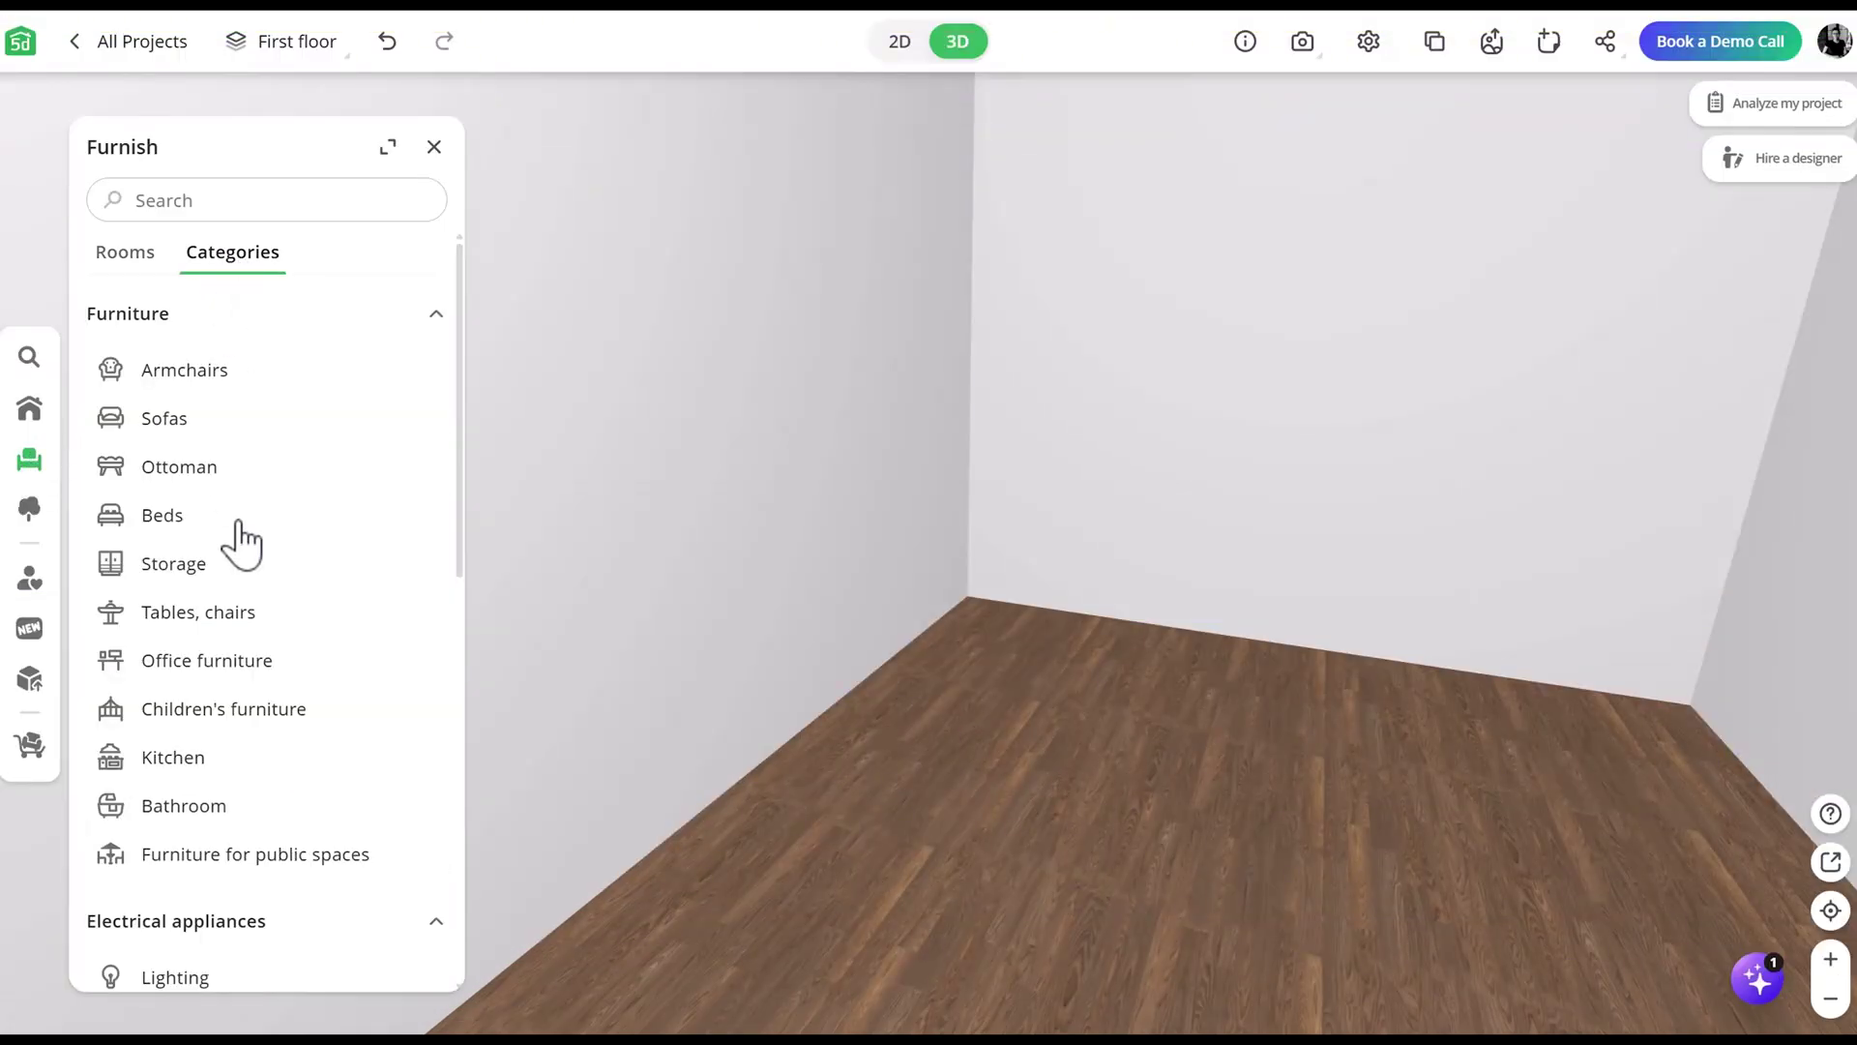
scroll(232, 537, down, 3)
Step: Place the bar-shaped light from Lighting > Wall lights and set its width
click(175, 761)
click(185, 507)
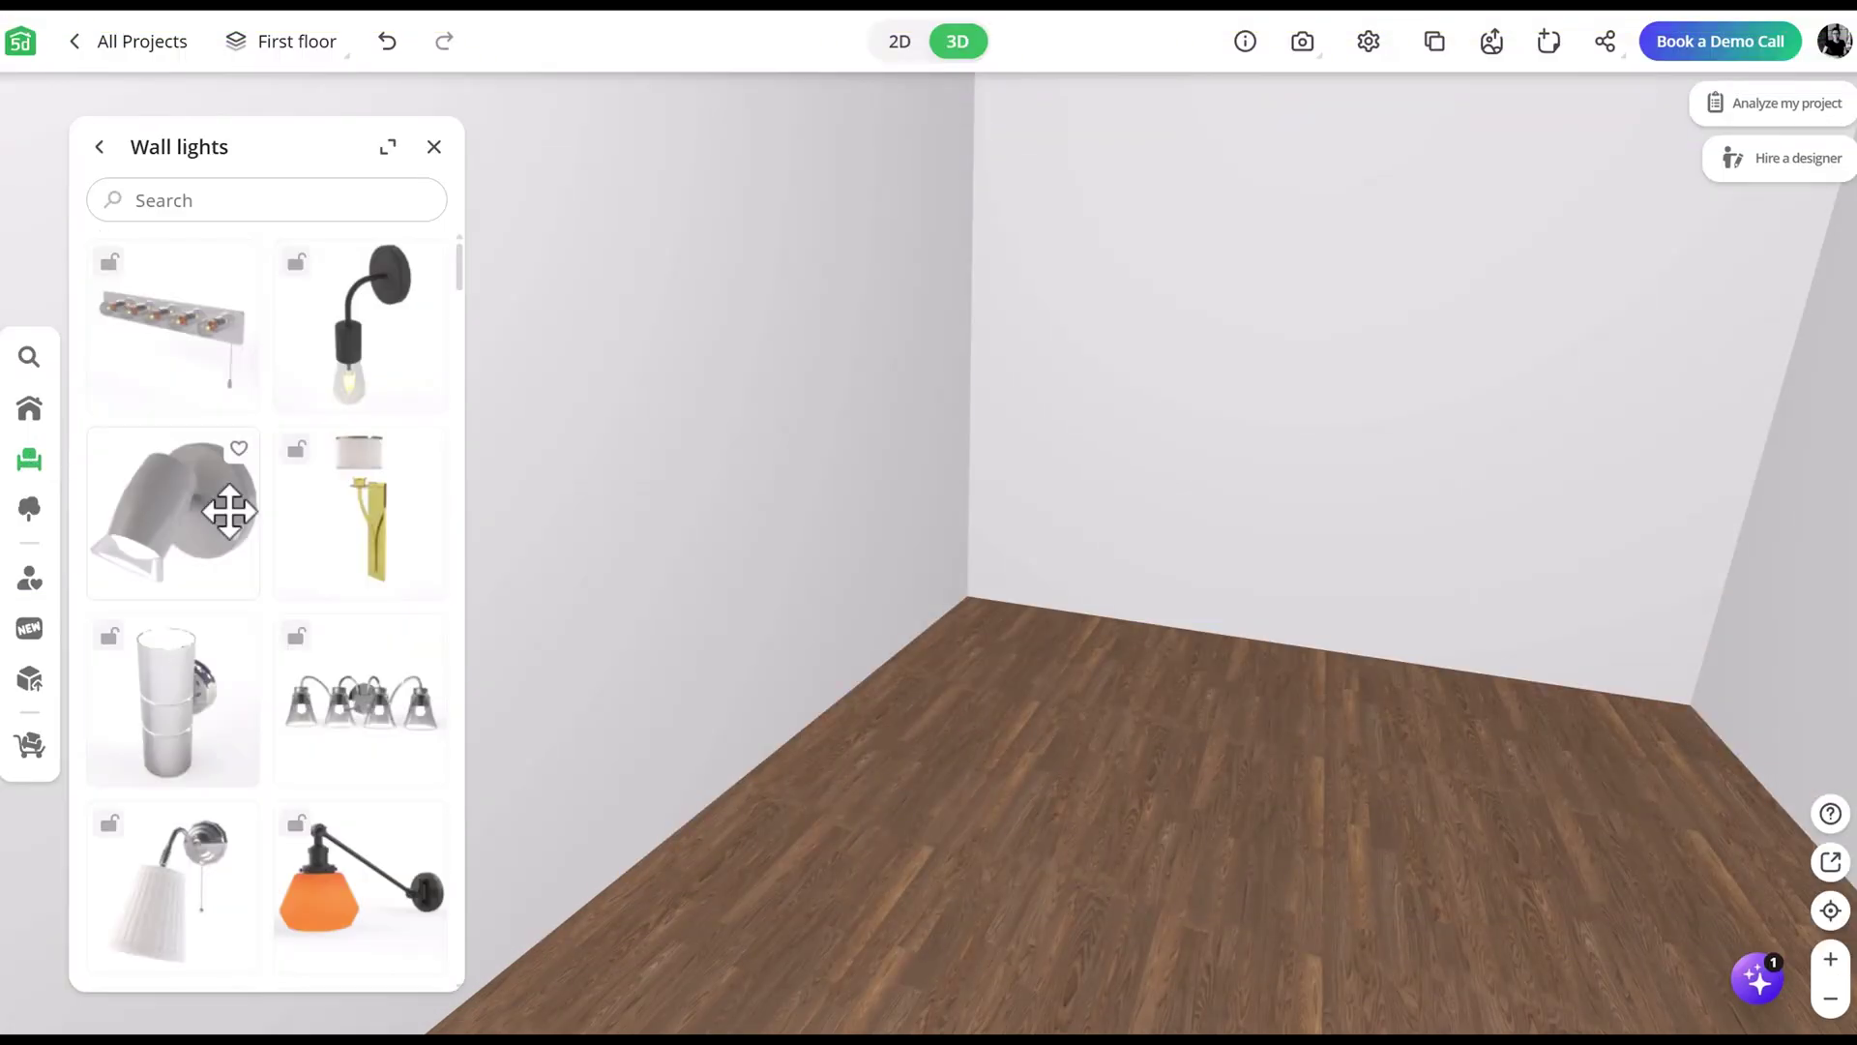
scroll(290, 580, down, 3)
scroll(276, 523, down, 3)
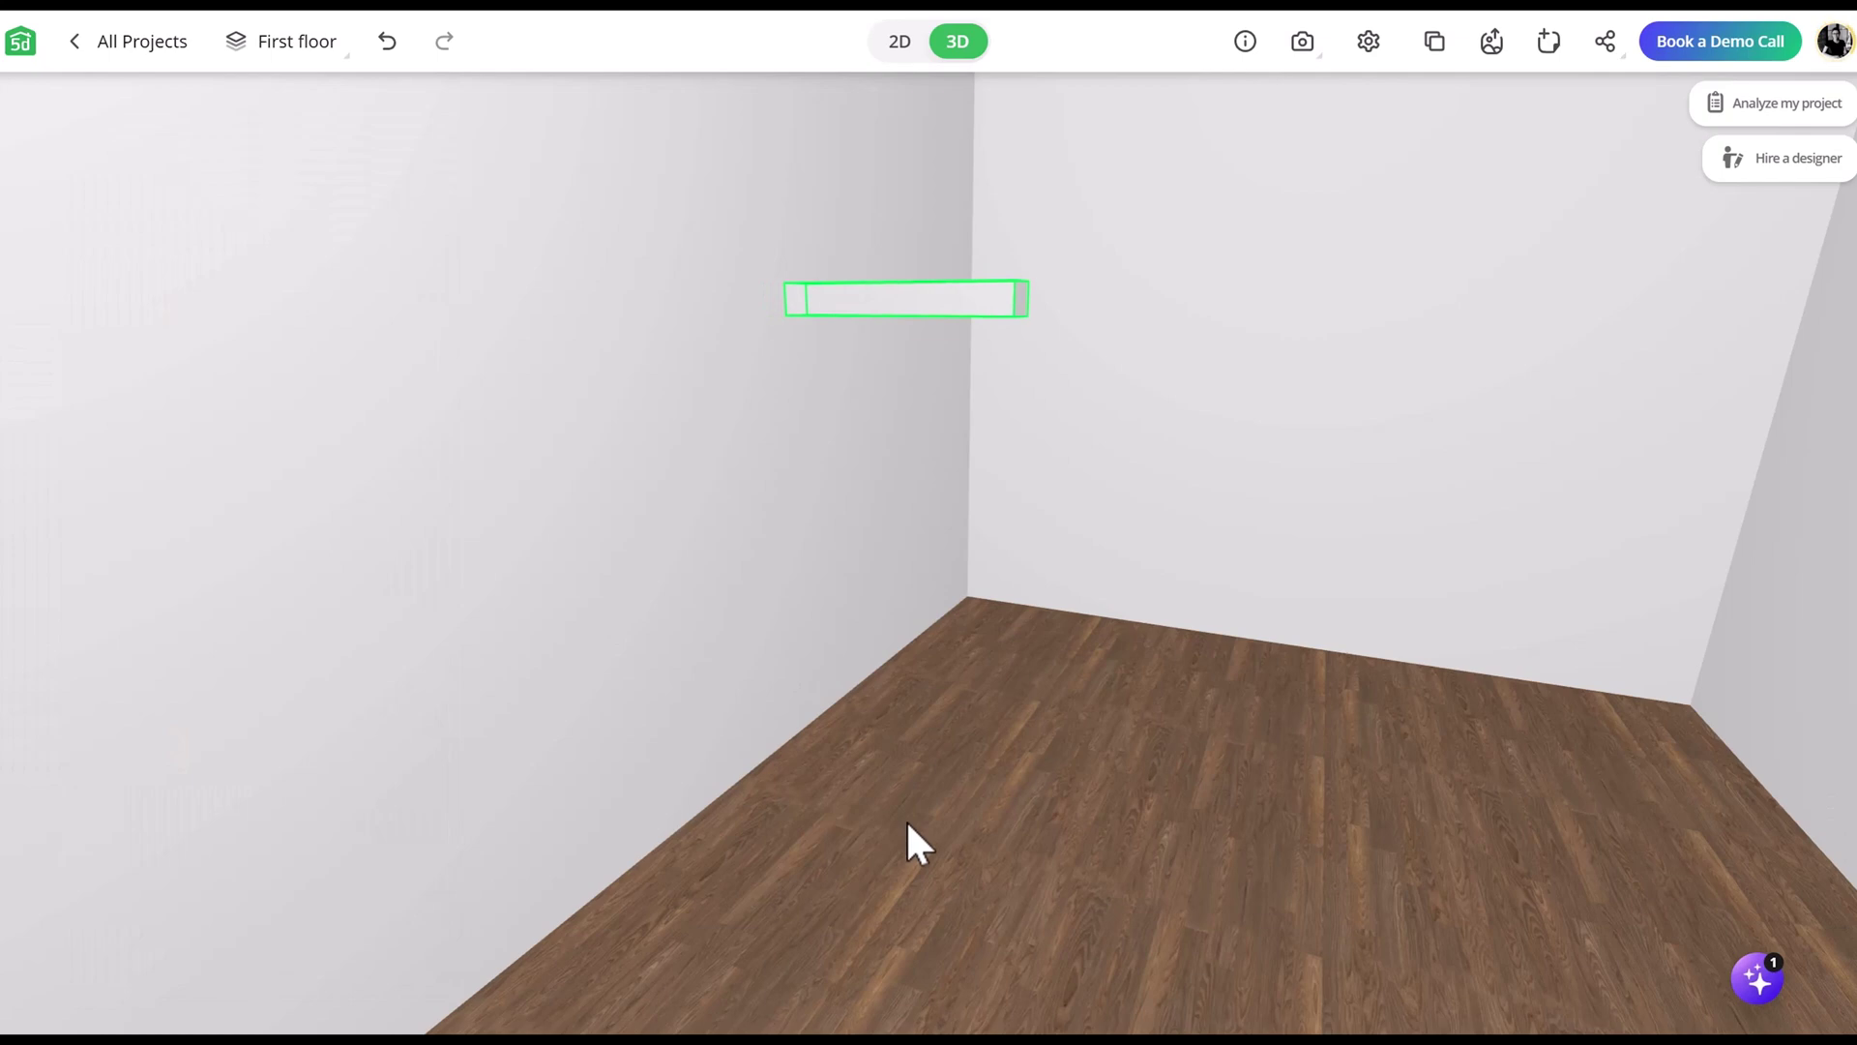
click(906, 818)
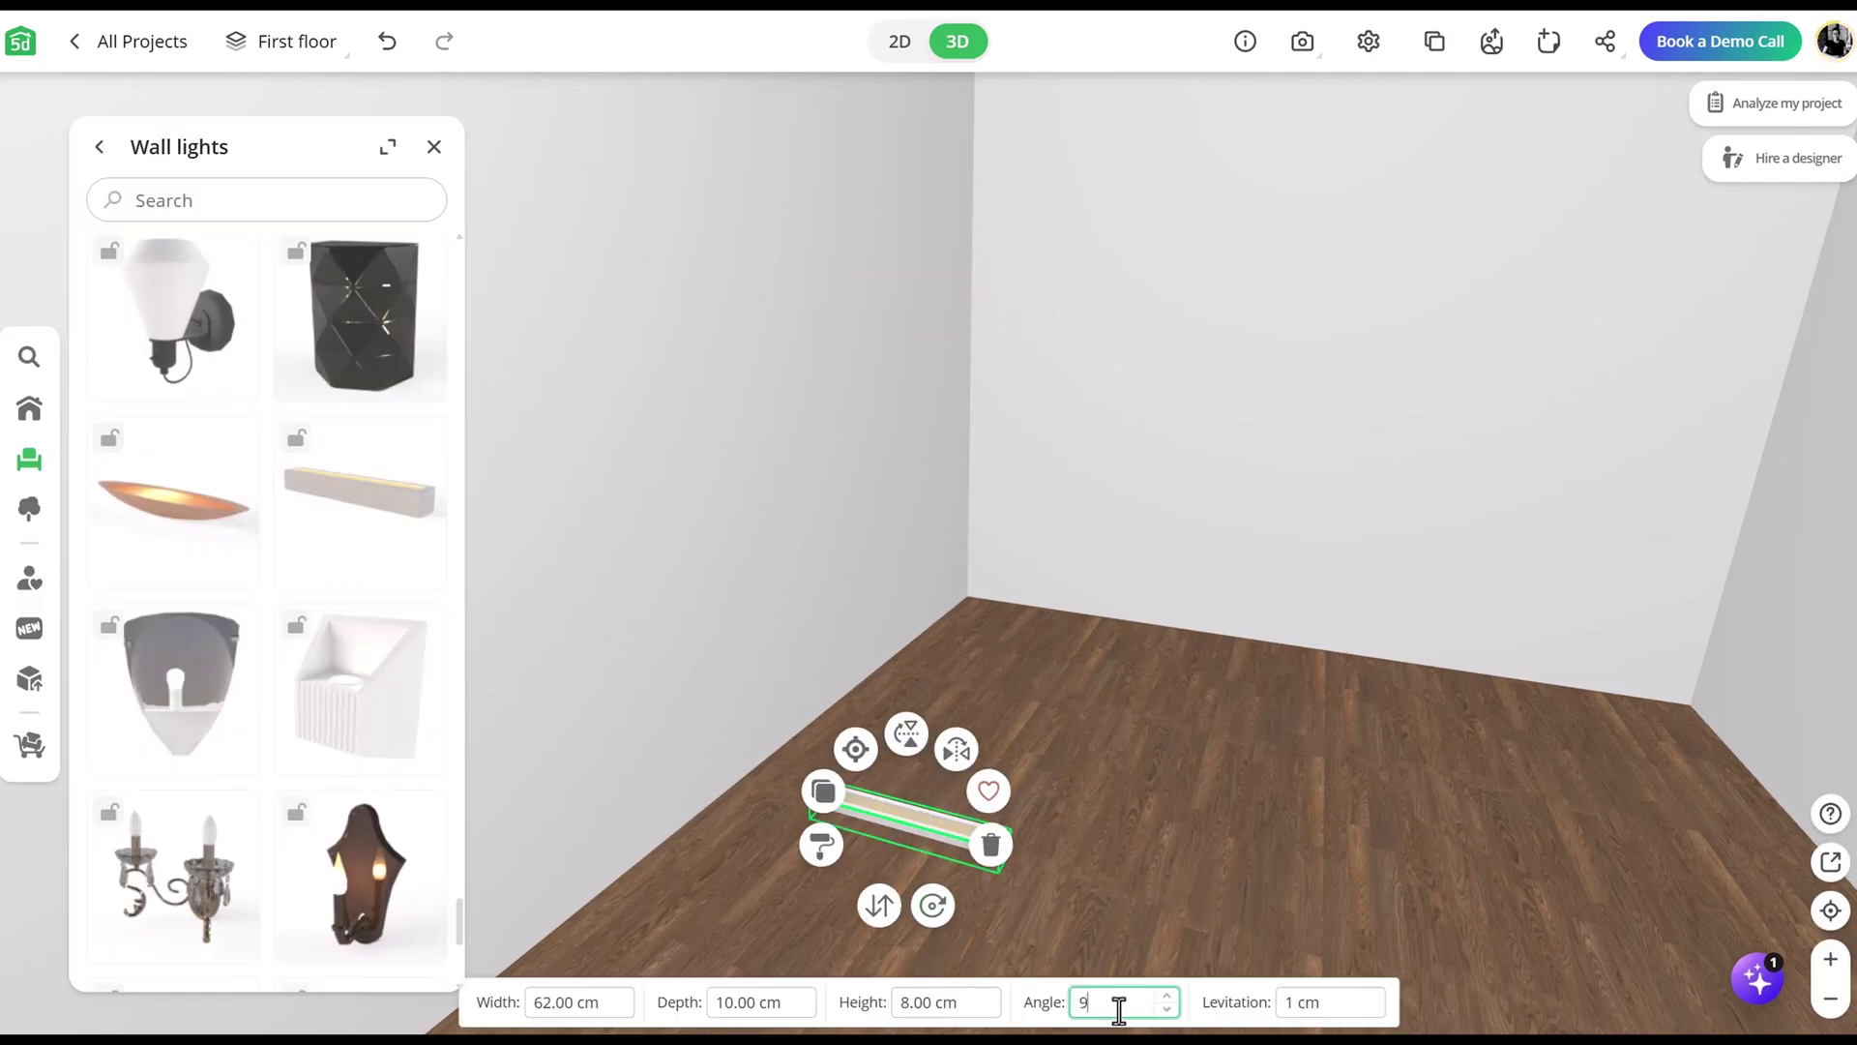
double_click(551, 1001)
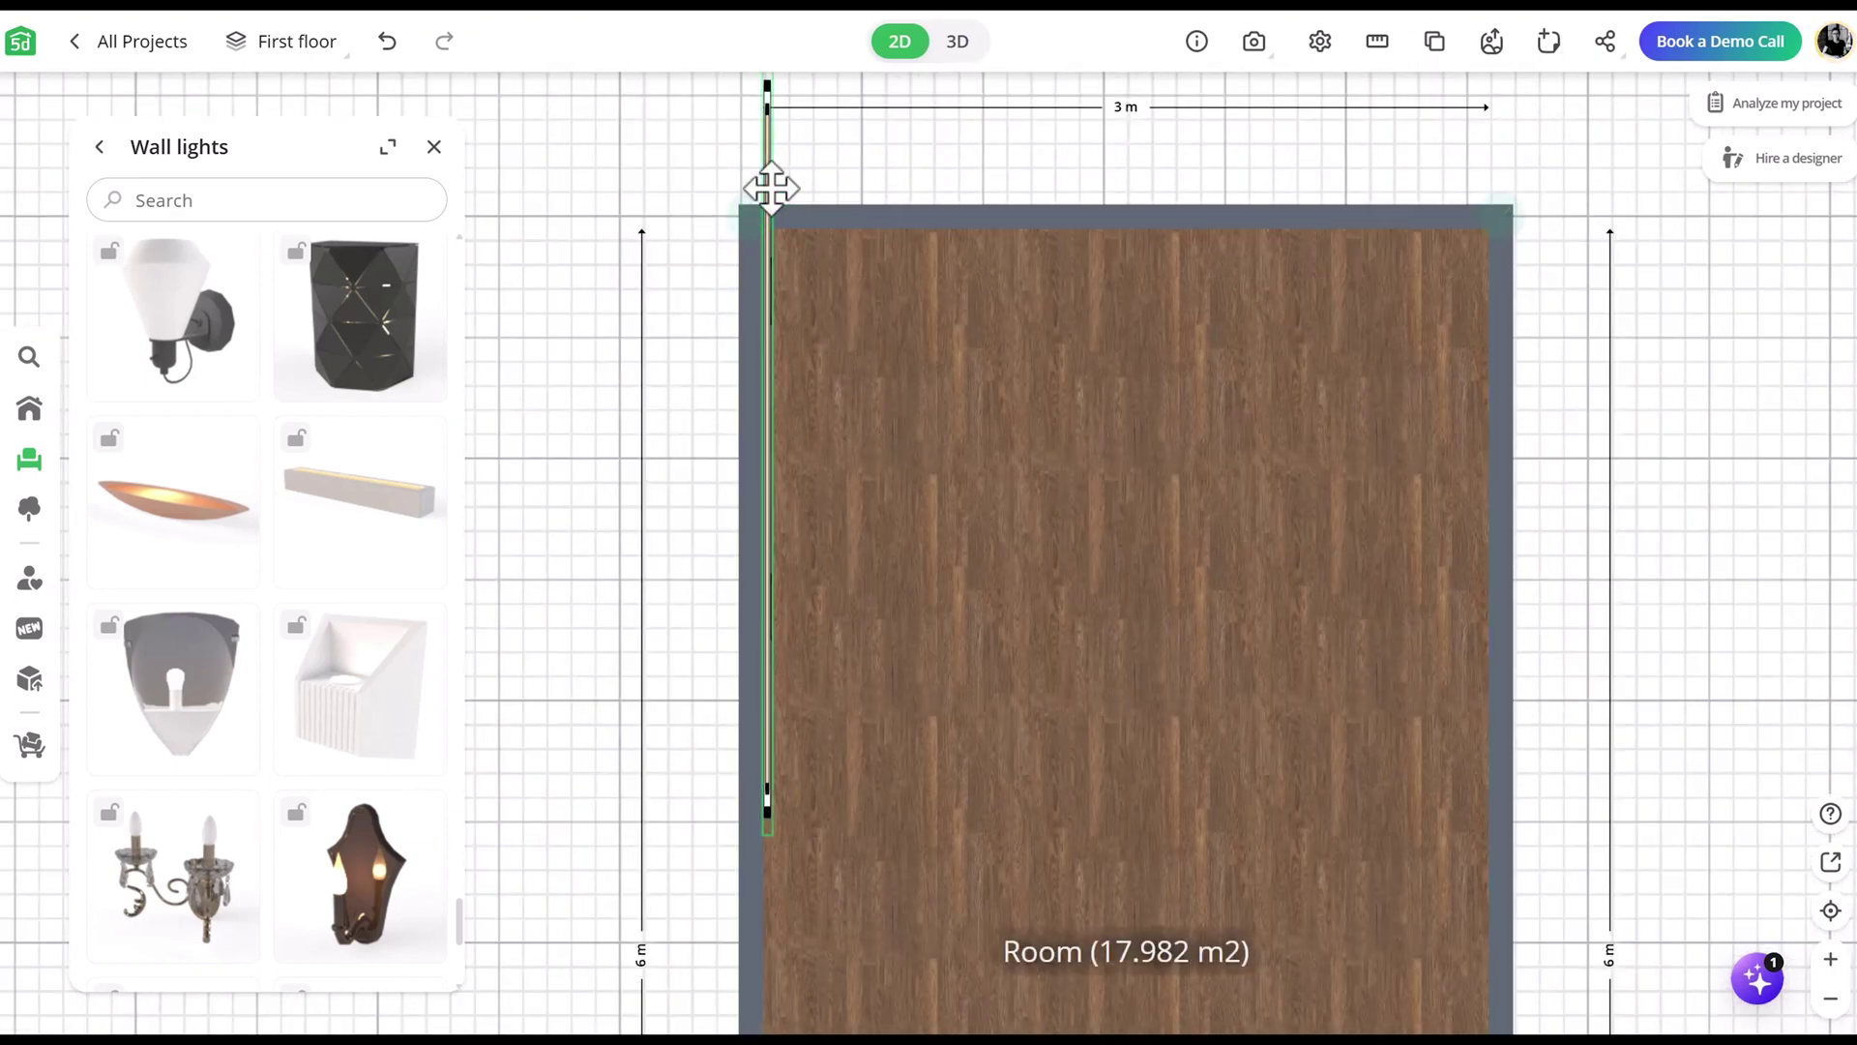
Step: Stretch the strip along the full left wall and colour it #e7d4aa
click(769, 189)
drag(769, 333, 769, 316)
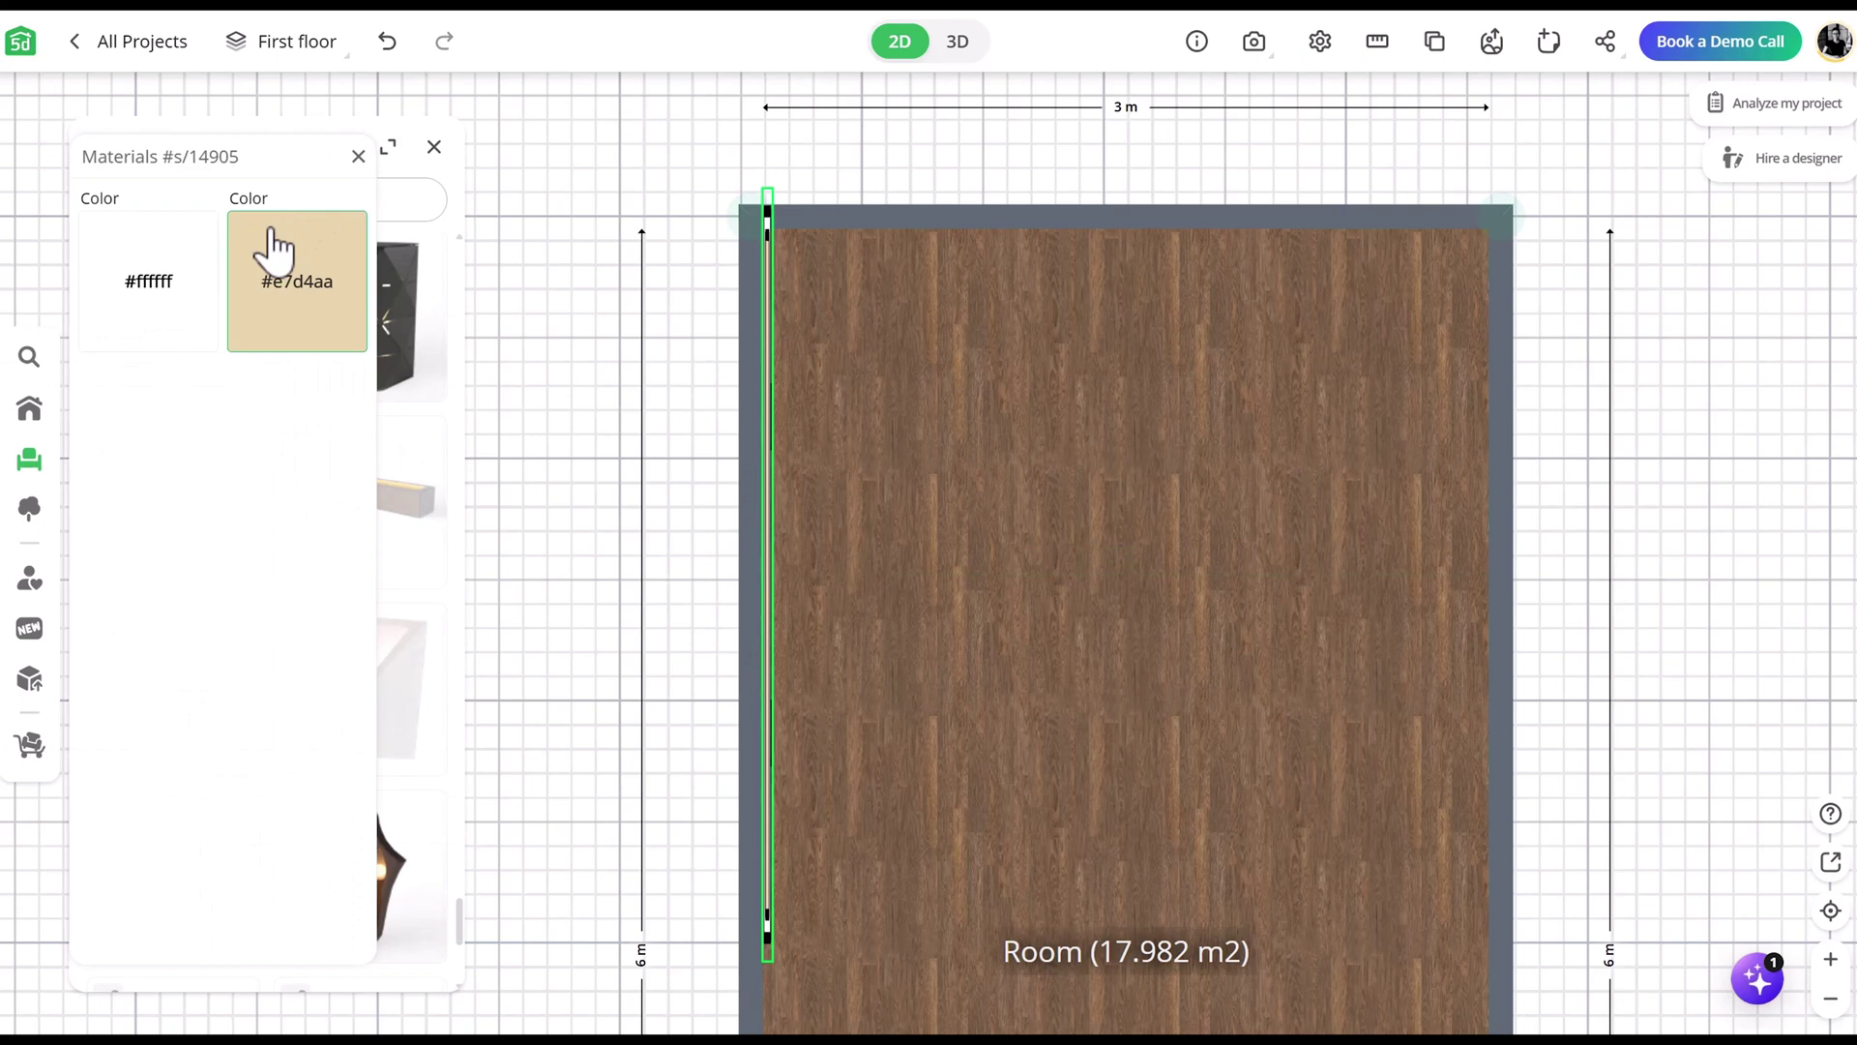
click(276, 250)
click(196, 601)
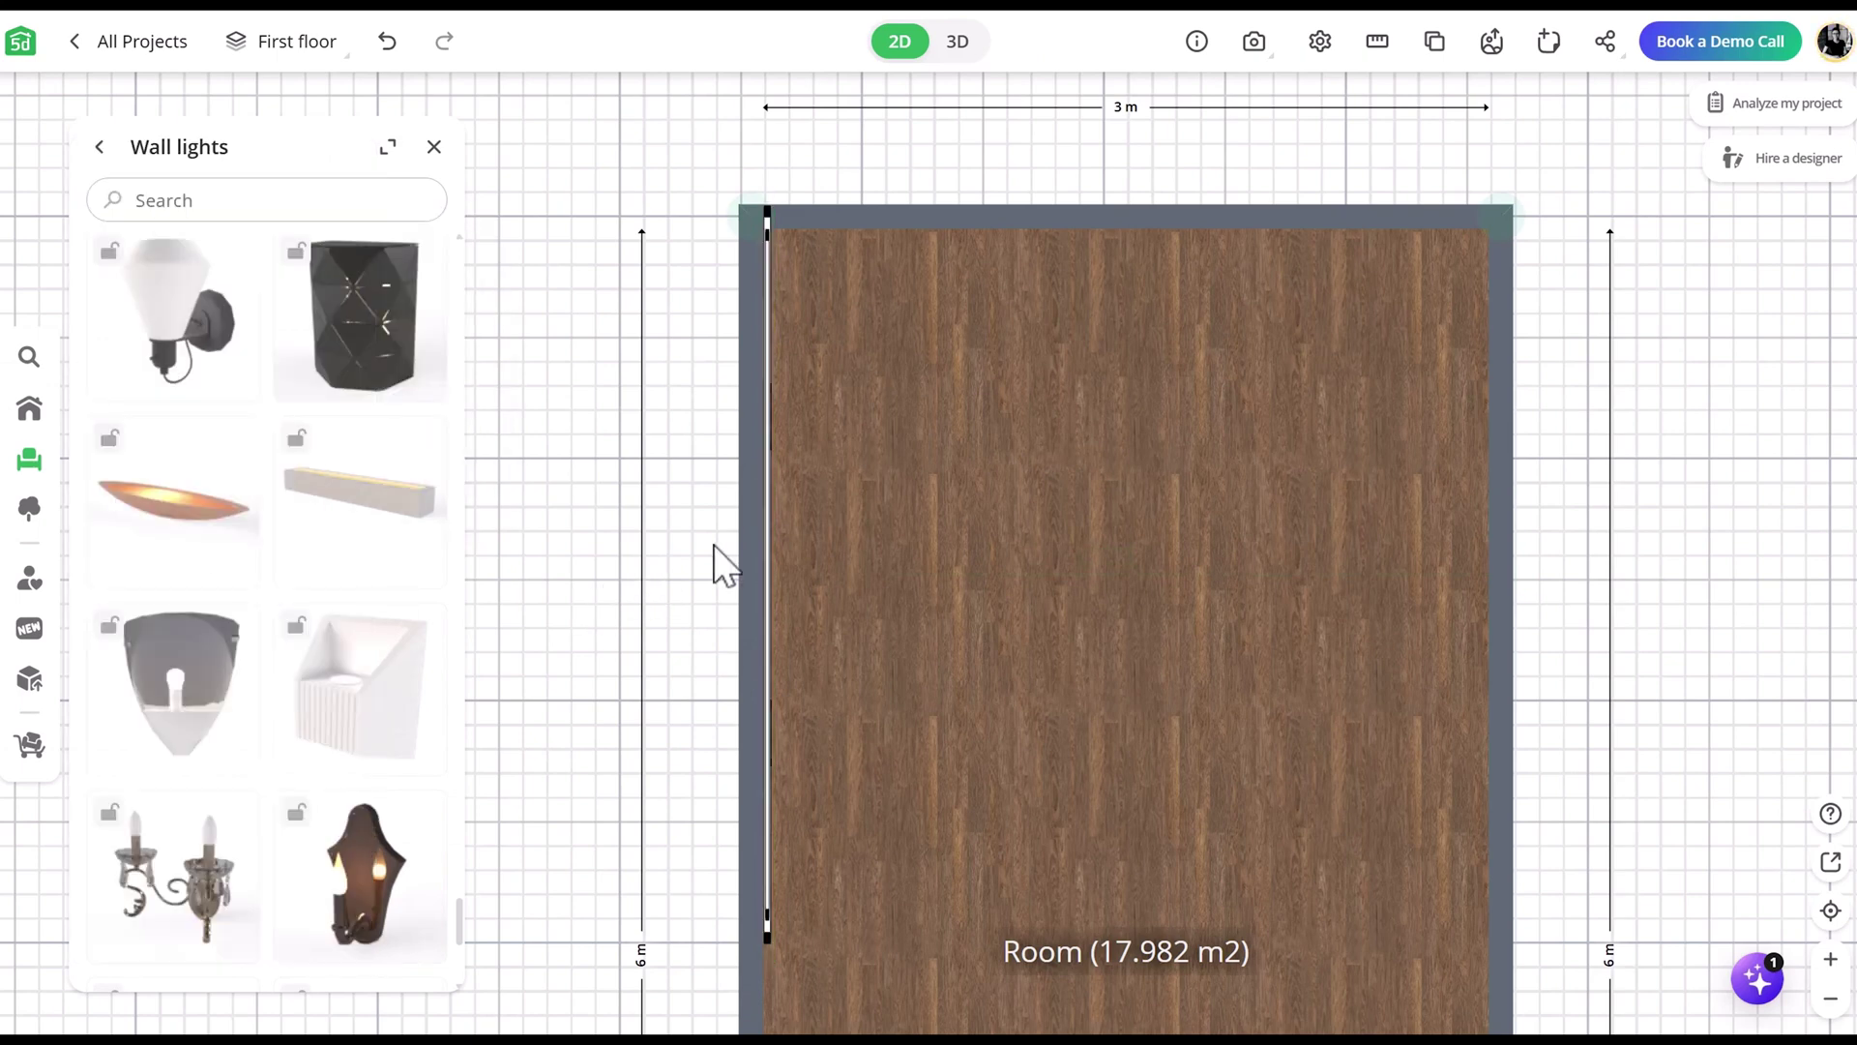
Step: Position matching strips along the right wall and the back wall
click(767, 509)
mouse_move(767, 572)
mouse_down()
mouse_move(844, 585)
mouse_move(1488, 508)
mouse_up()
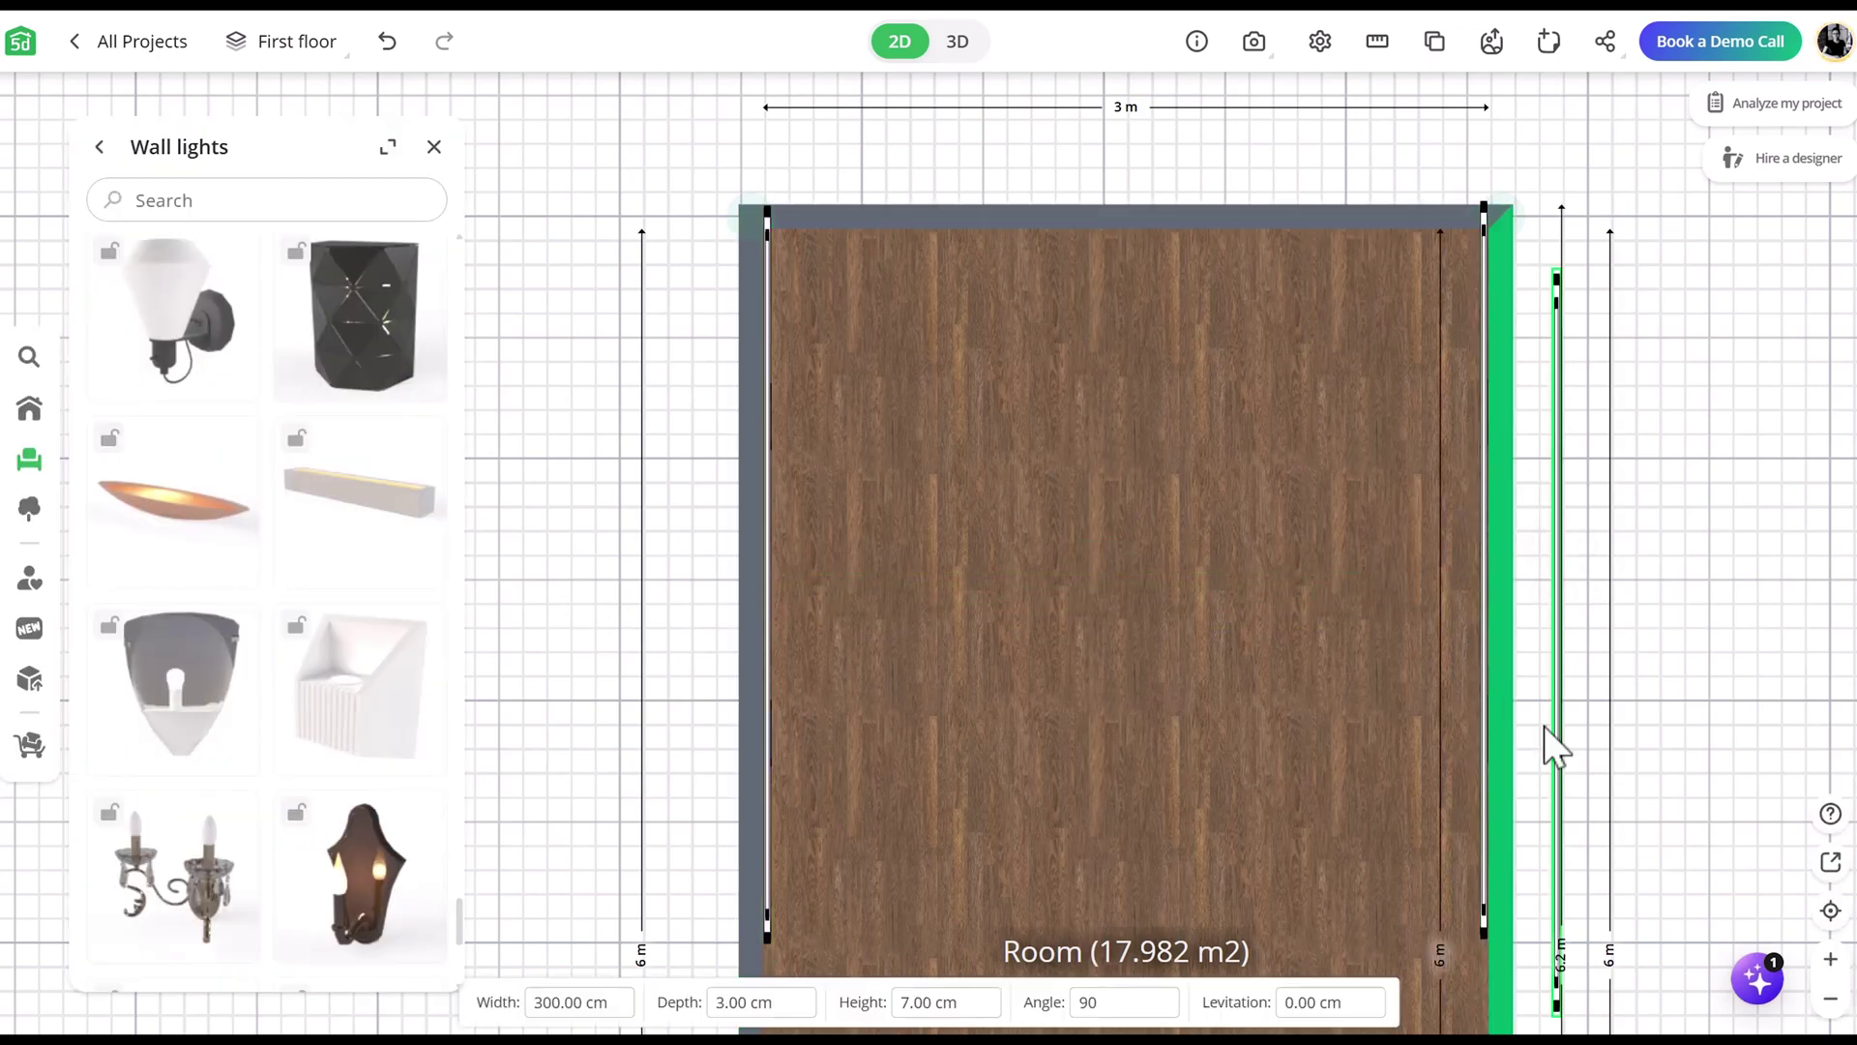
mouse_move(1538, 740)
mouse_down()
mouse_move(1218, 617)
mouse_move(1074, 519)
mouse_move(983, 230)
mouse_up()
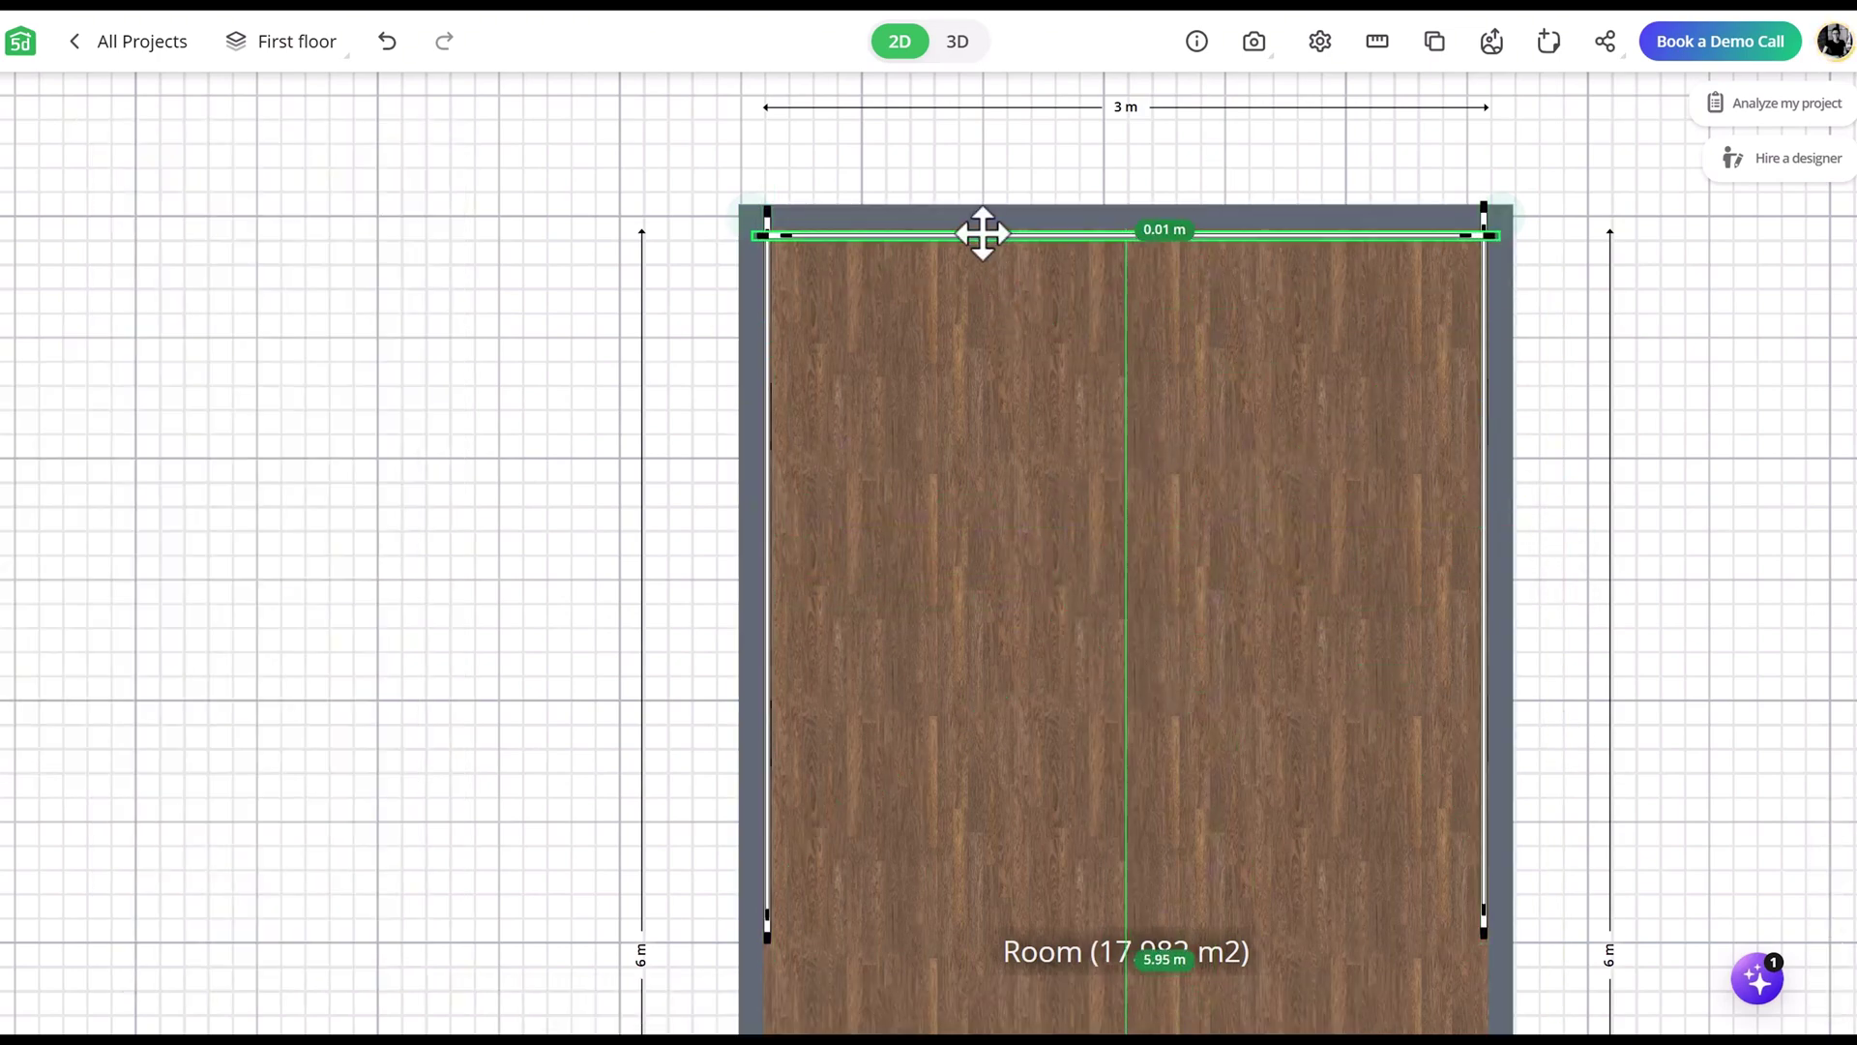
Step: Drop a wall-mounted shelf from Storage > Shelves onto the 2D floor plan
click(959, 40)
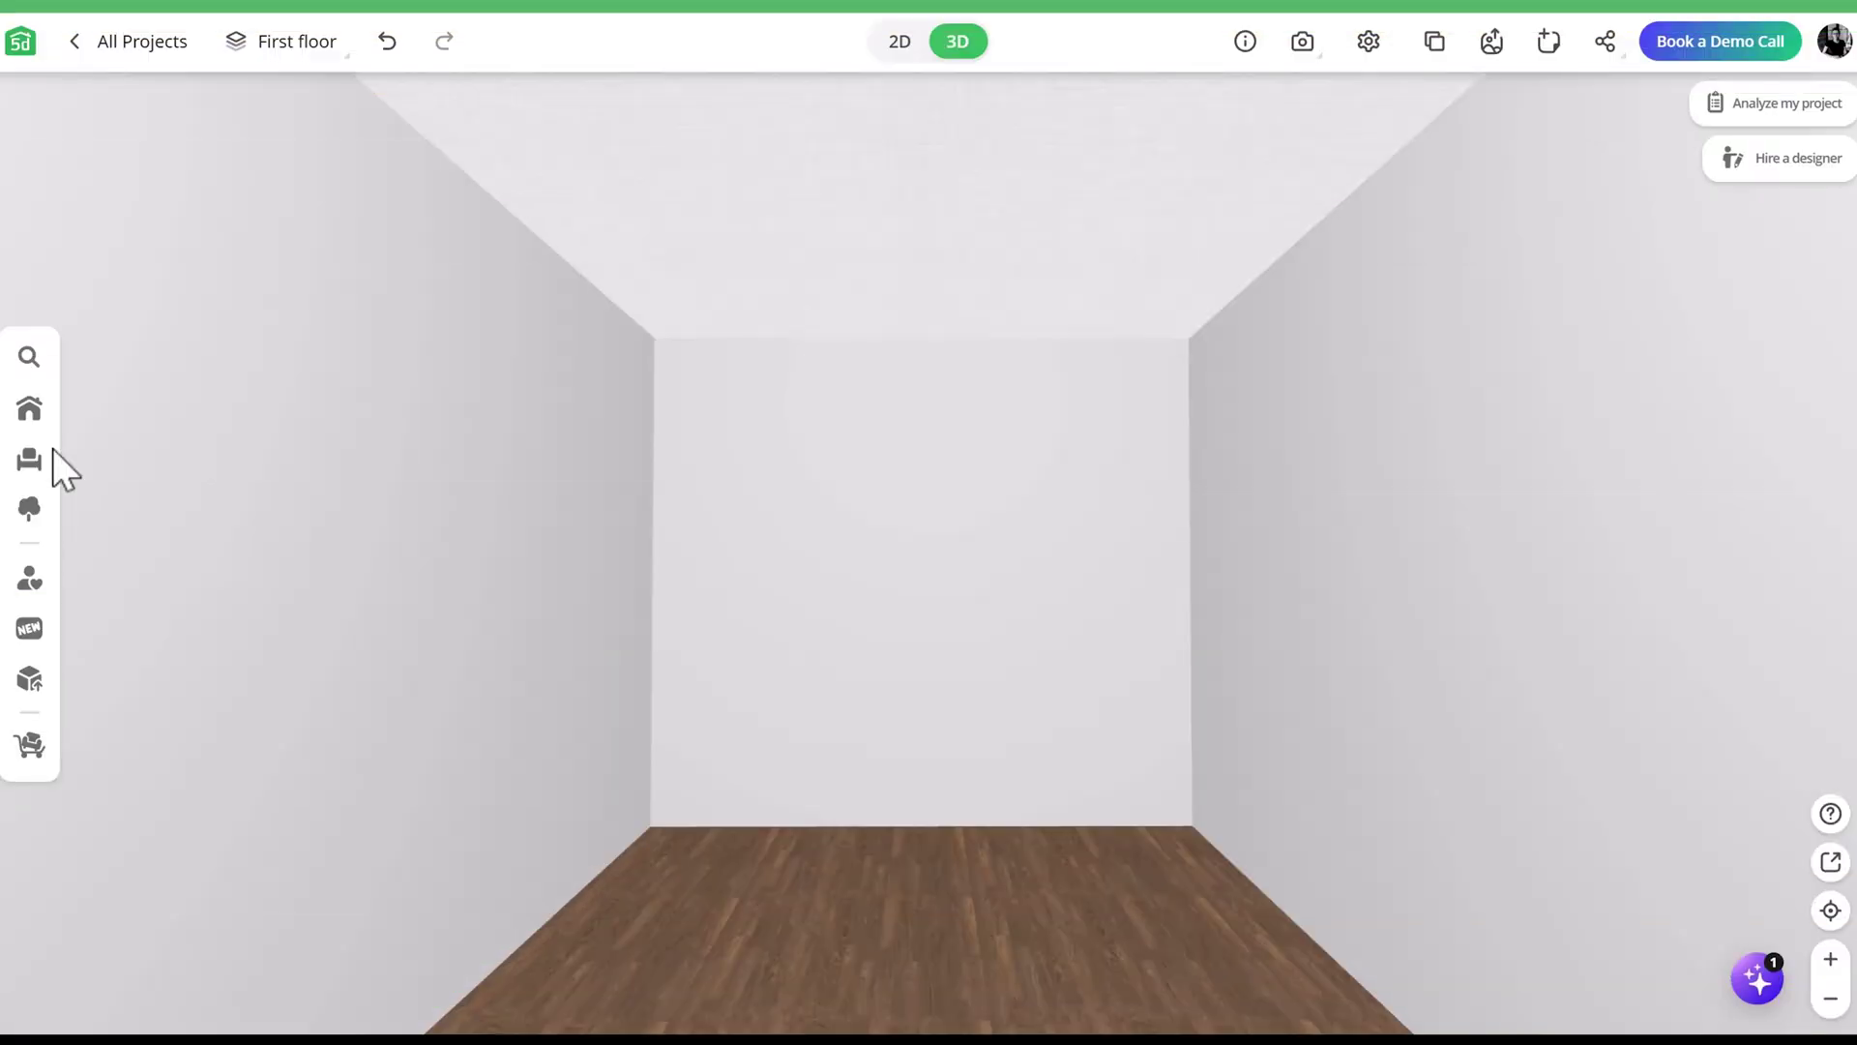
click(30, 457)
click(232, 251)
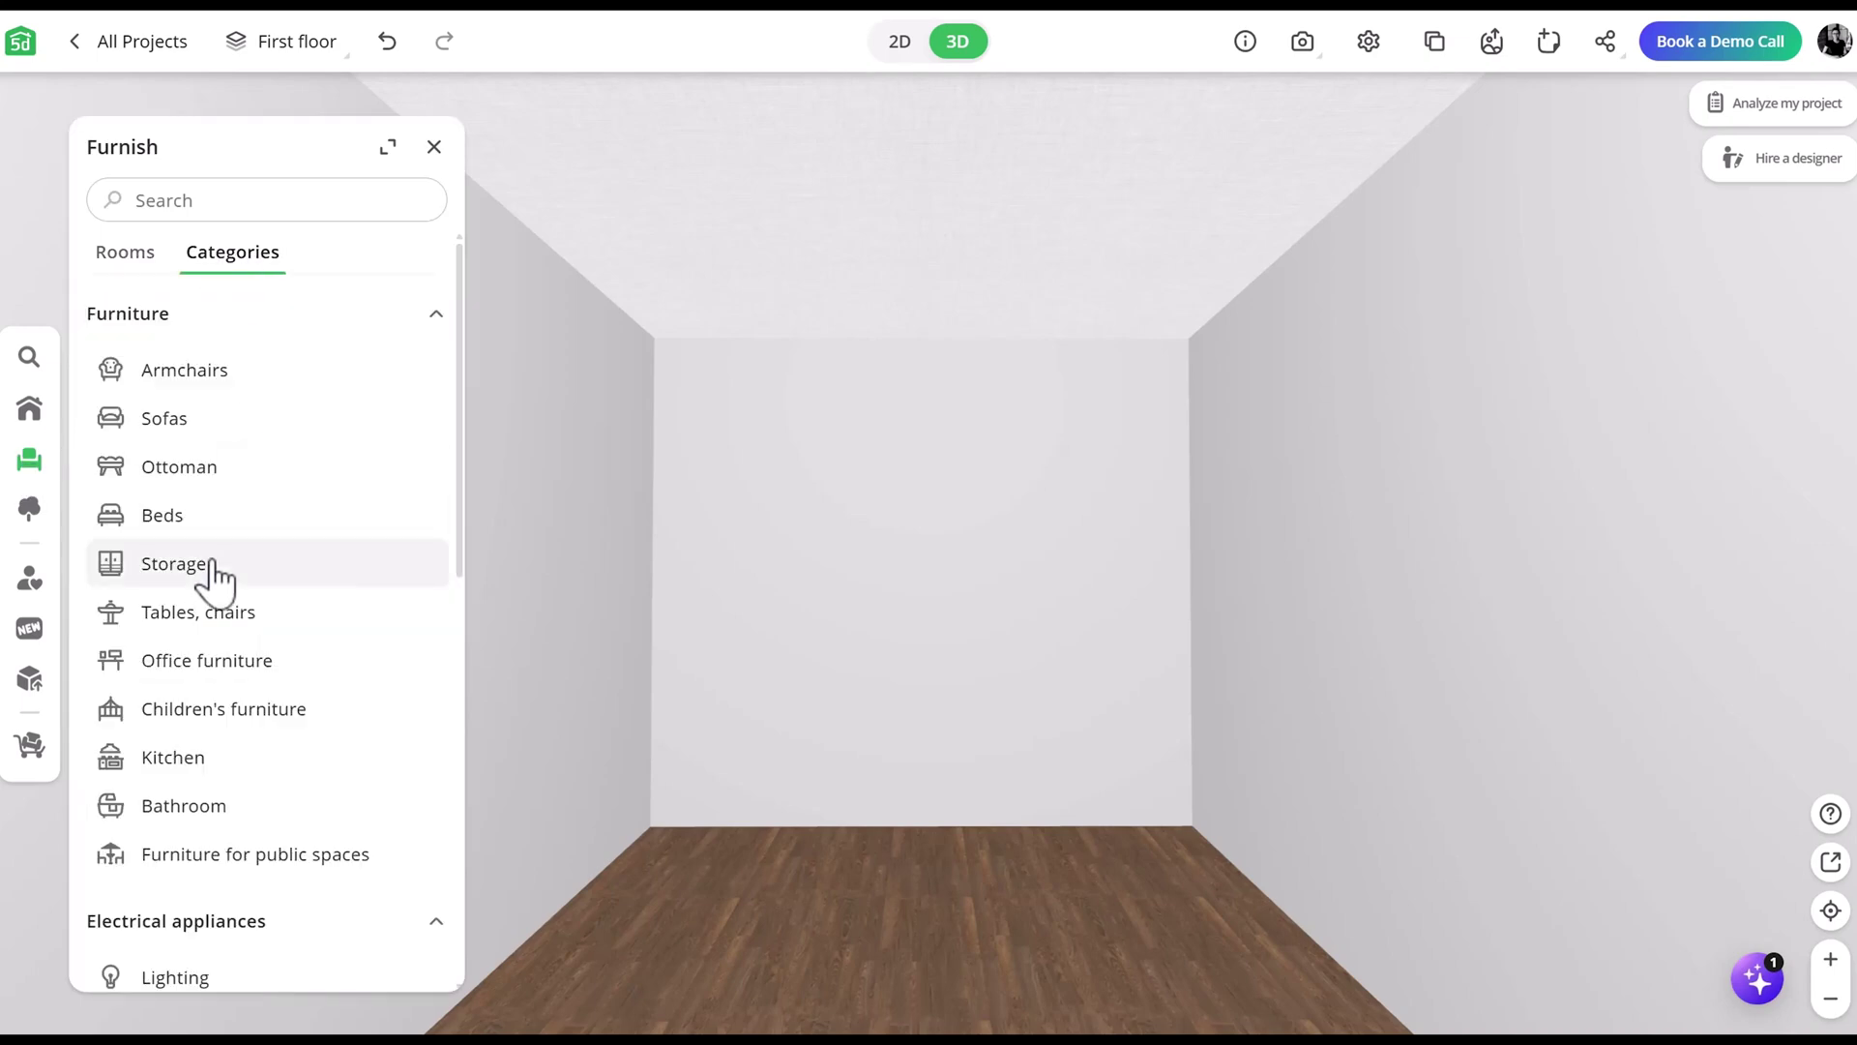
click(204, 561)
click(207, 308)
click(203, 256)
scroll(298, 313, down, 3)
scroll(297, 313, down, 3)
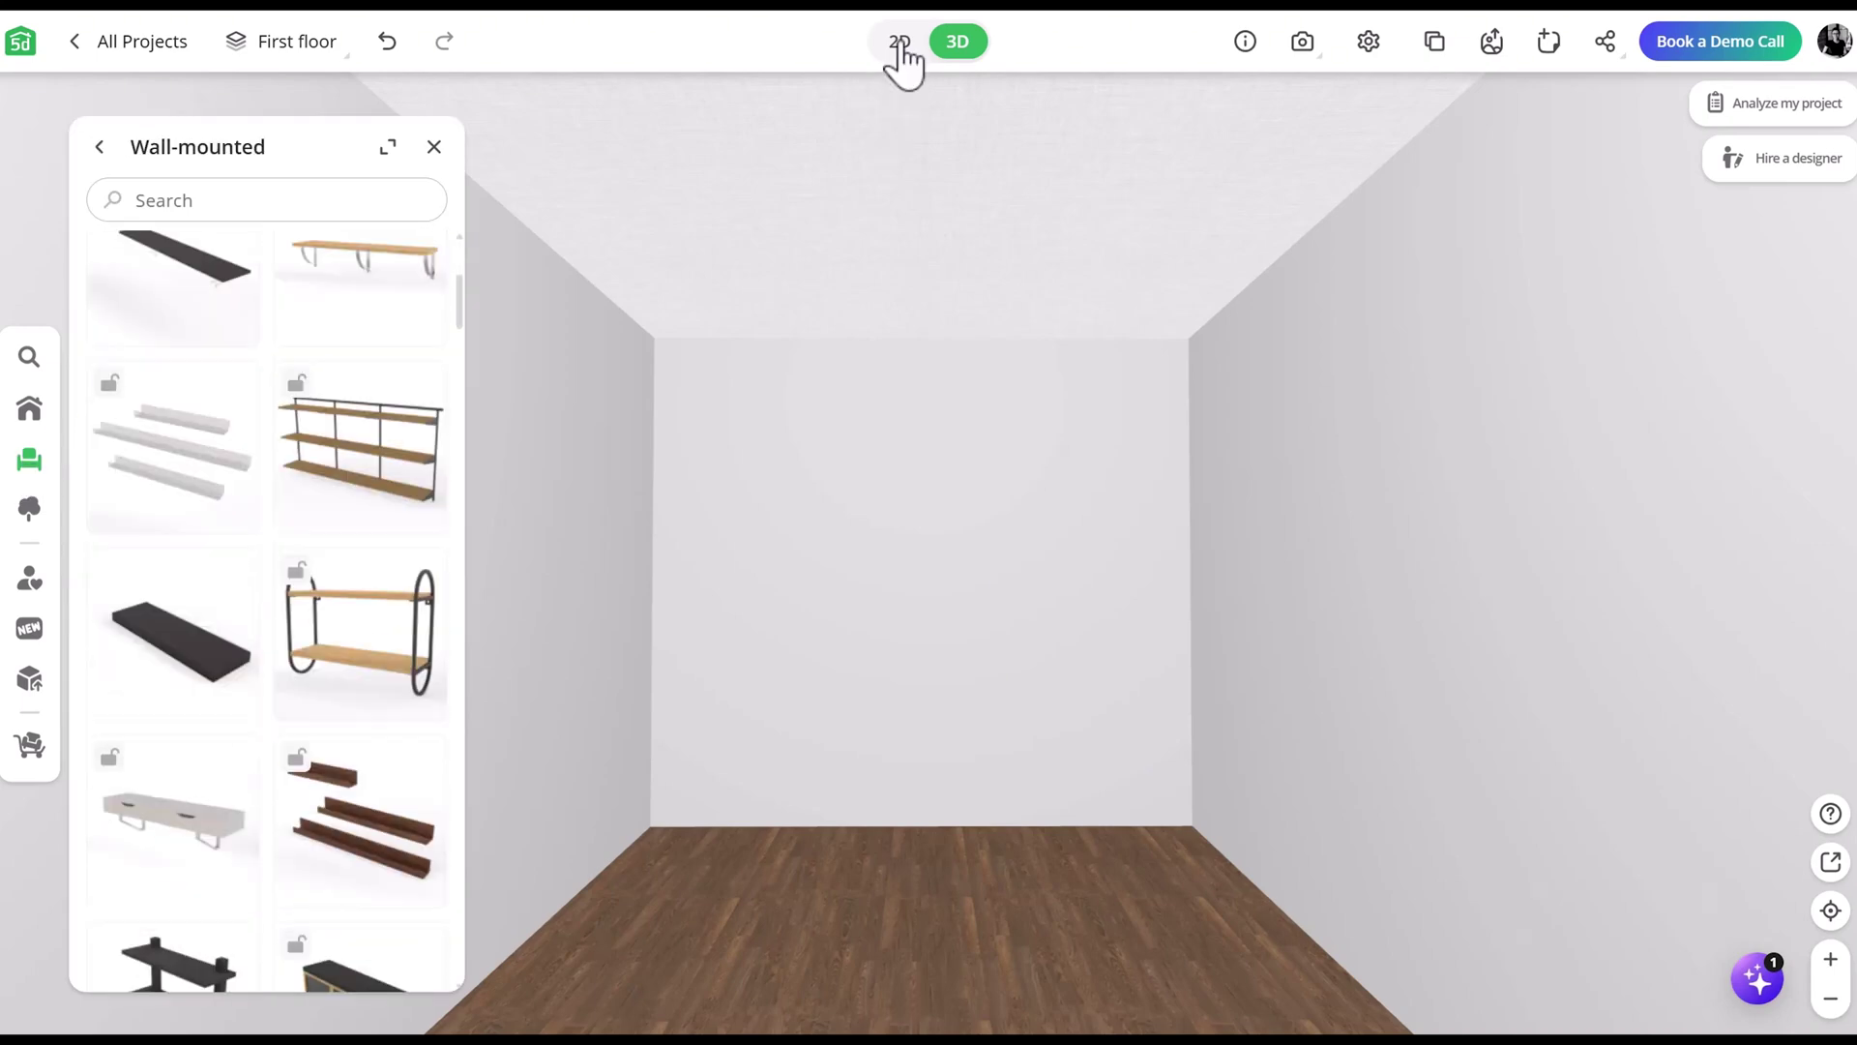
click(899, 42)
drag(179, 639, 1058, 429)
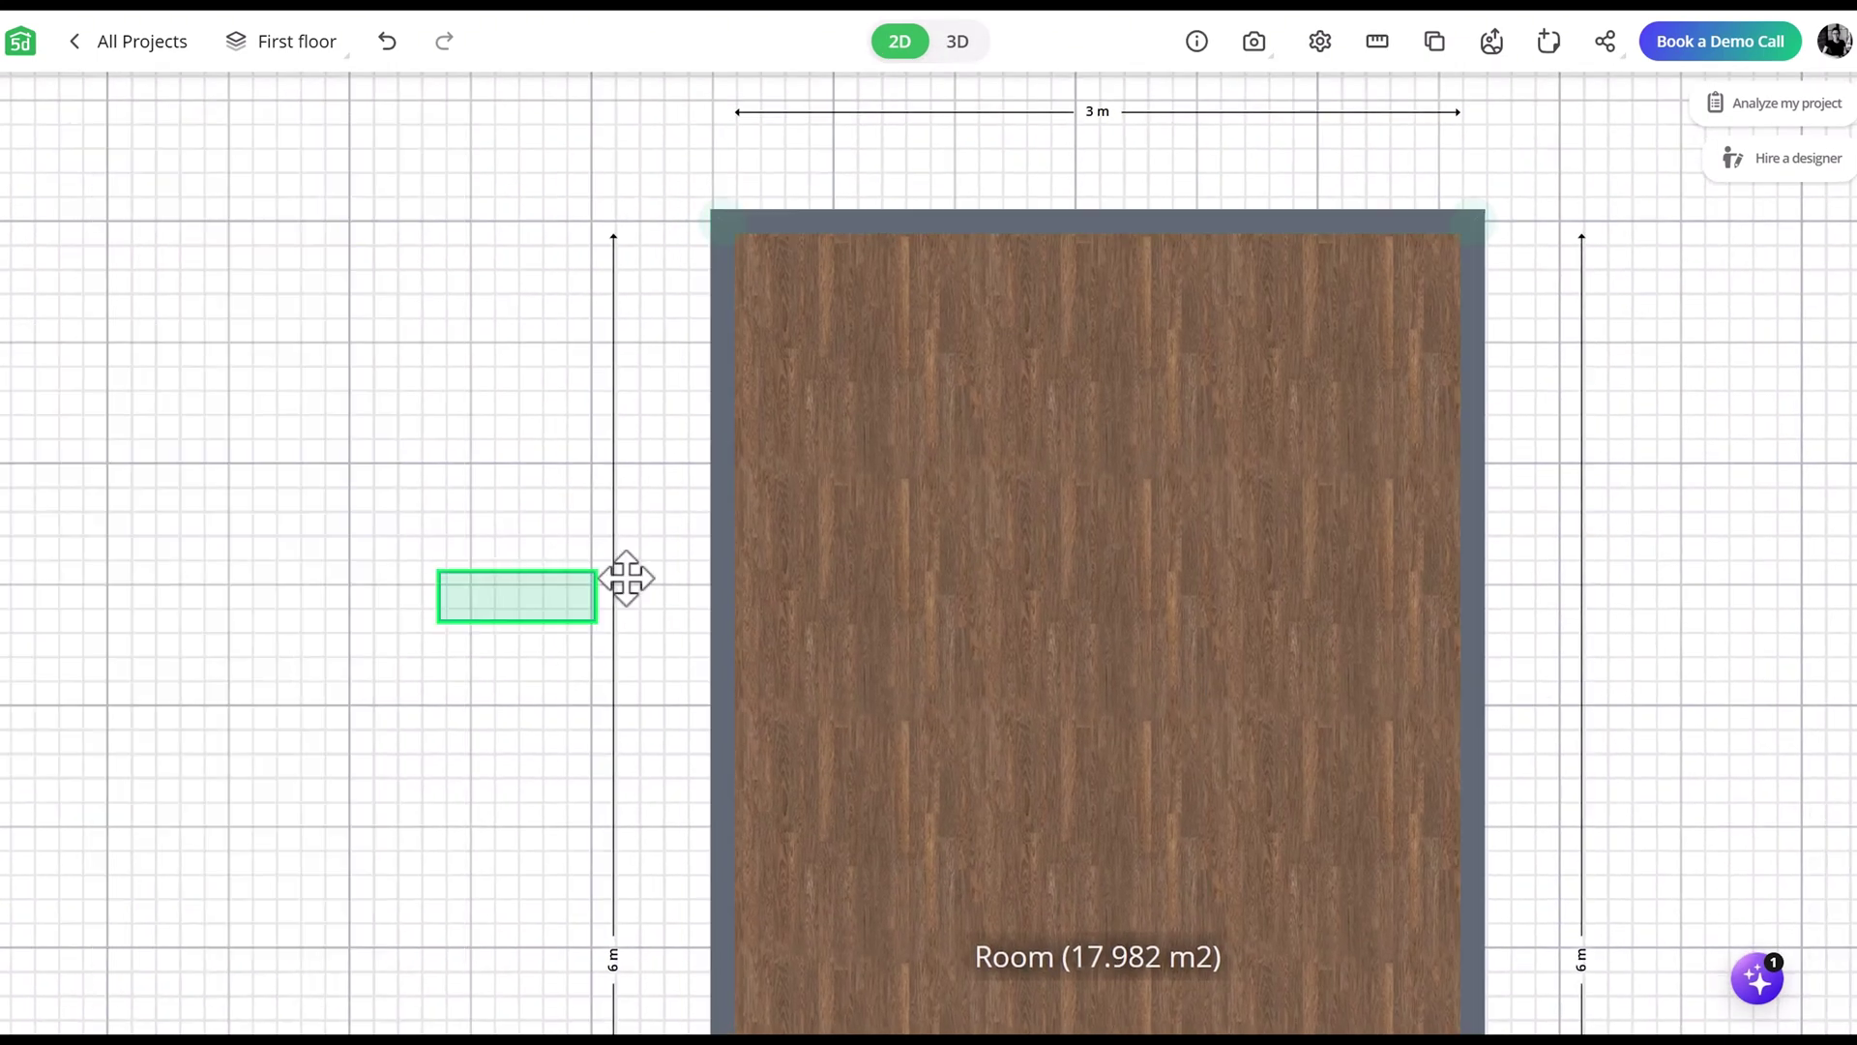
Step: Size the shelf 278 × 57 cm at 265 cm levitation against the back wall
click(1057, 428)
click(574, 1002)
text(8)
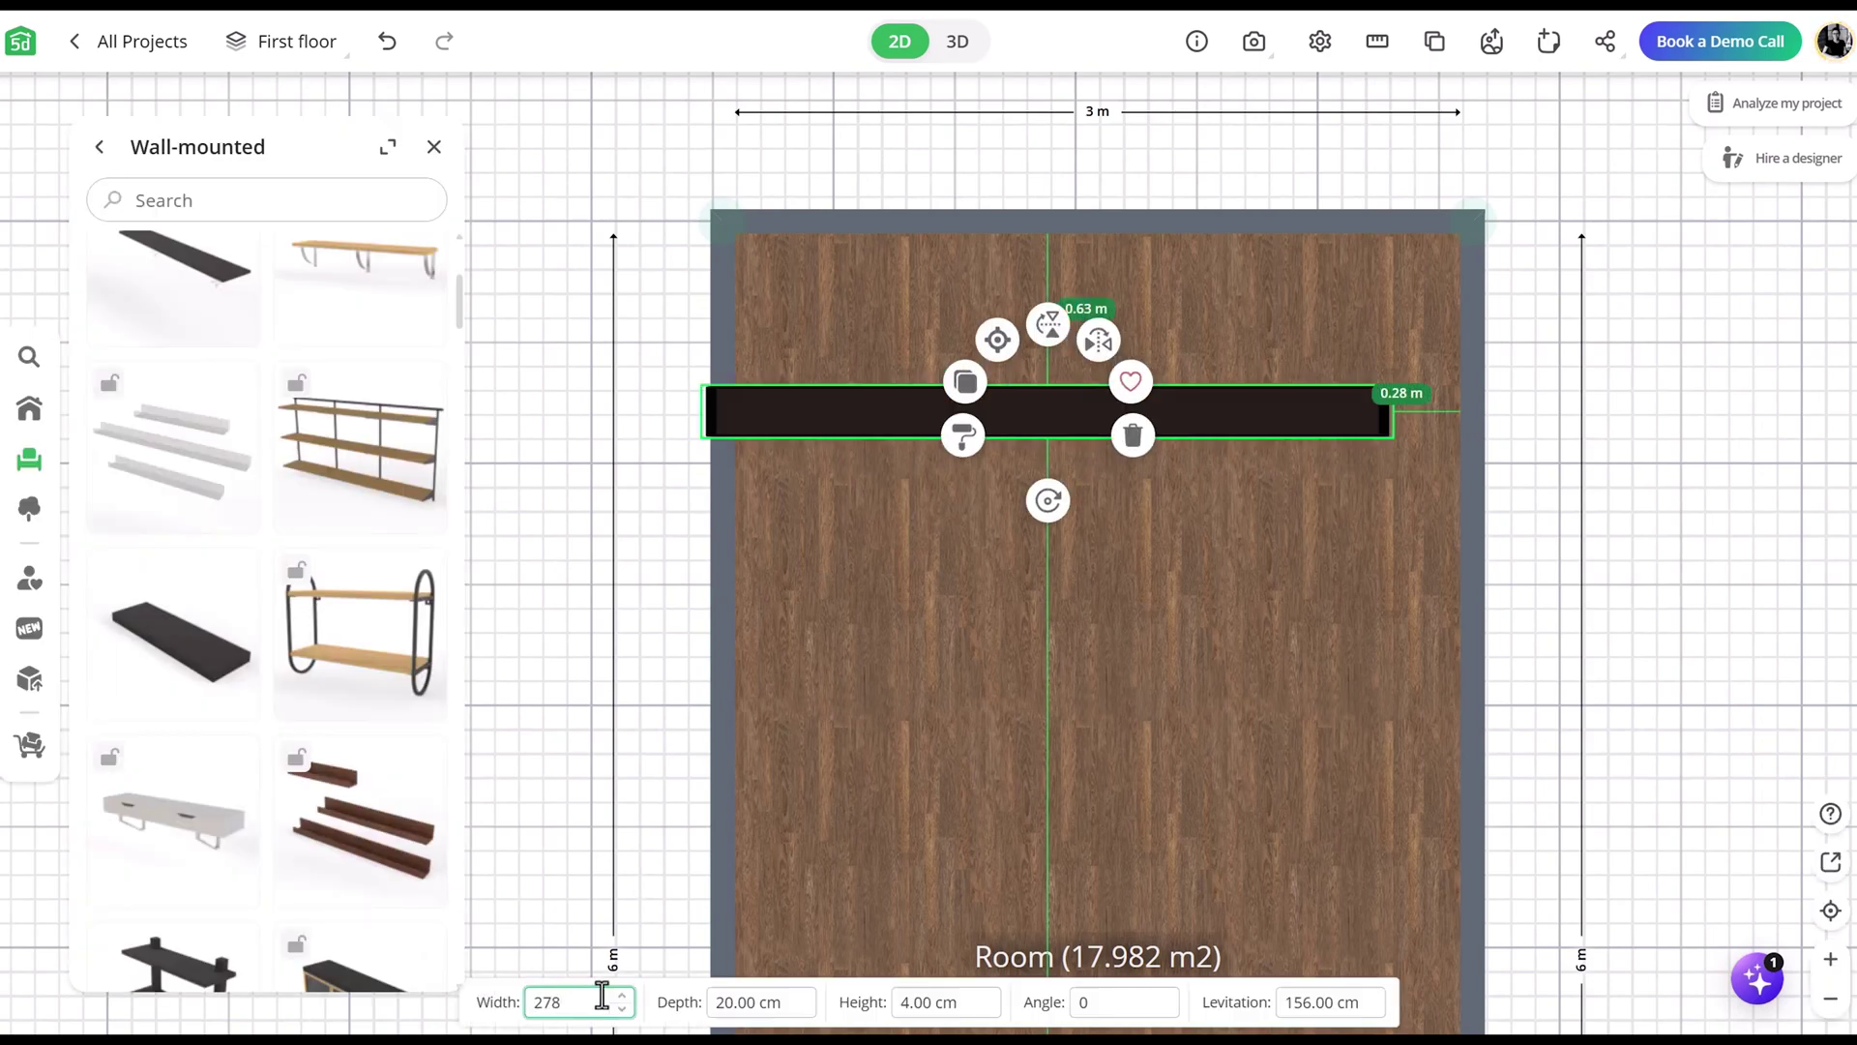
text(57)
click(1318, 1001)
text(265)
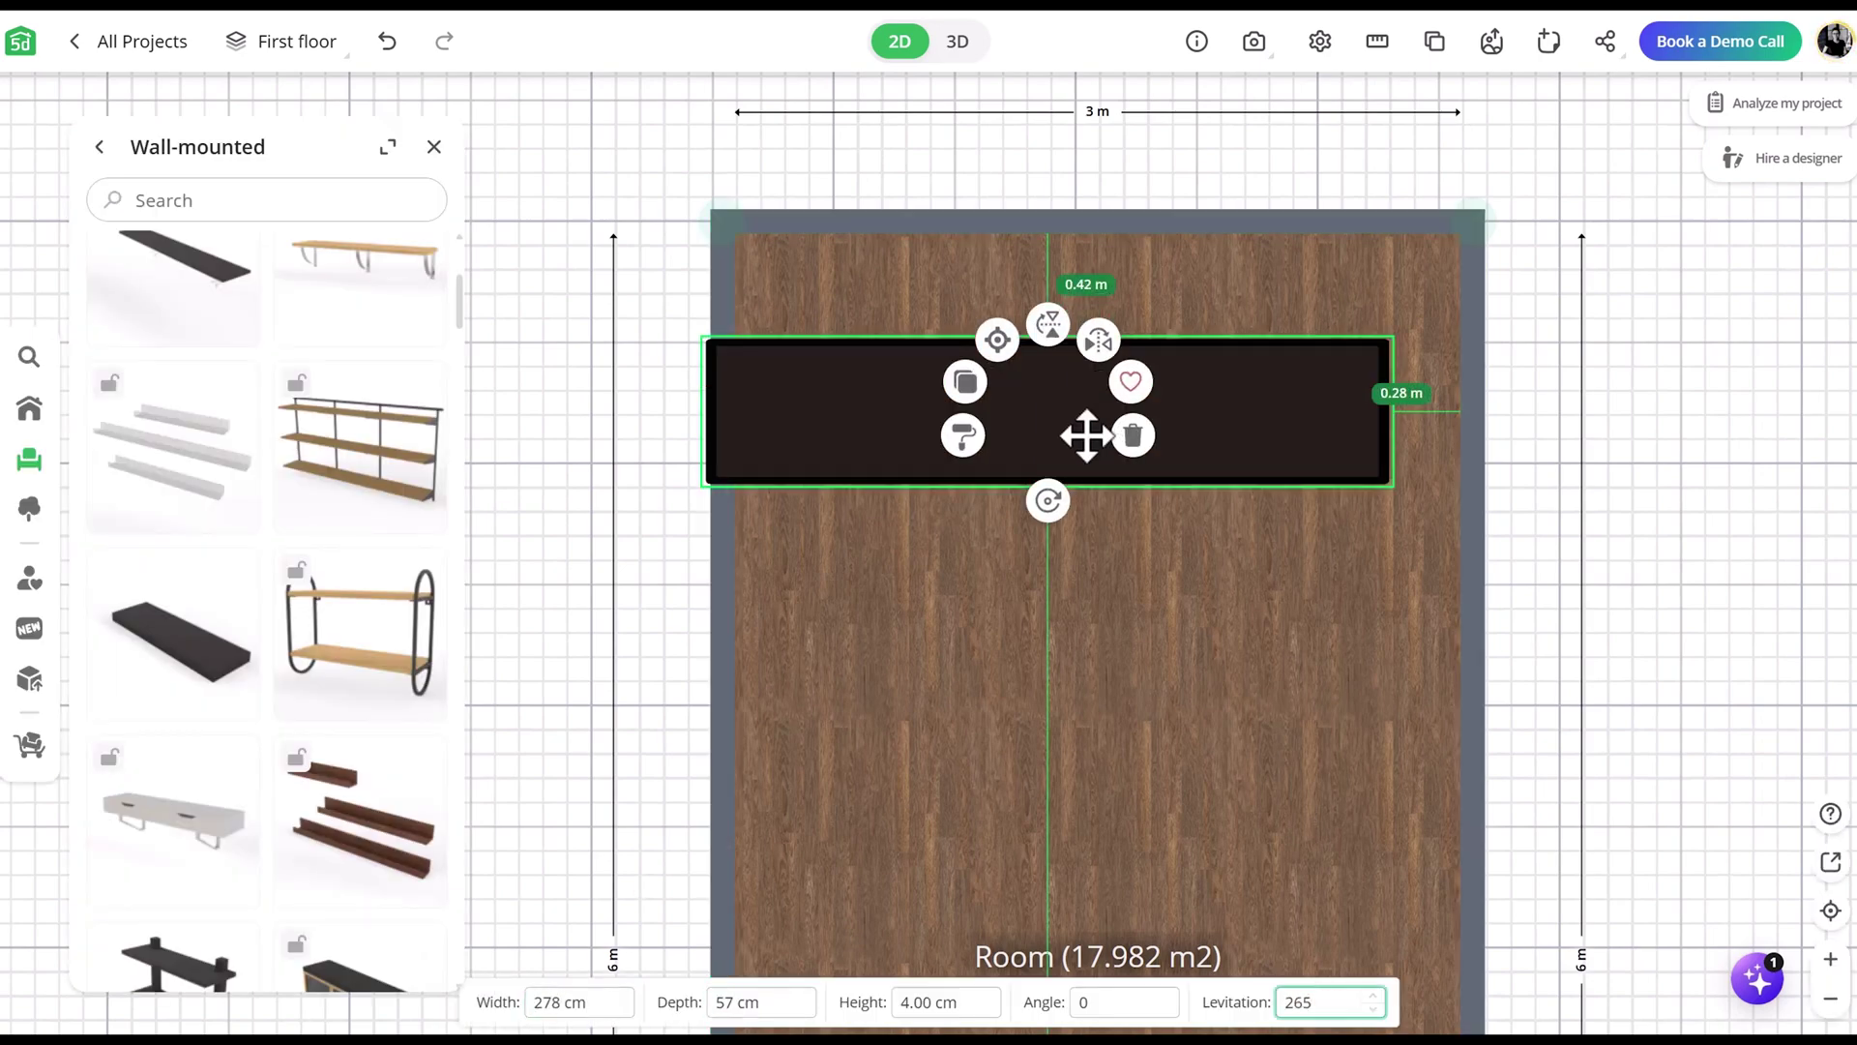
drag(1086, 434, 1120, 332)
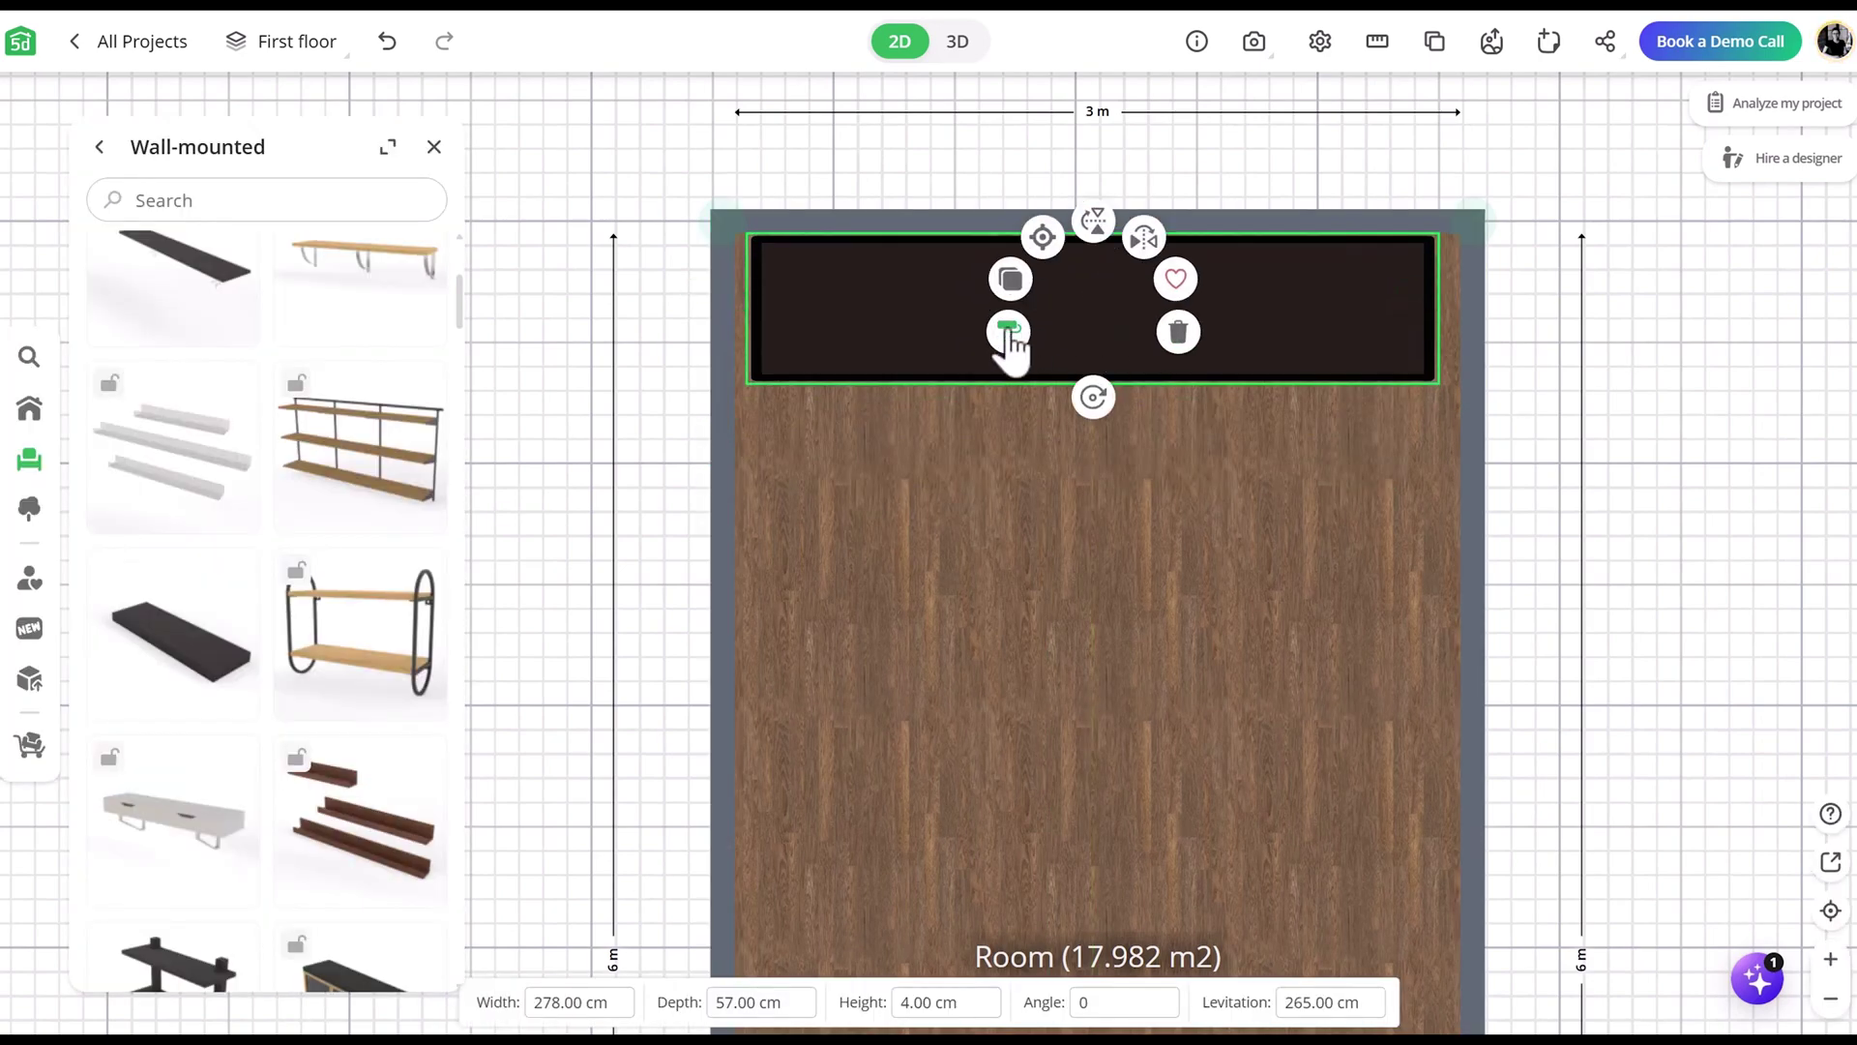
Step: Paint the shelf white and check it in 3D
click(1007, 332)
click(166, 311)
click(318, 838)
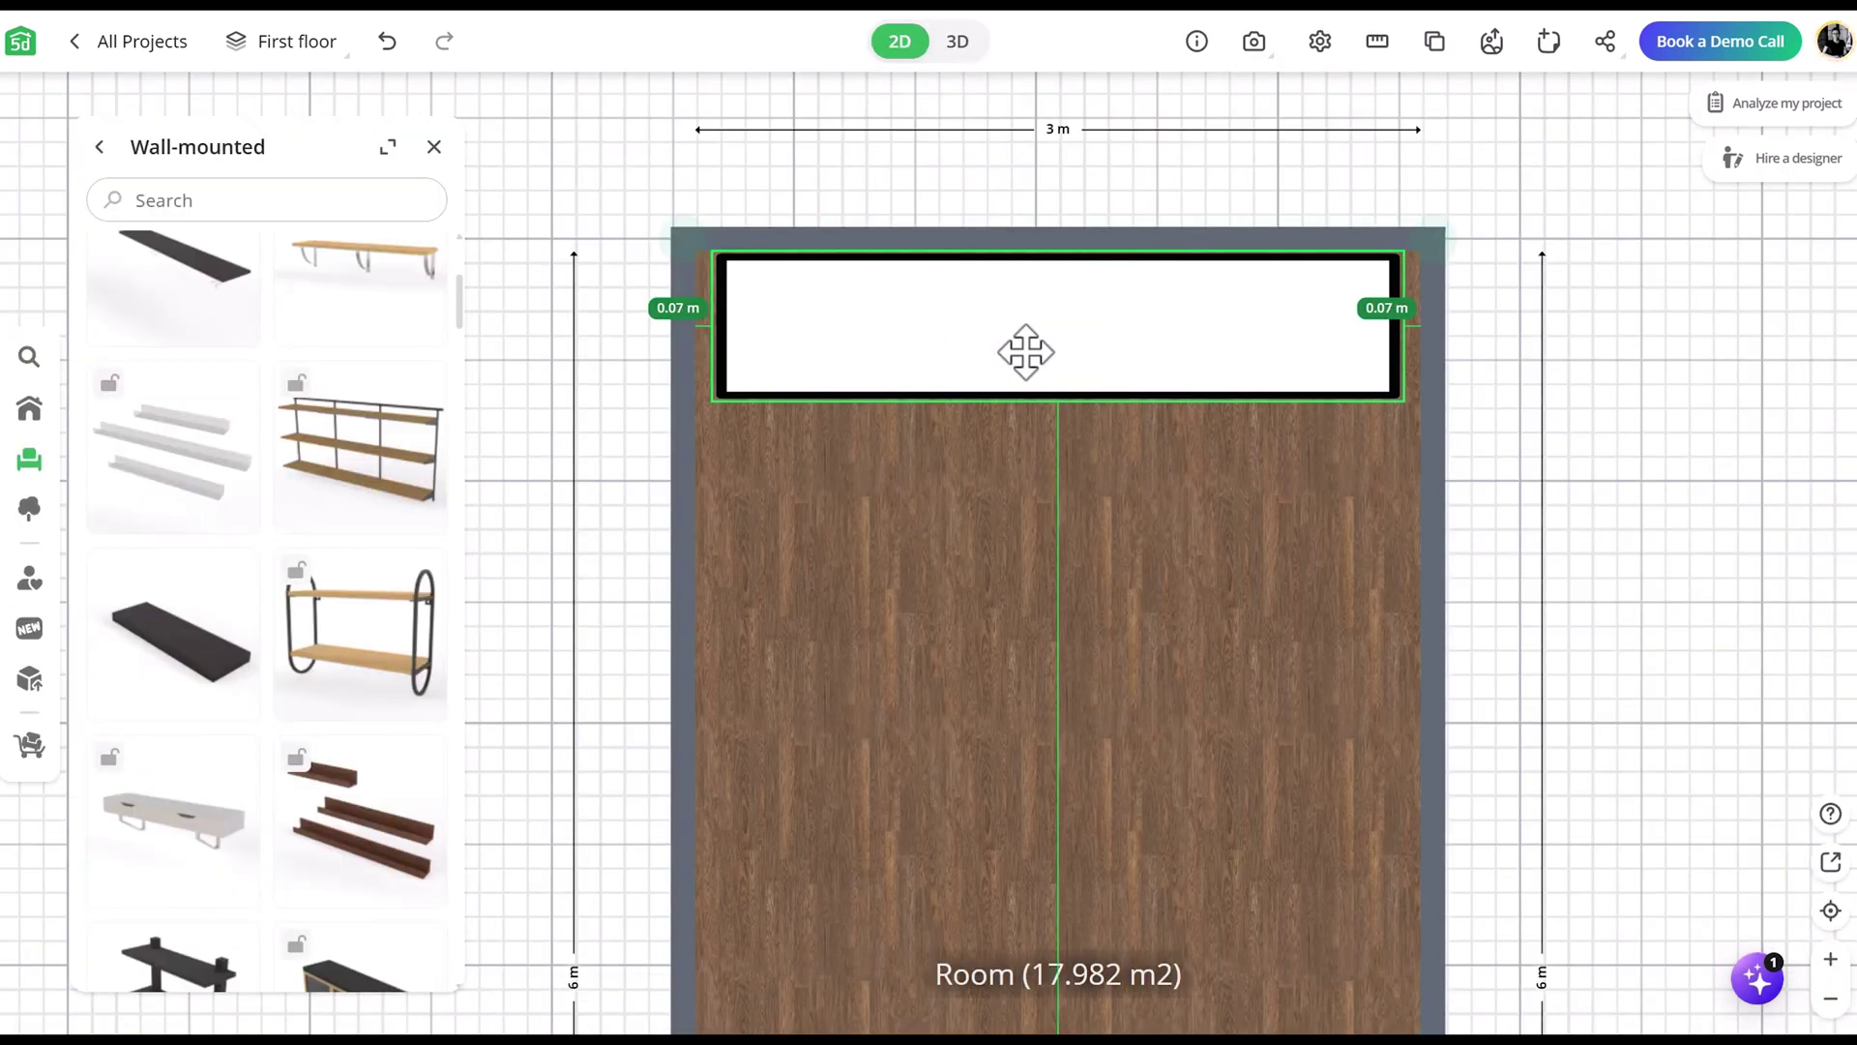
Step: Duplicate the shelf into a 200 × 53 cm ledge on the left wall
click(988, 313)
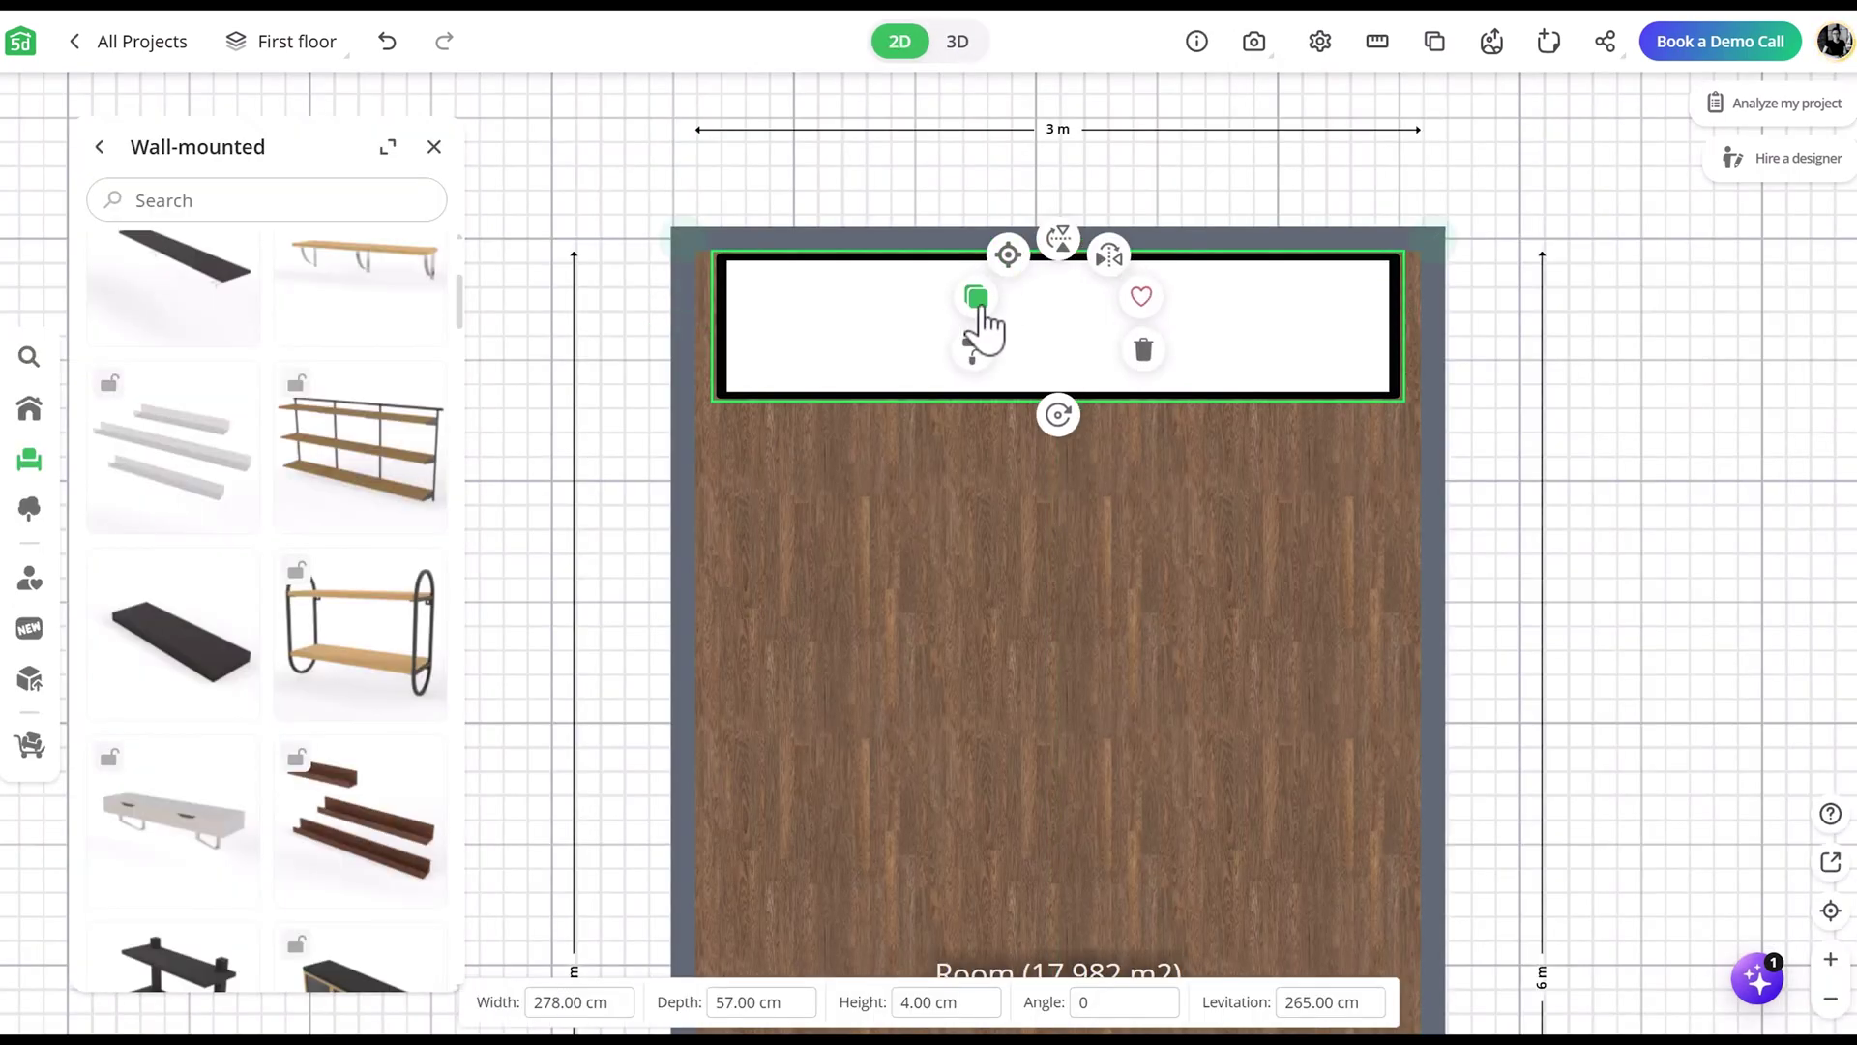
drag(987, 333, 1317, 406)
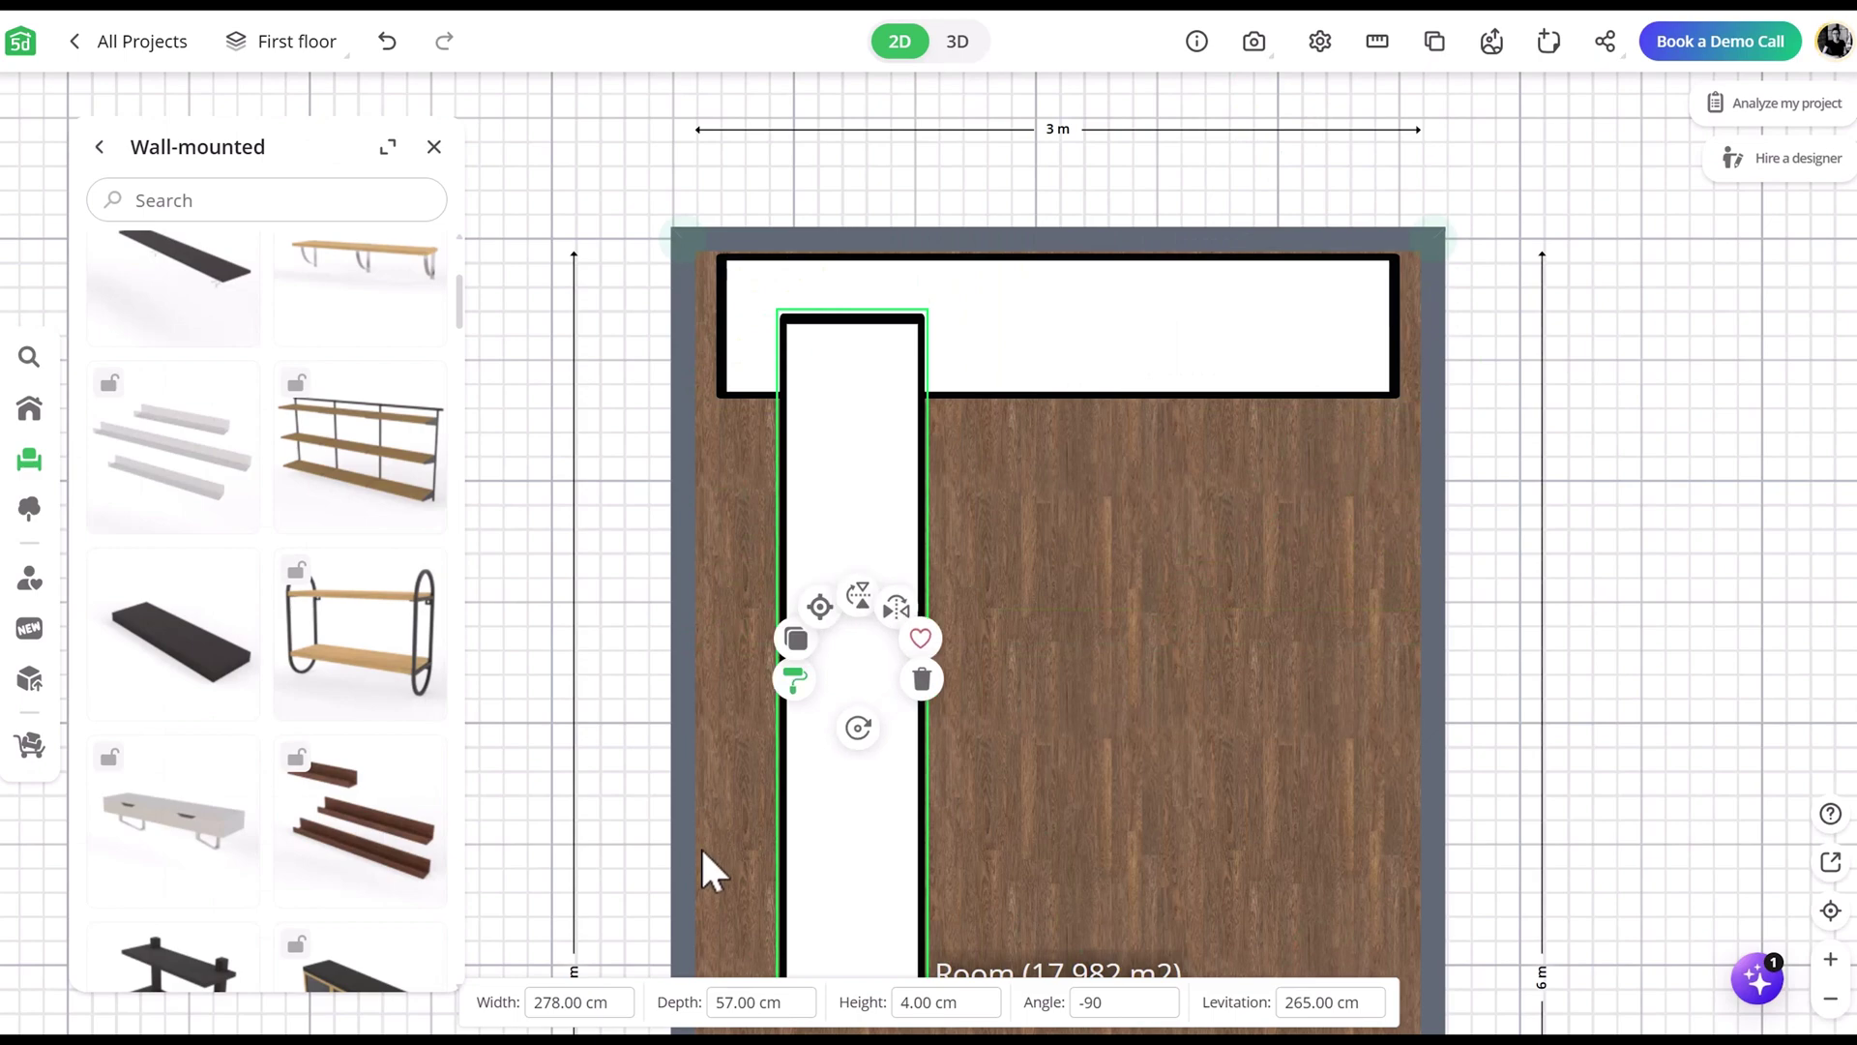
click(569, 1002)
text(200)
click(747, 1001)
text(53)
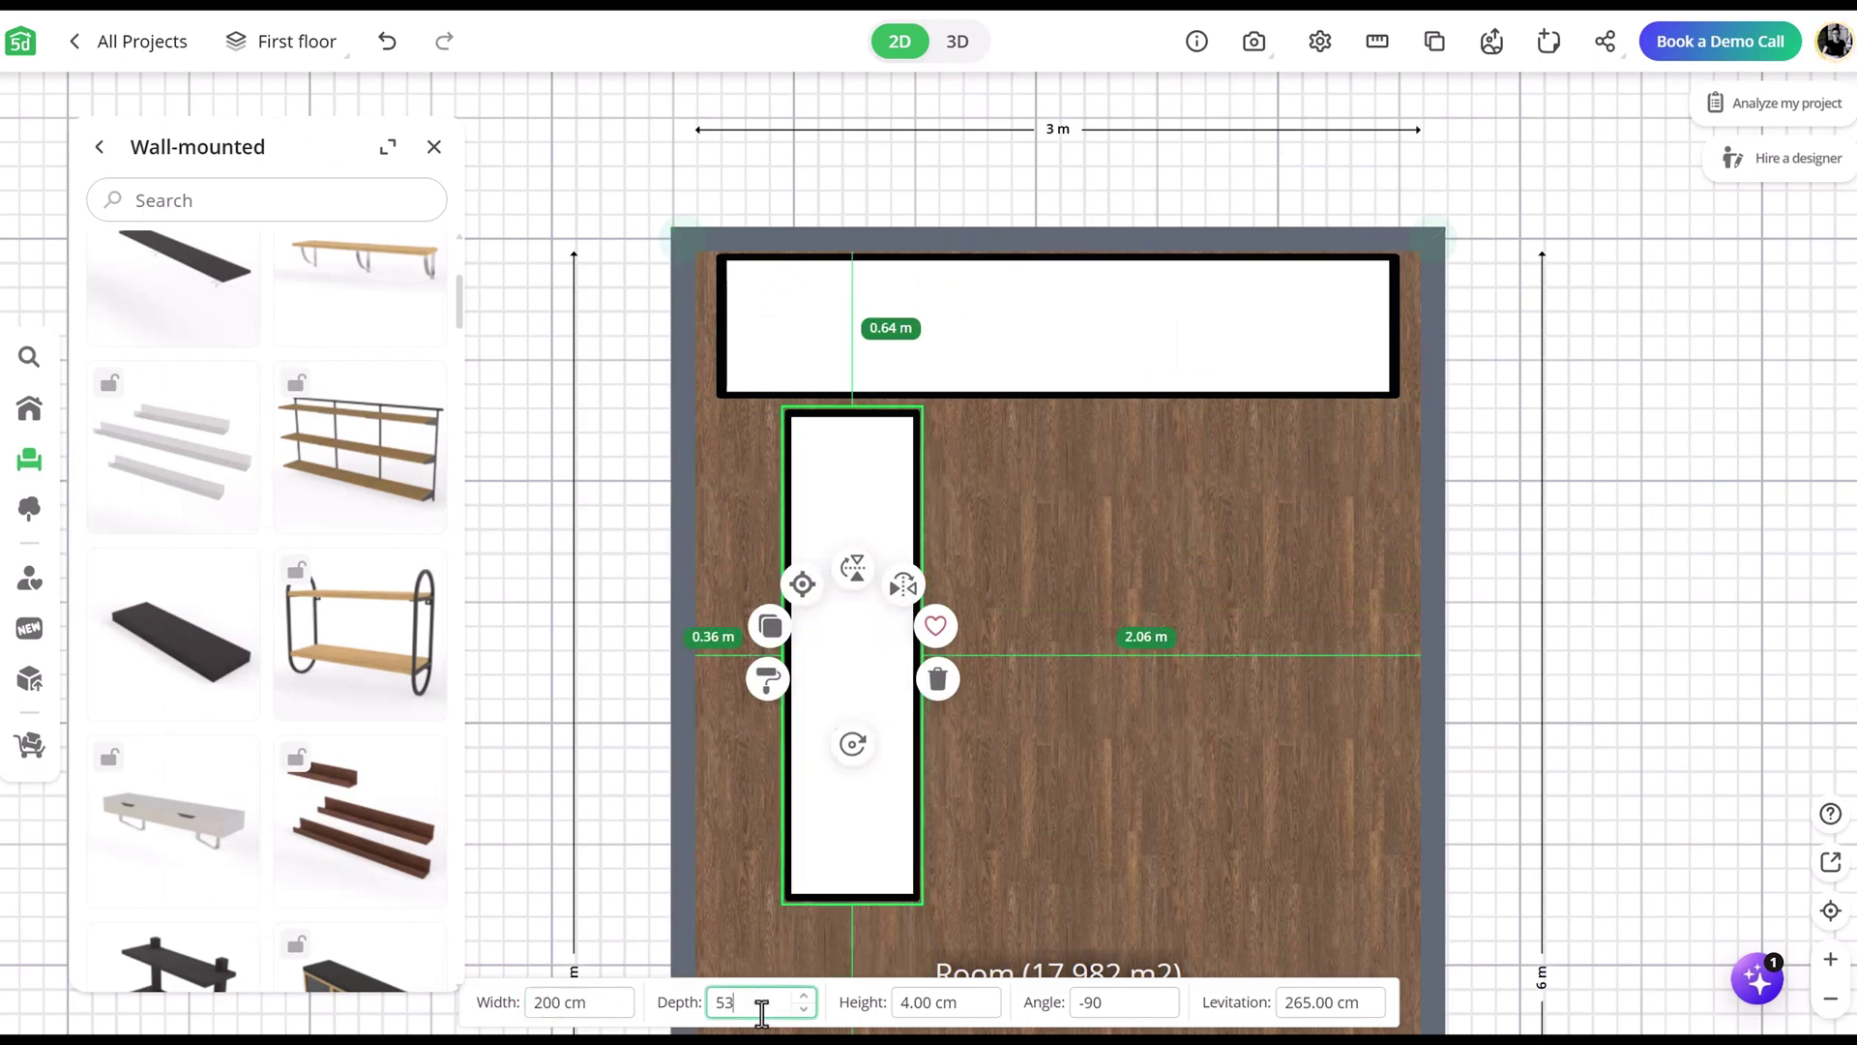
text(10)
key(Return)
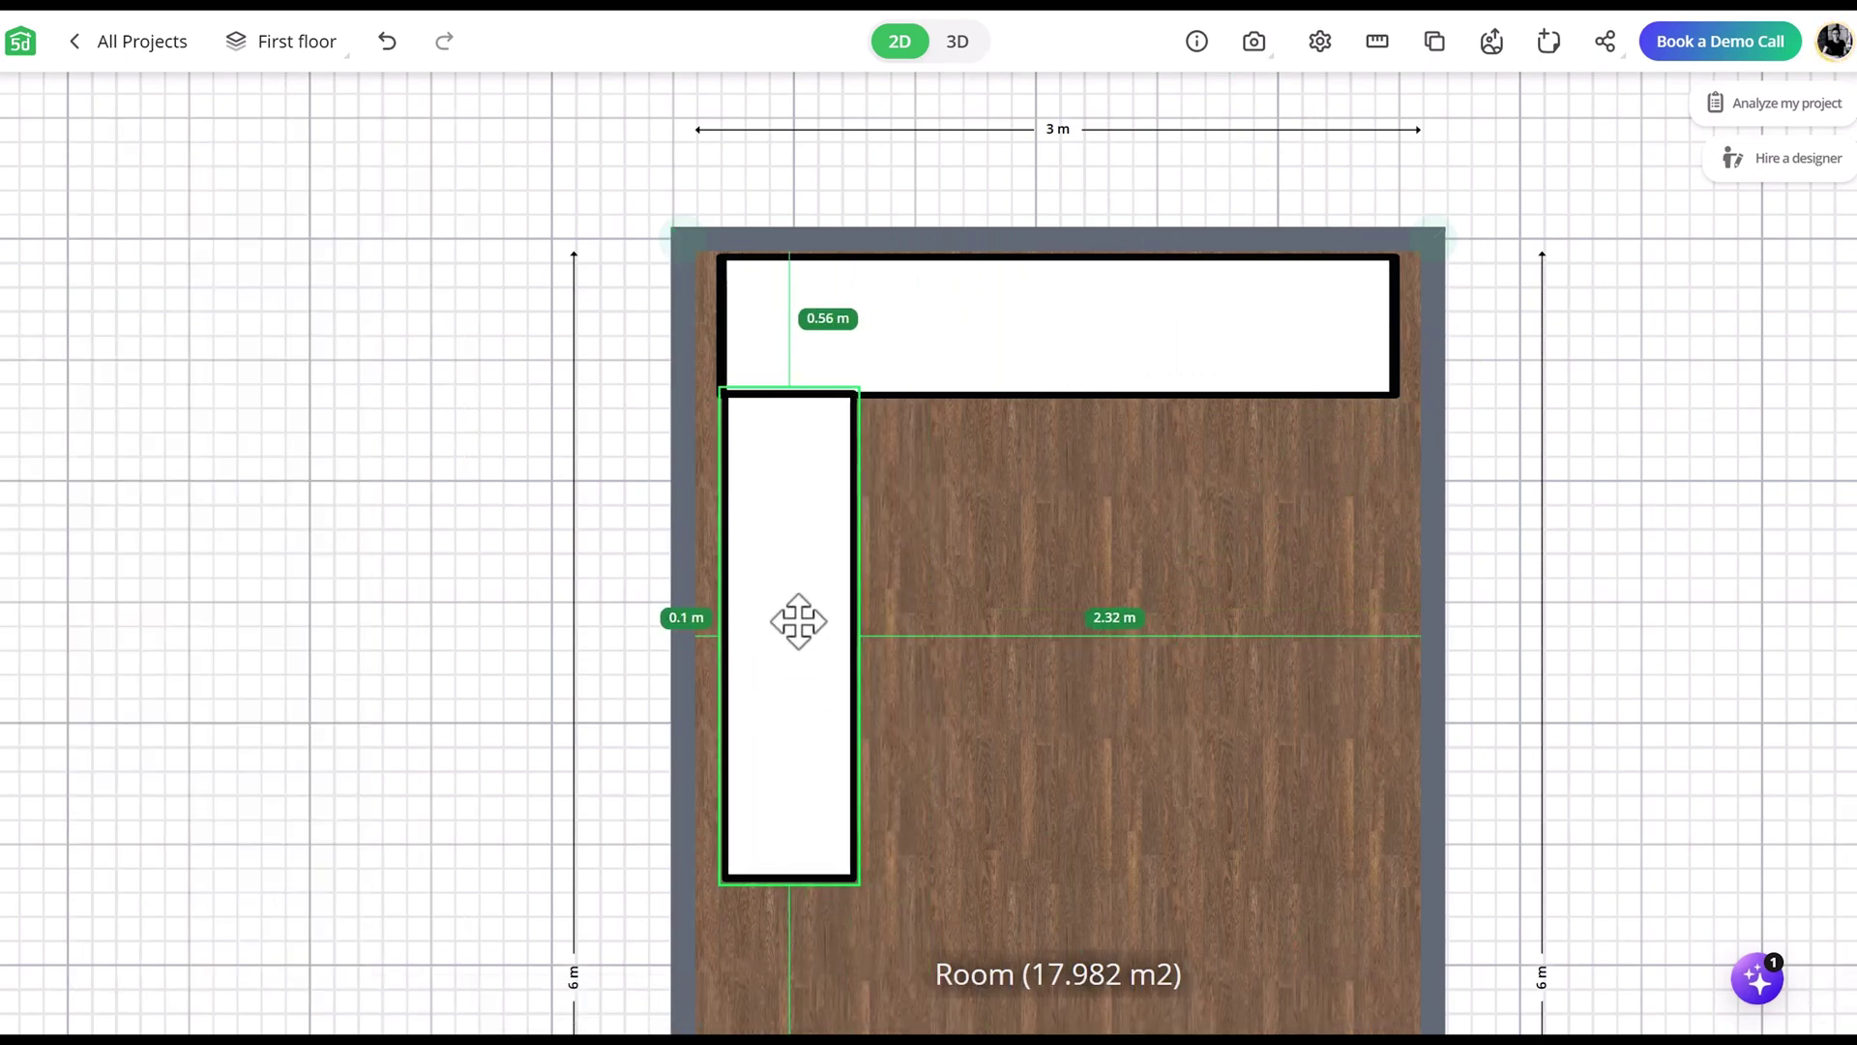
Step: Copy the left-wall ledge onto the right wall
click(958, 40)
click(899, 43)
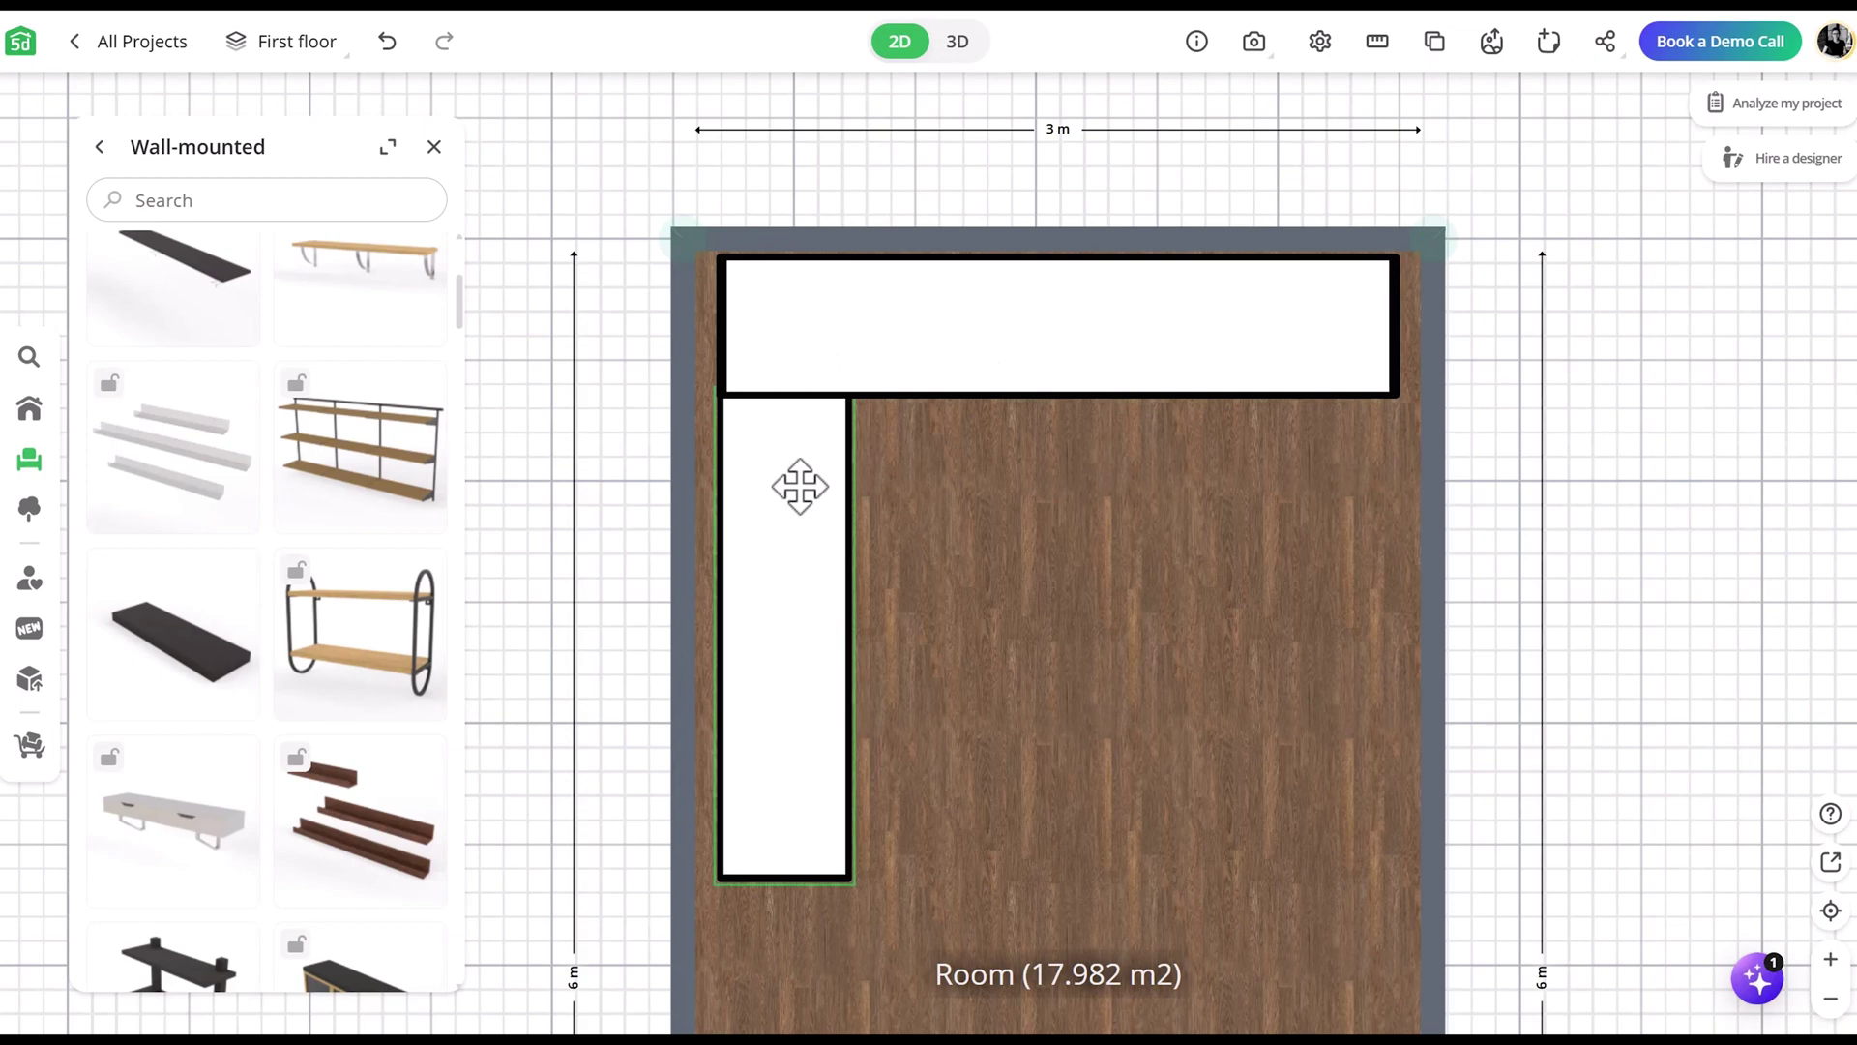
click(797, 485)
click(842, 552)
click(1347, 643)
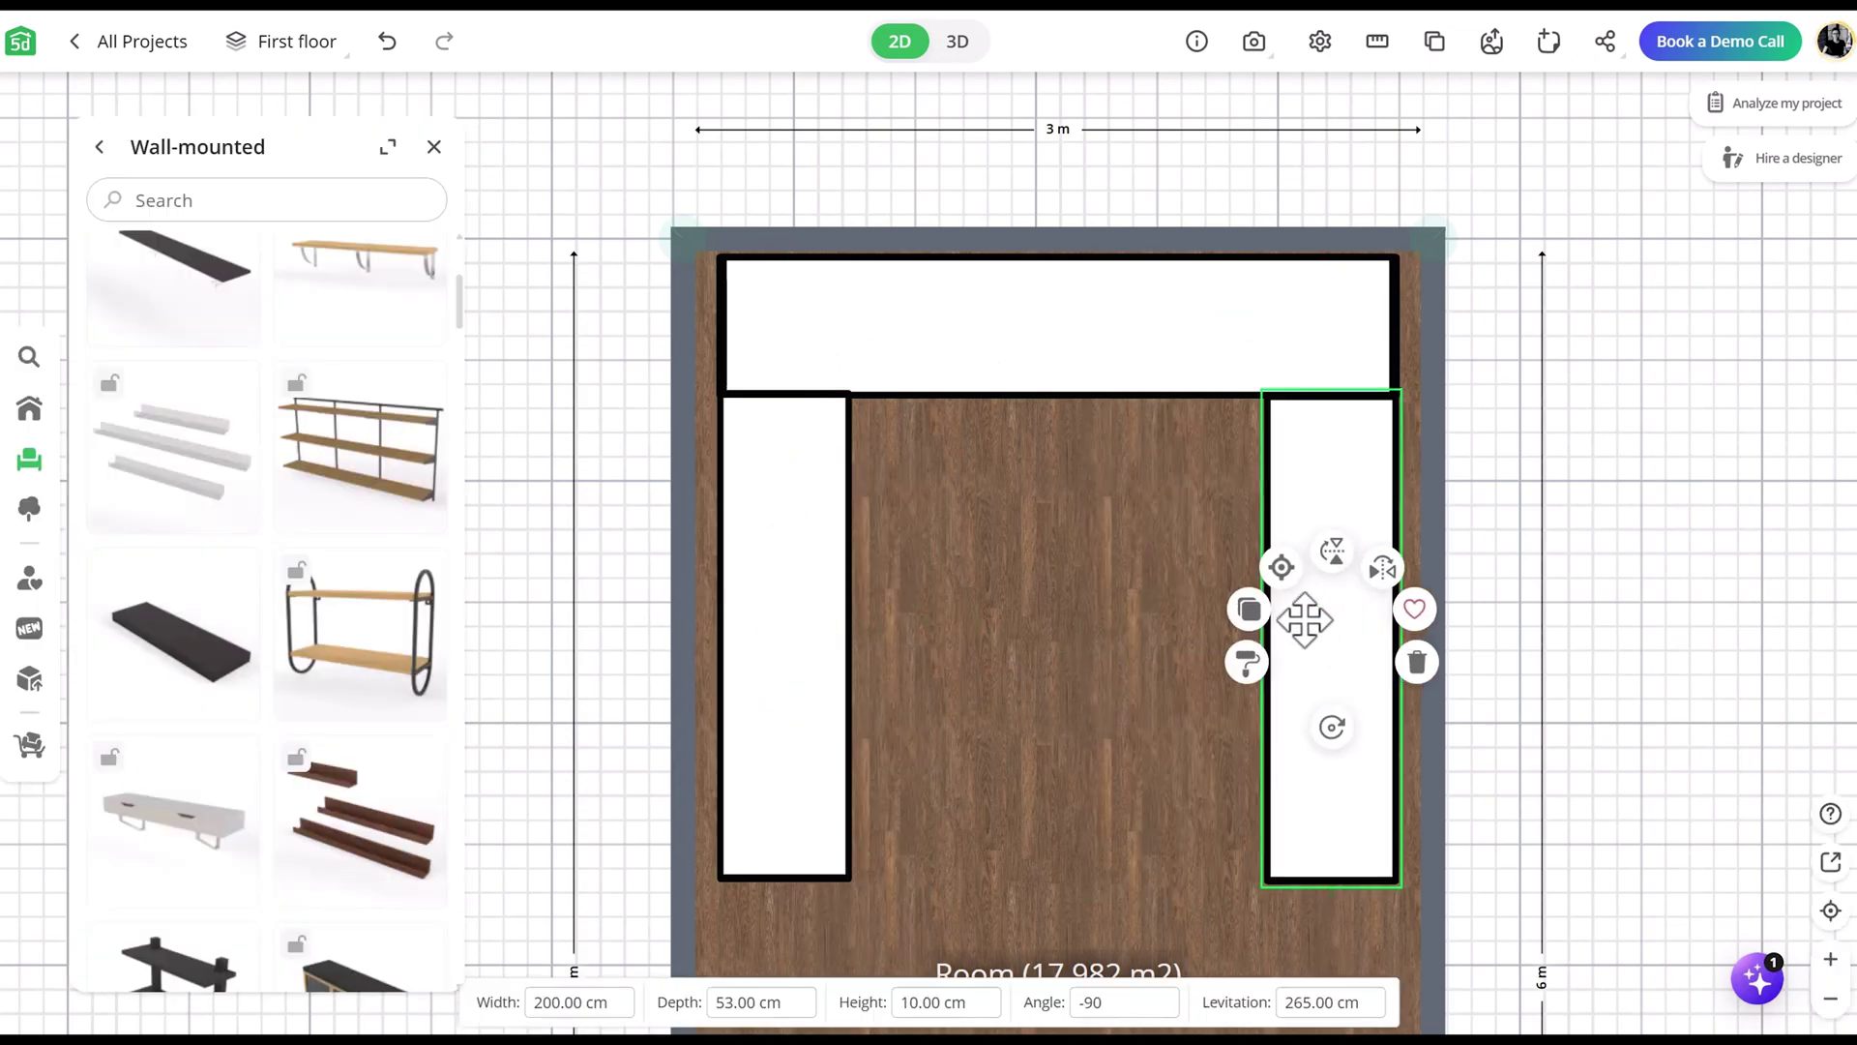
Step: Add a centre panel copy with 157 cm depth between the side ledges
click(1244, 652)
click(1111, 688)
double_click(747, 1002)
text(160)
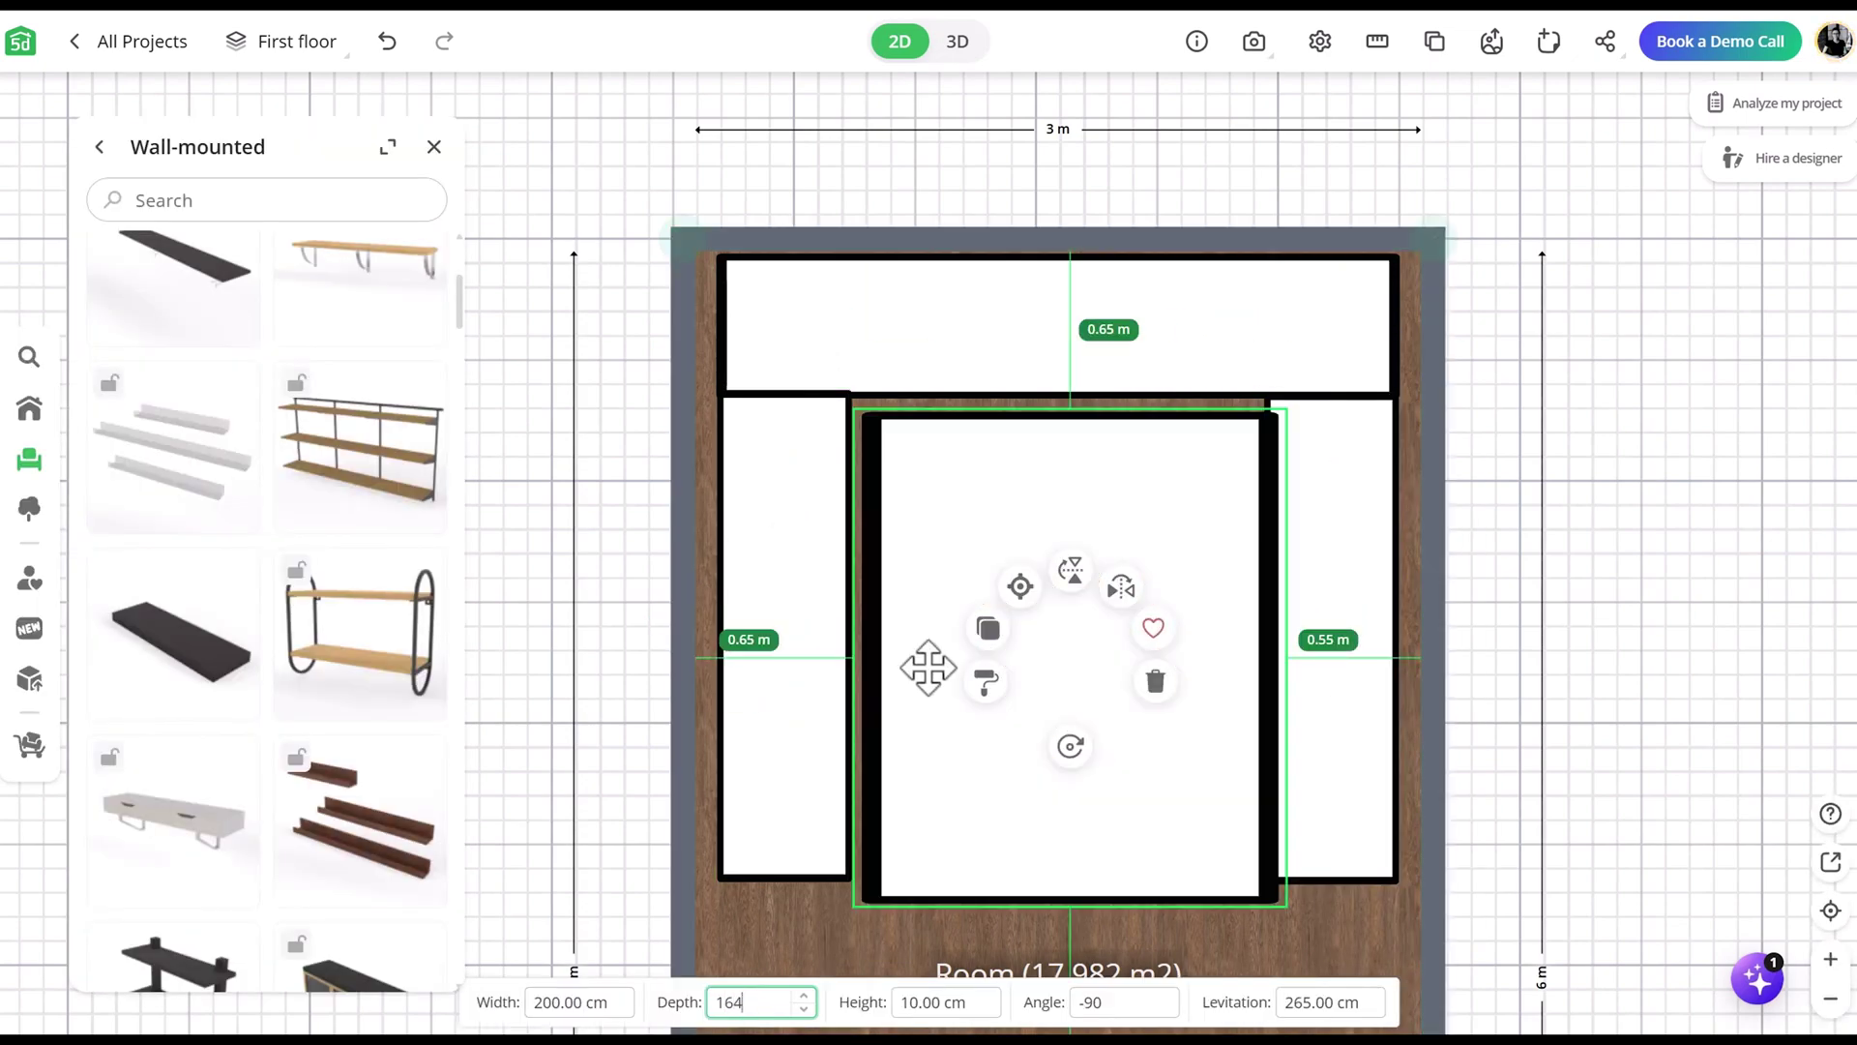
key(Return)
drag(1068, 638, 1049, 621)
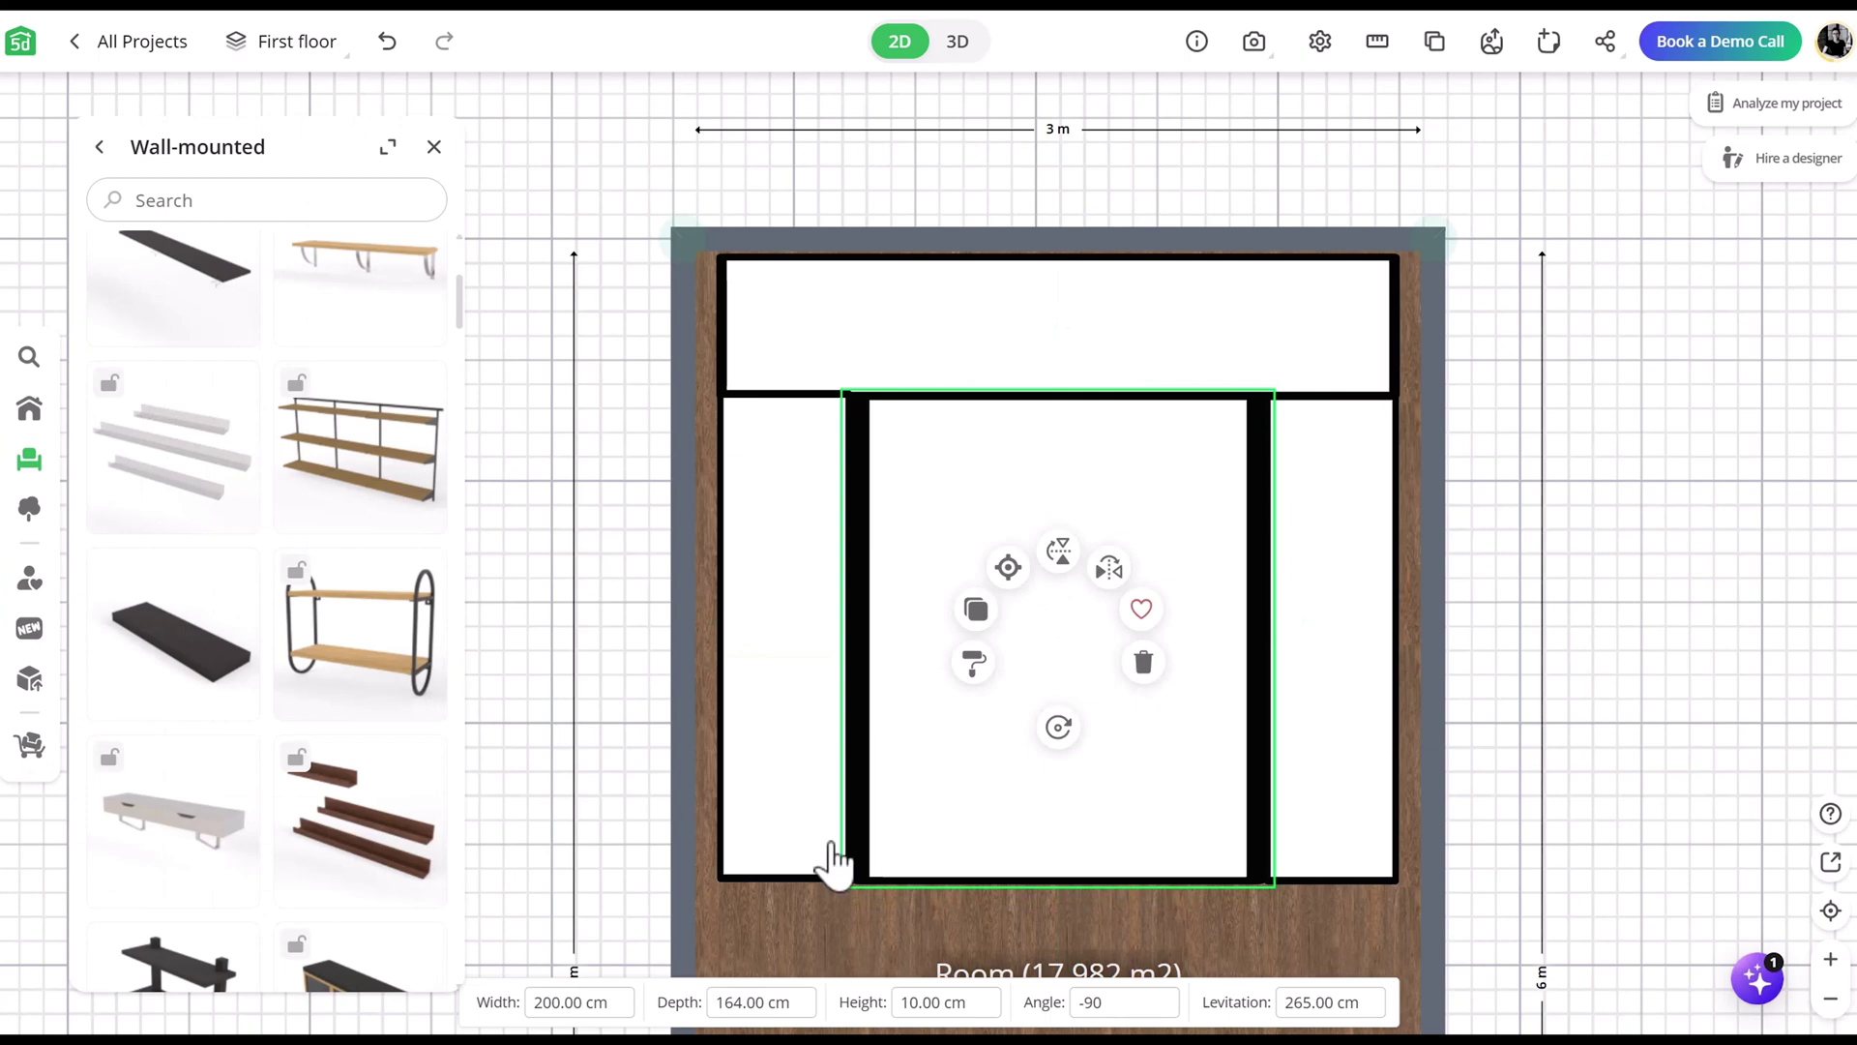
scroll(740, 1001, down, 2)
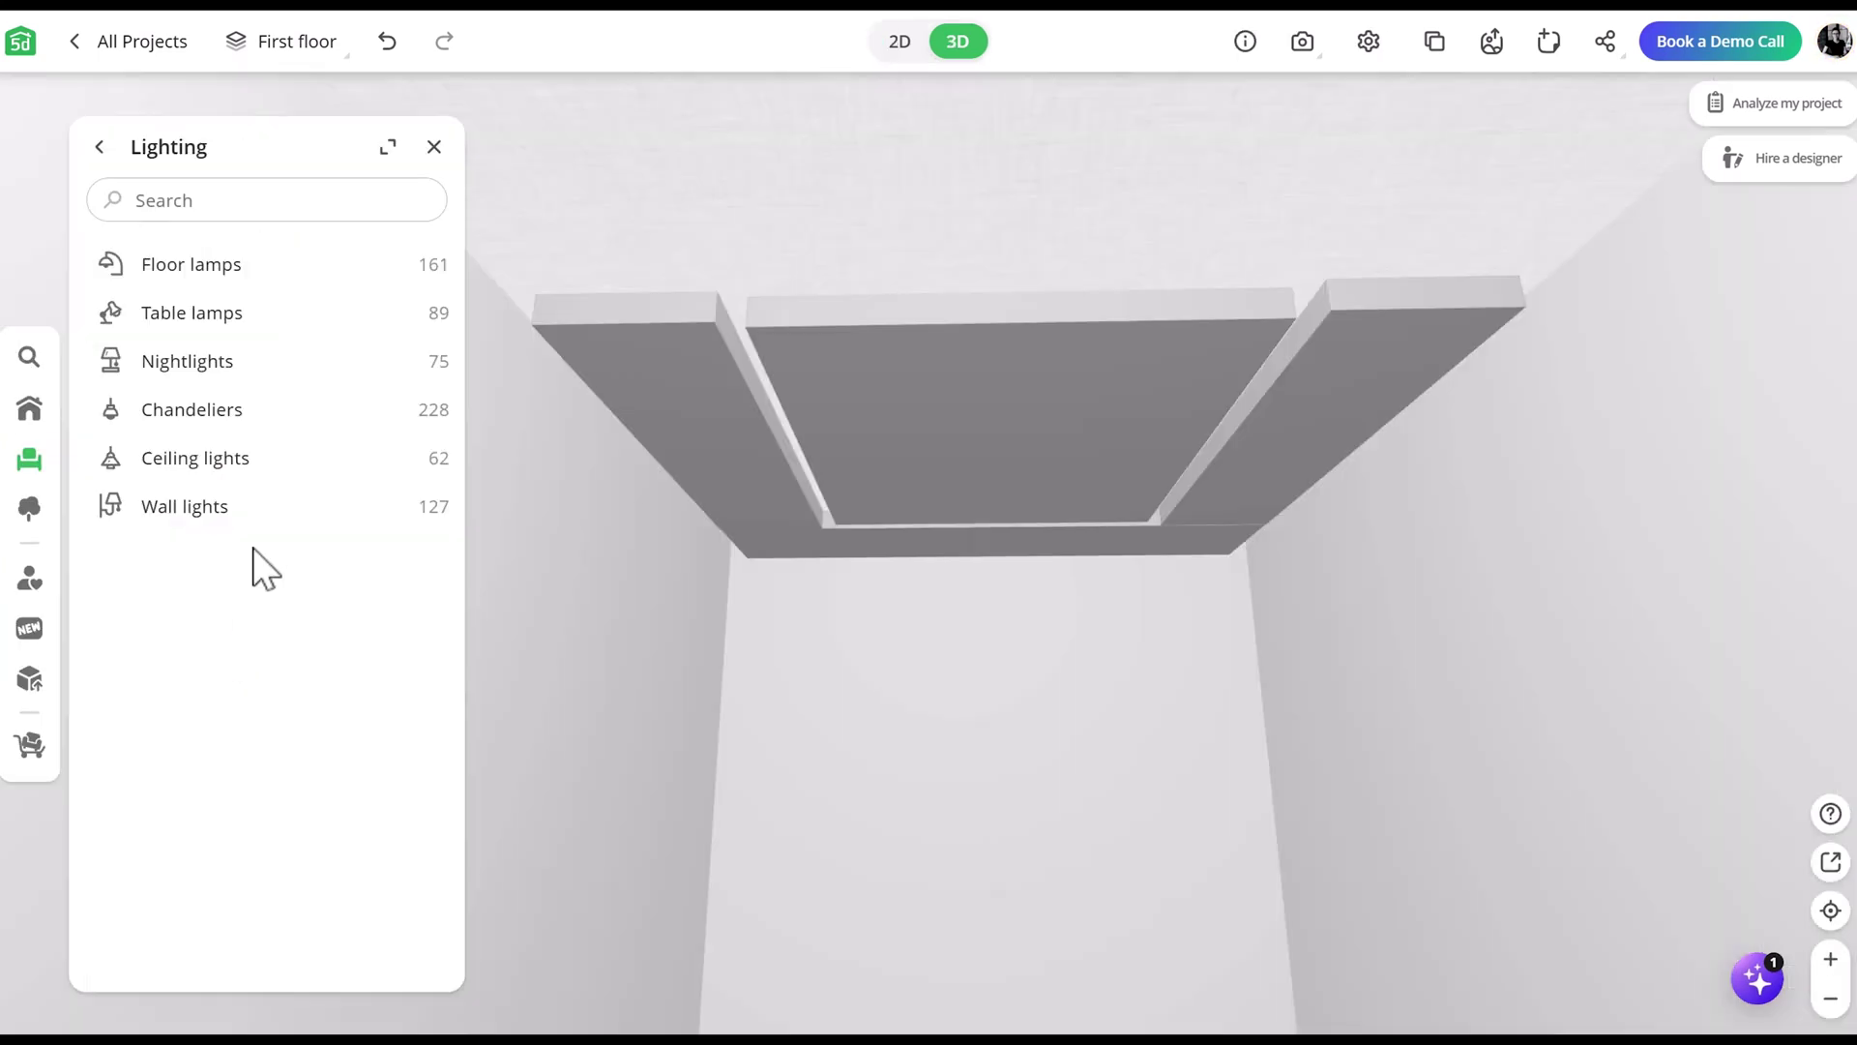
Step: Fit a slim linear ceiling light, 170 cm wide and 5 cm deep, into the gap
click(269, 467)
scroll(277, 476, down, 3)
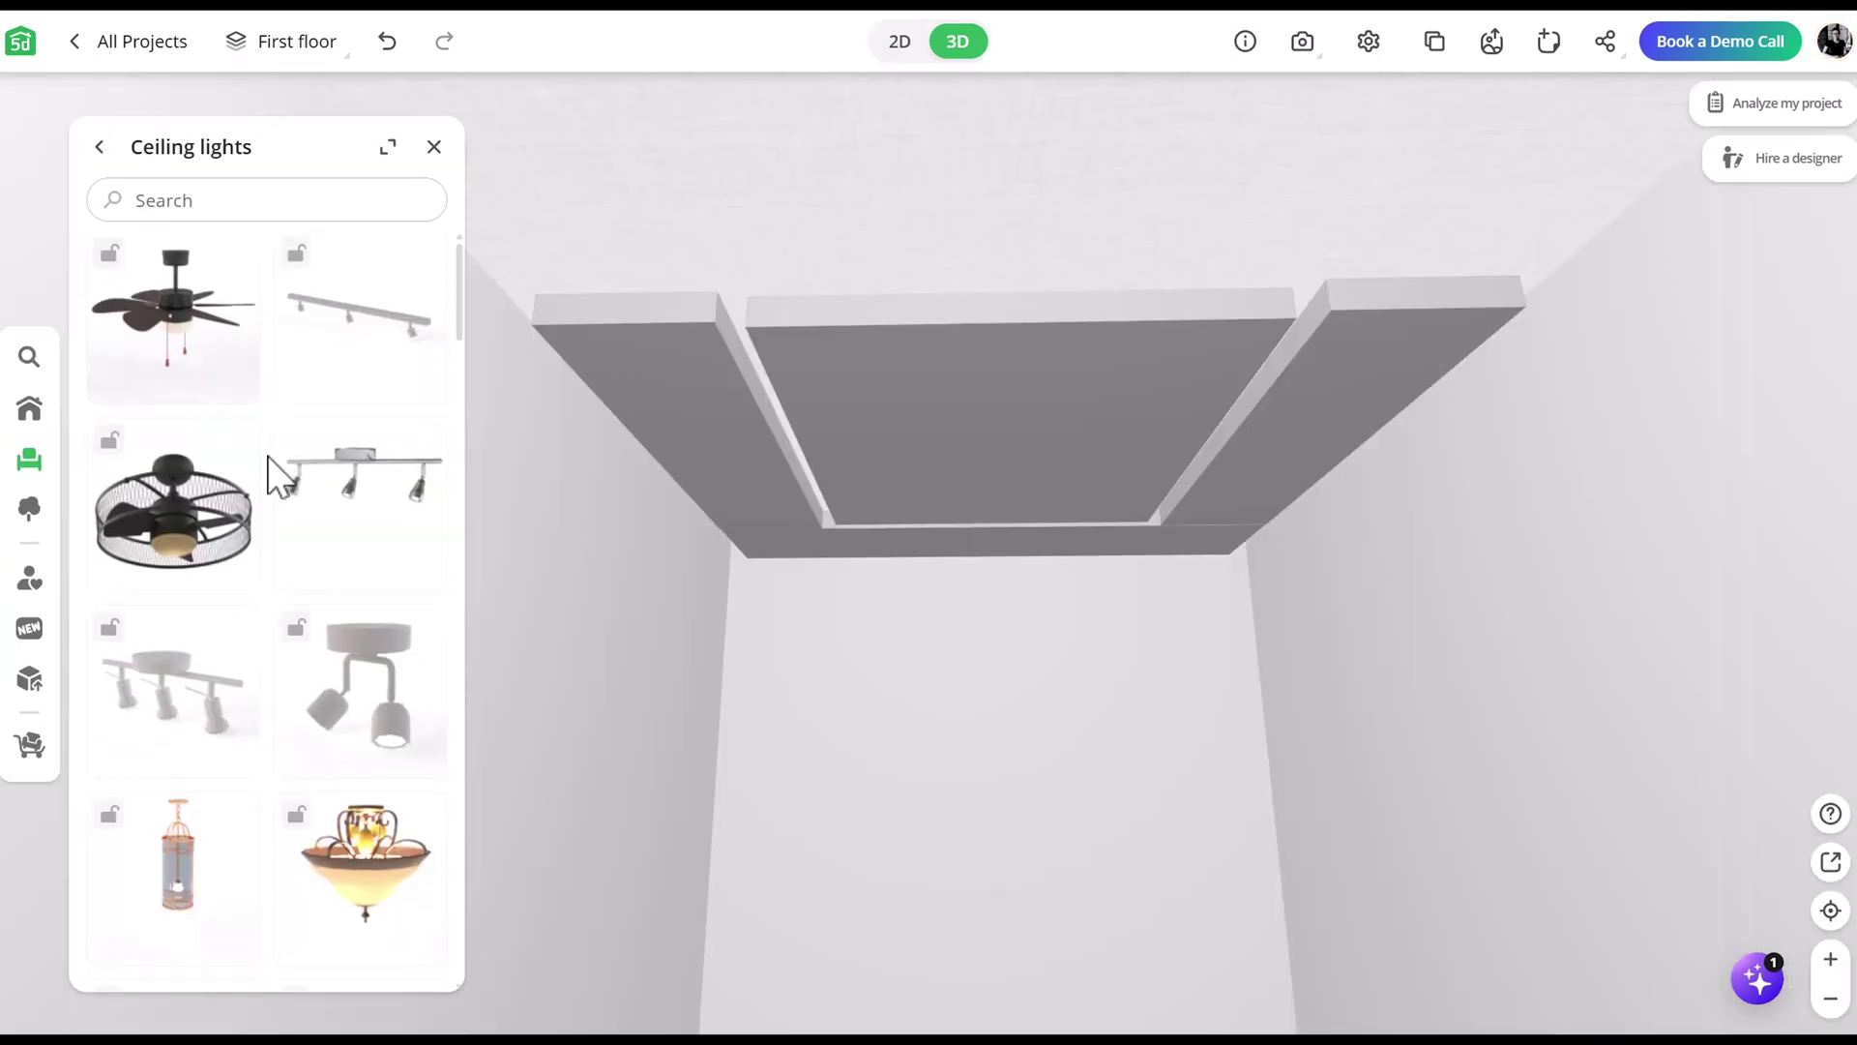
scroll(277, 476, down, 5)
click(900, 41)
mouse_move(362, 435)
mouse_down()
mouse_move(728, 451)
mouse_move(992, 414)
mouse_up()
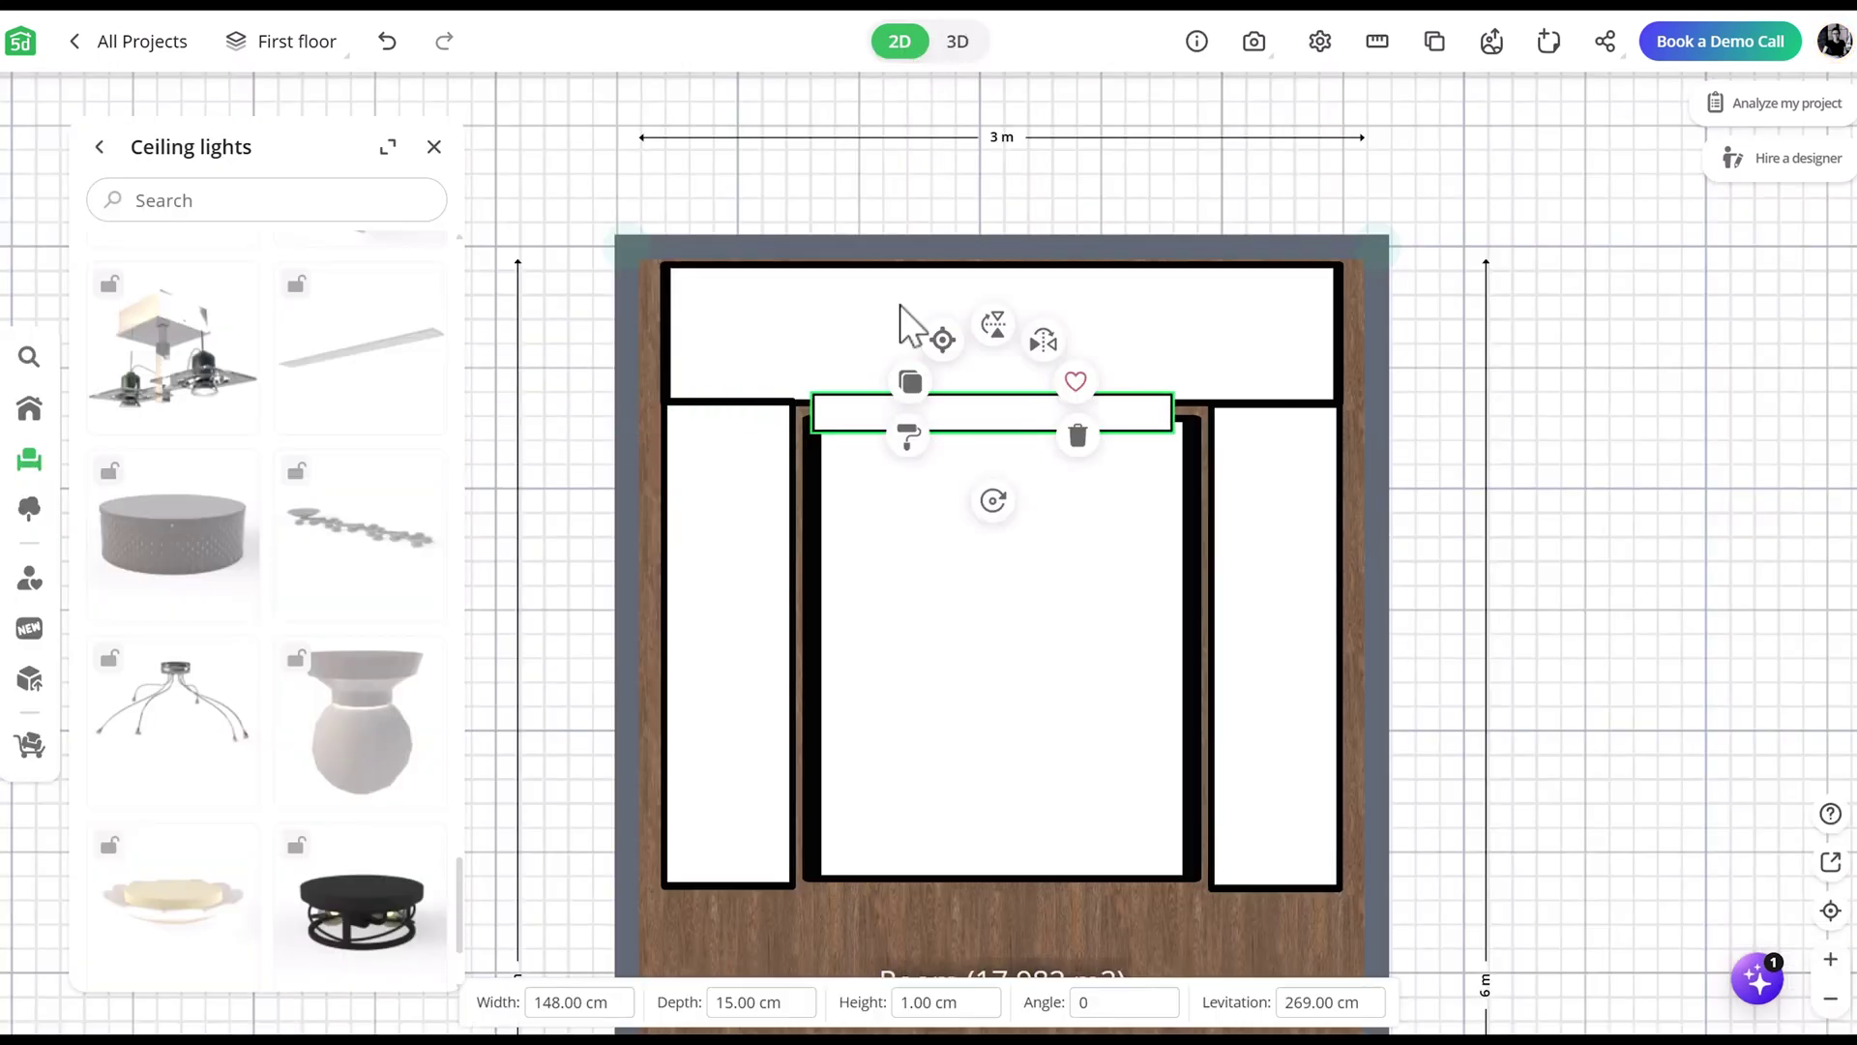
text(170)
click(749, 1001)
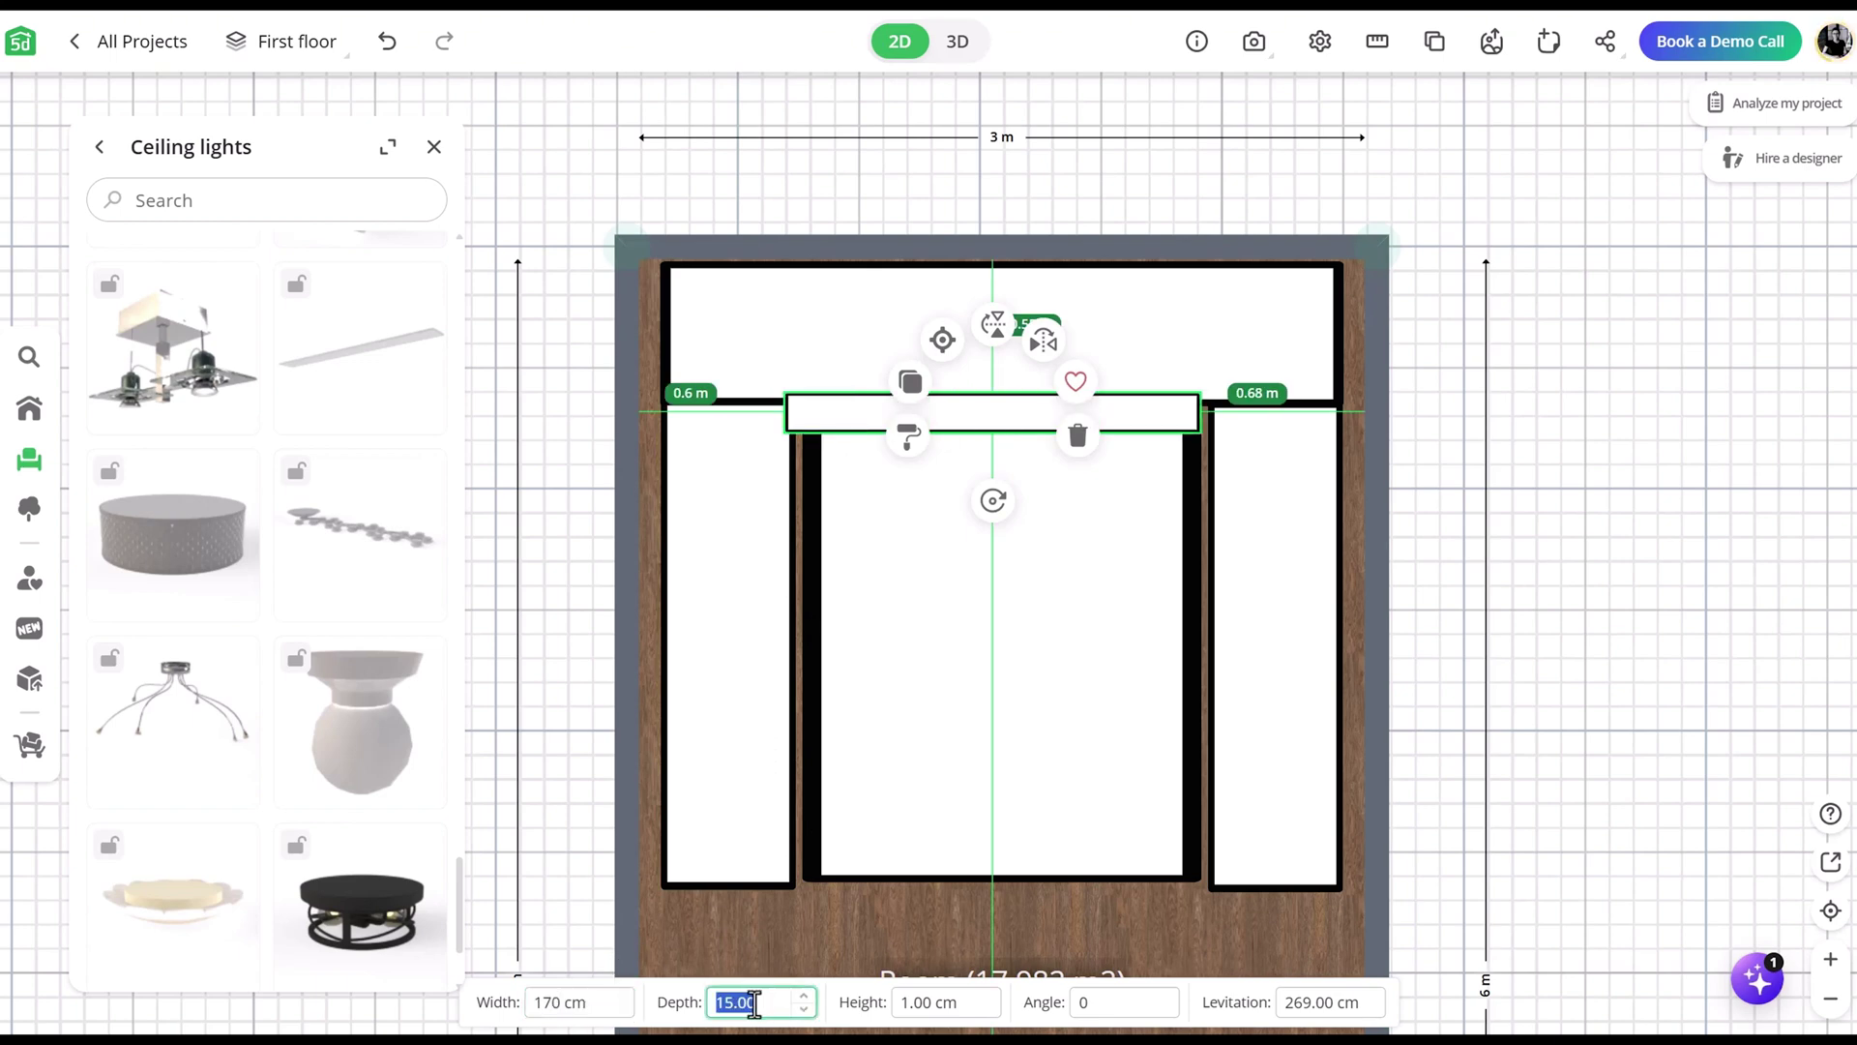
text(5)
drag(1173, 415, 1165, 410)
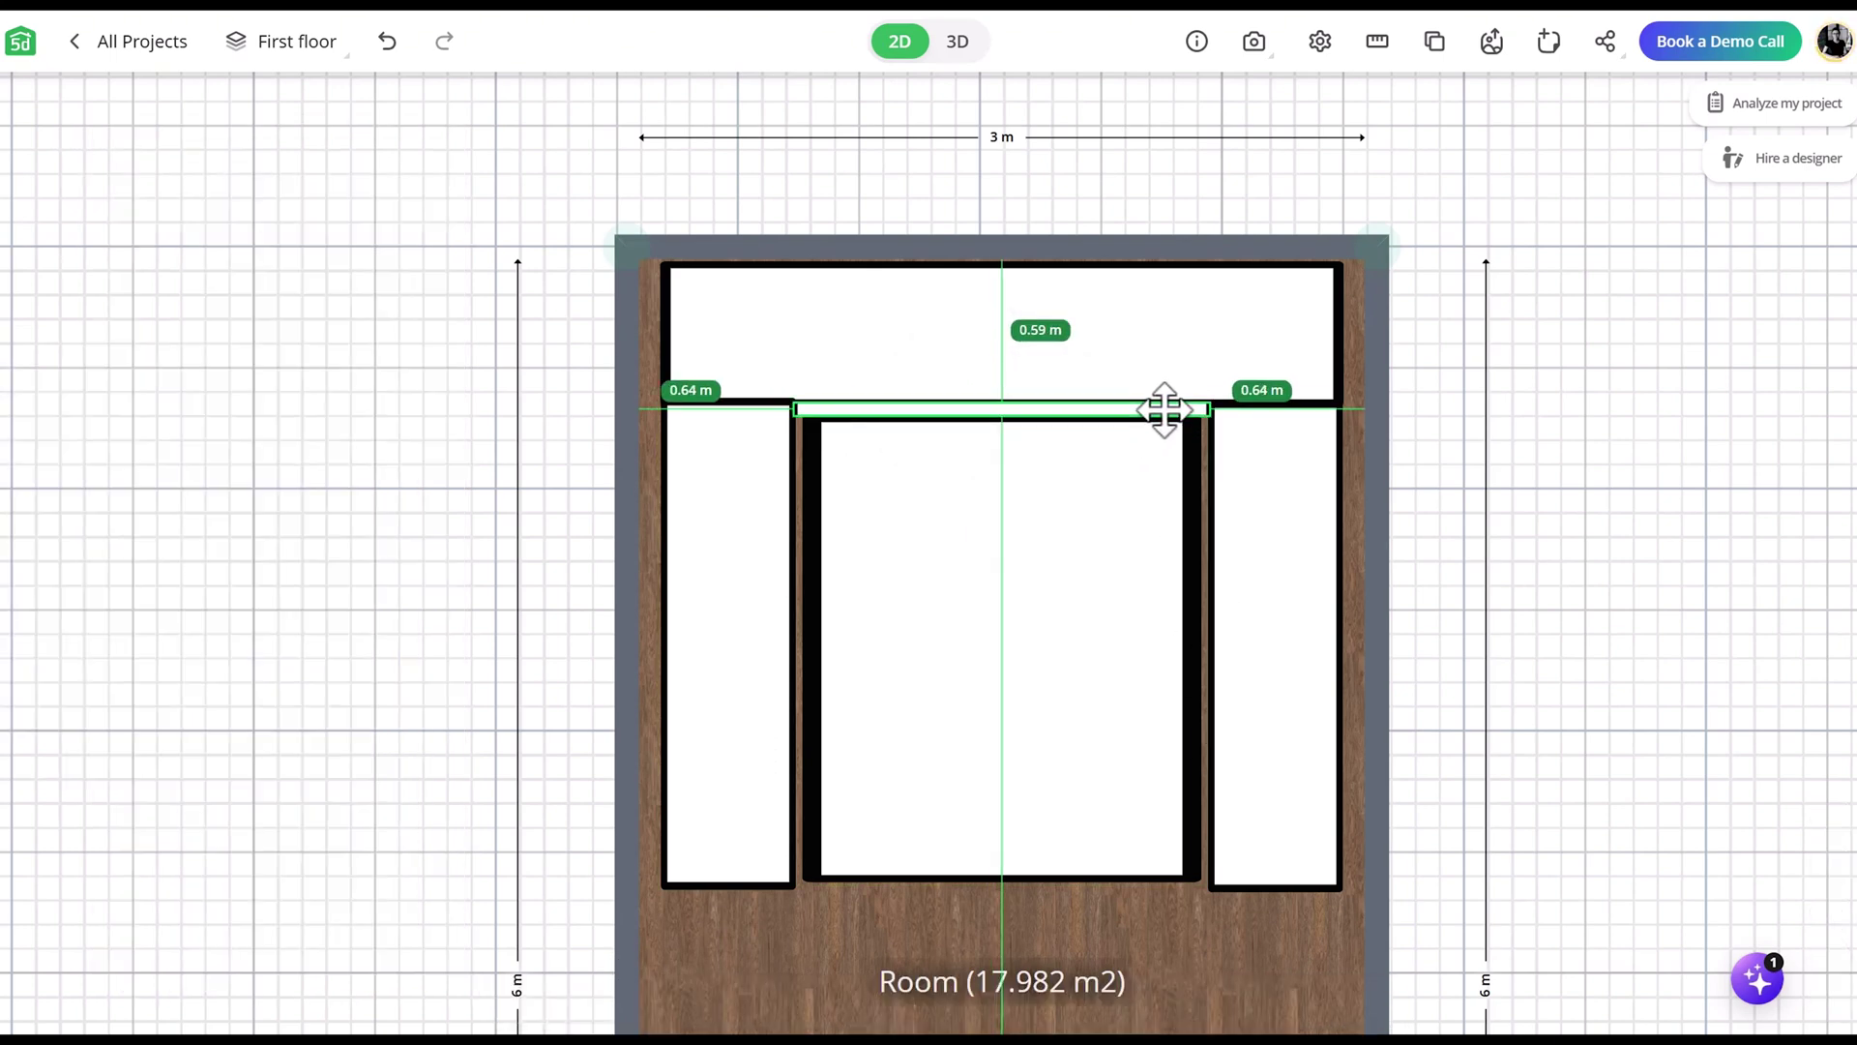
Step: Raise the ceiling strip to 265 cm levitation, checking it in 3D
click(958, 41)
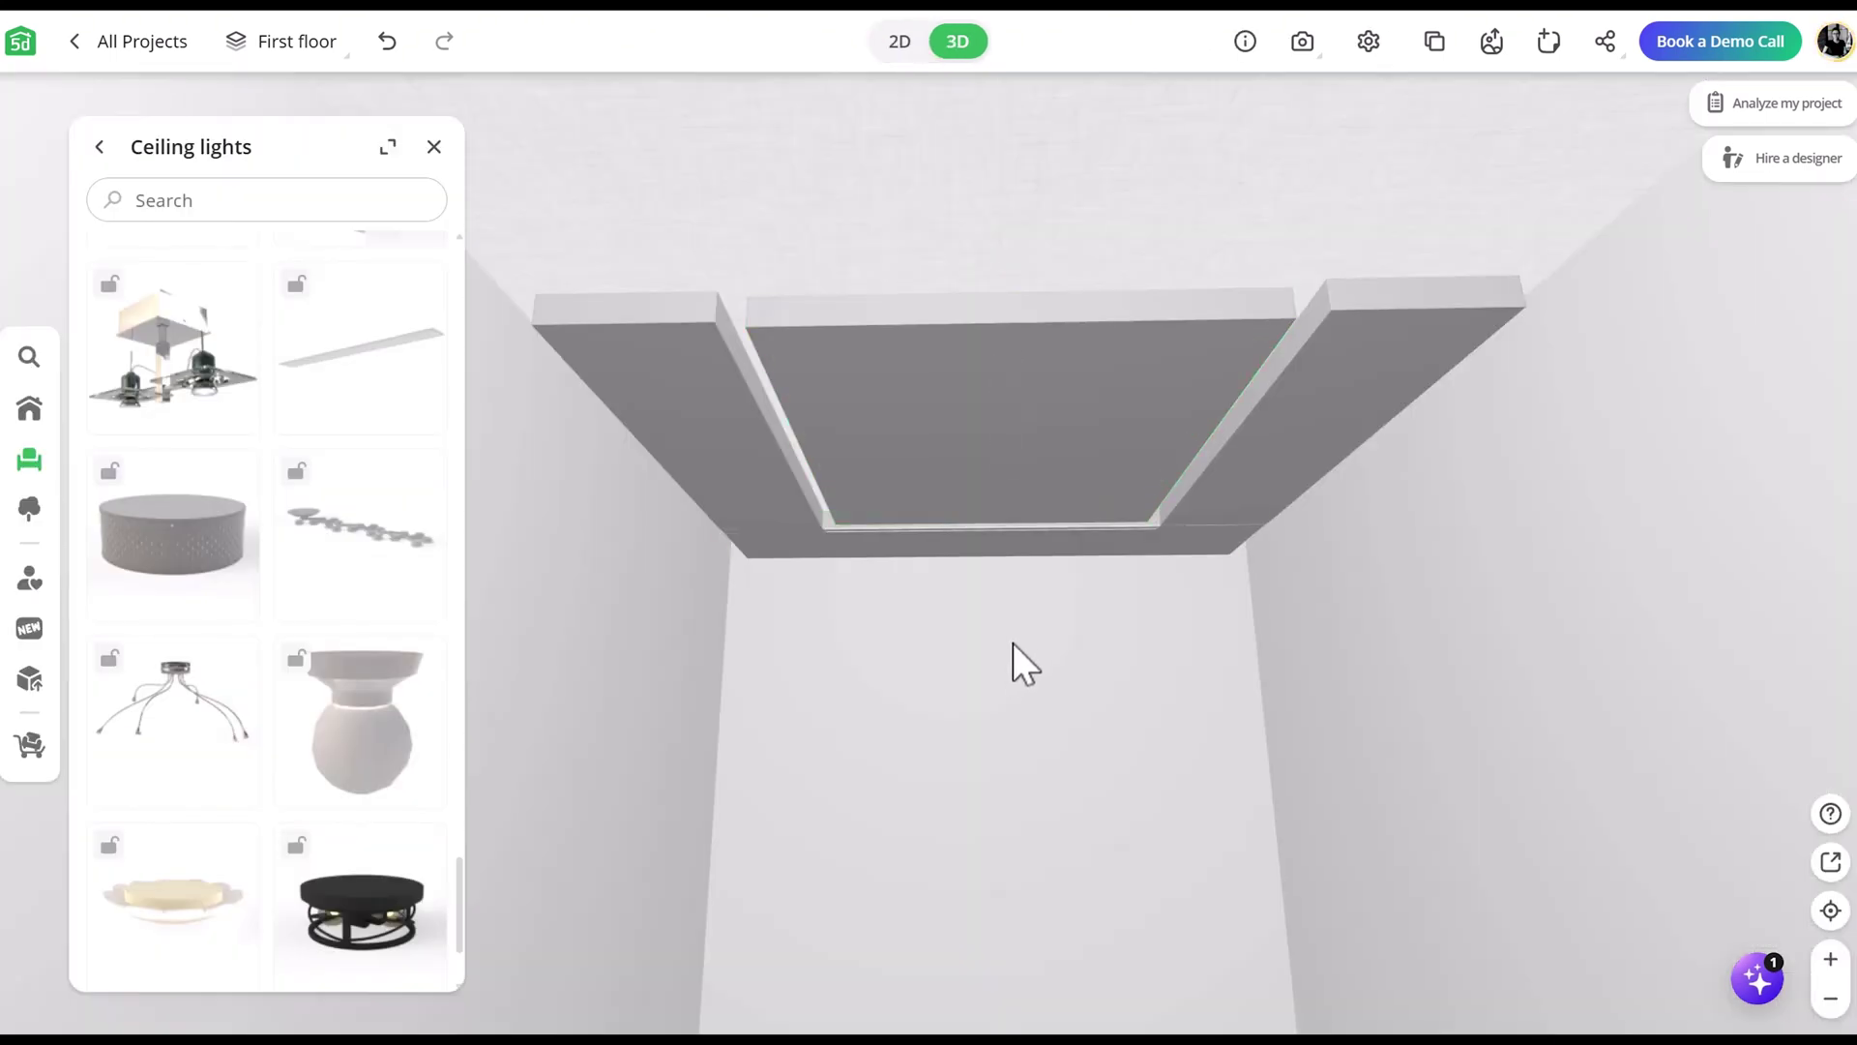
drag(1025, 663, 1037, 632)
click(748, 319)
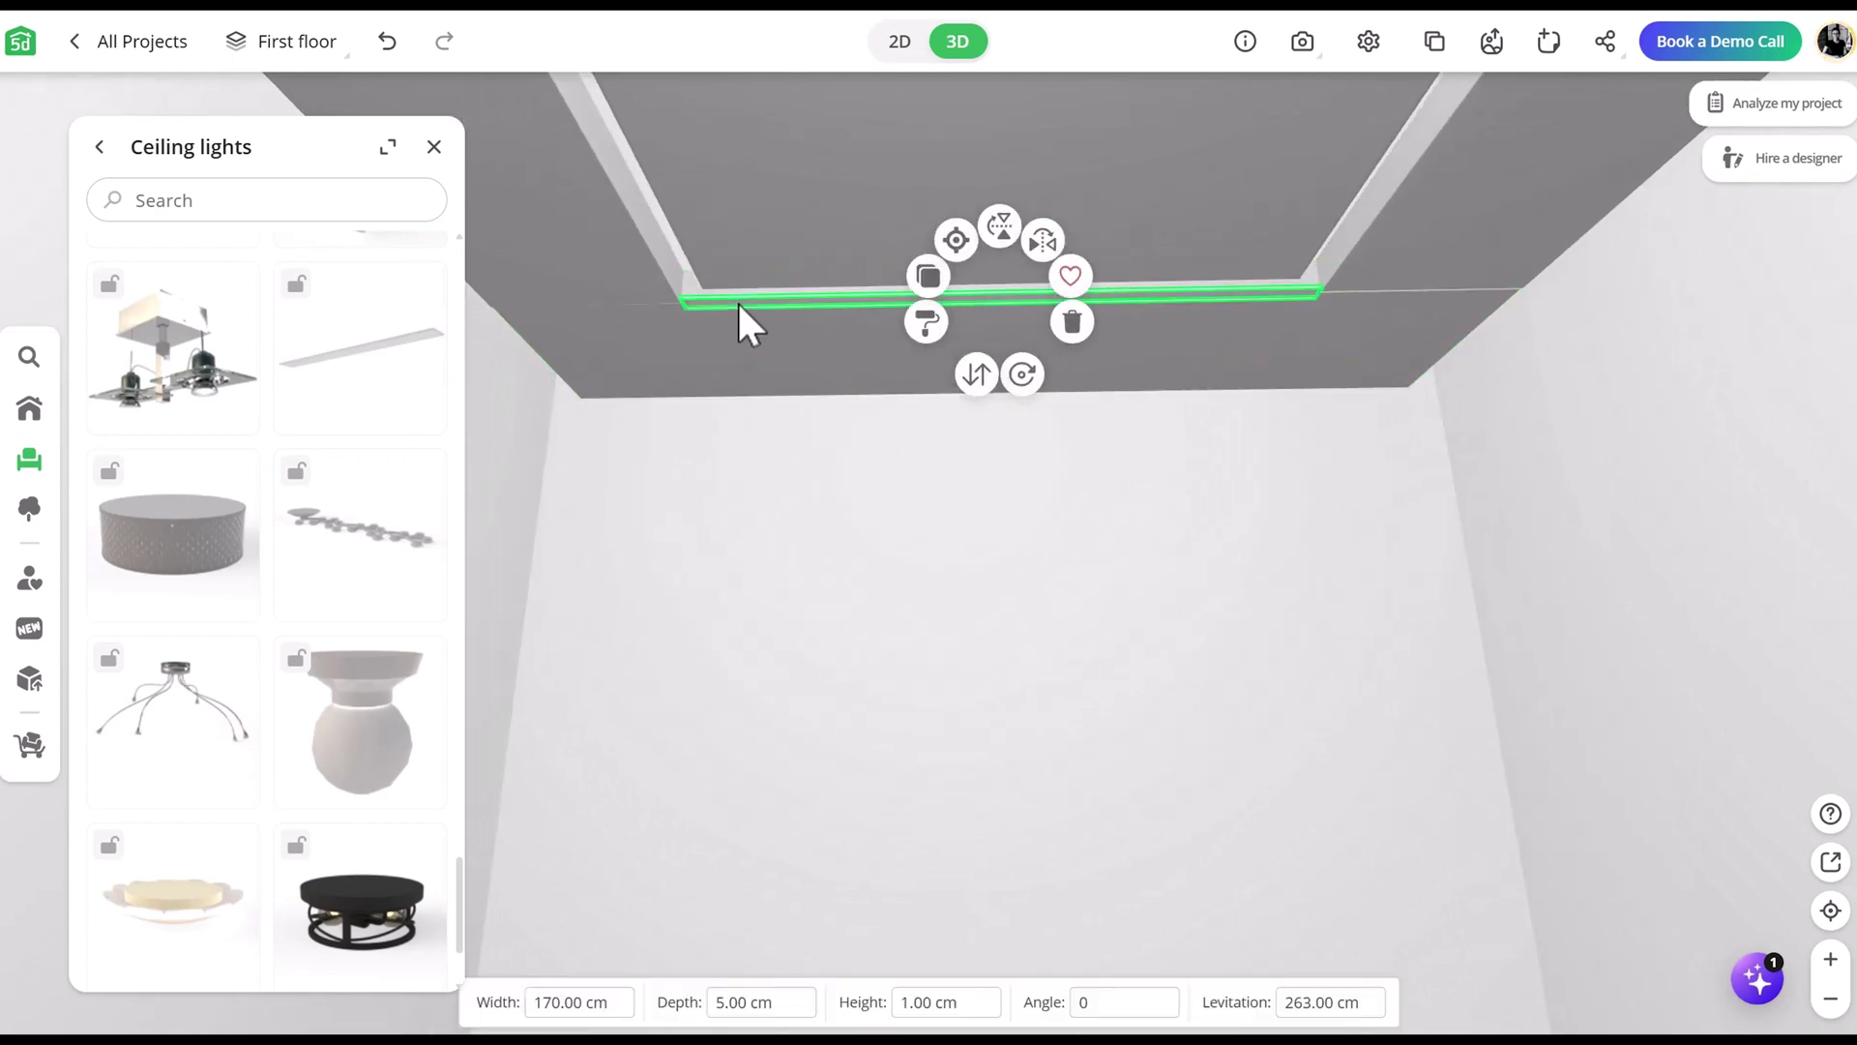
click(1328, 783)
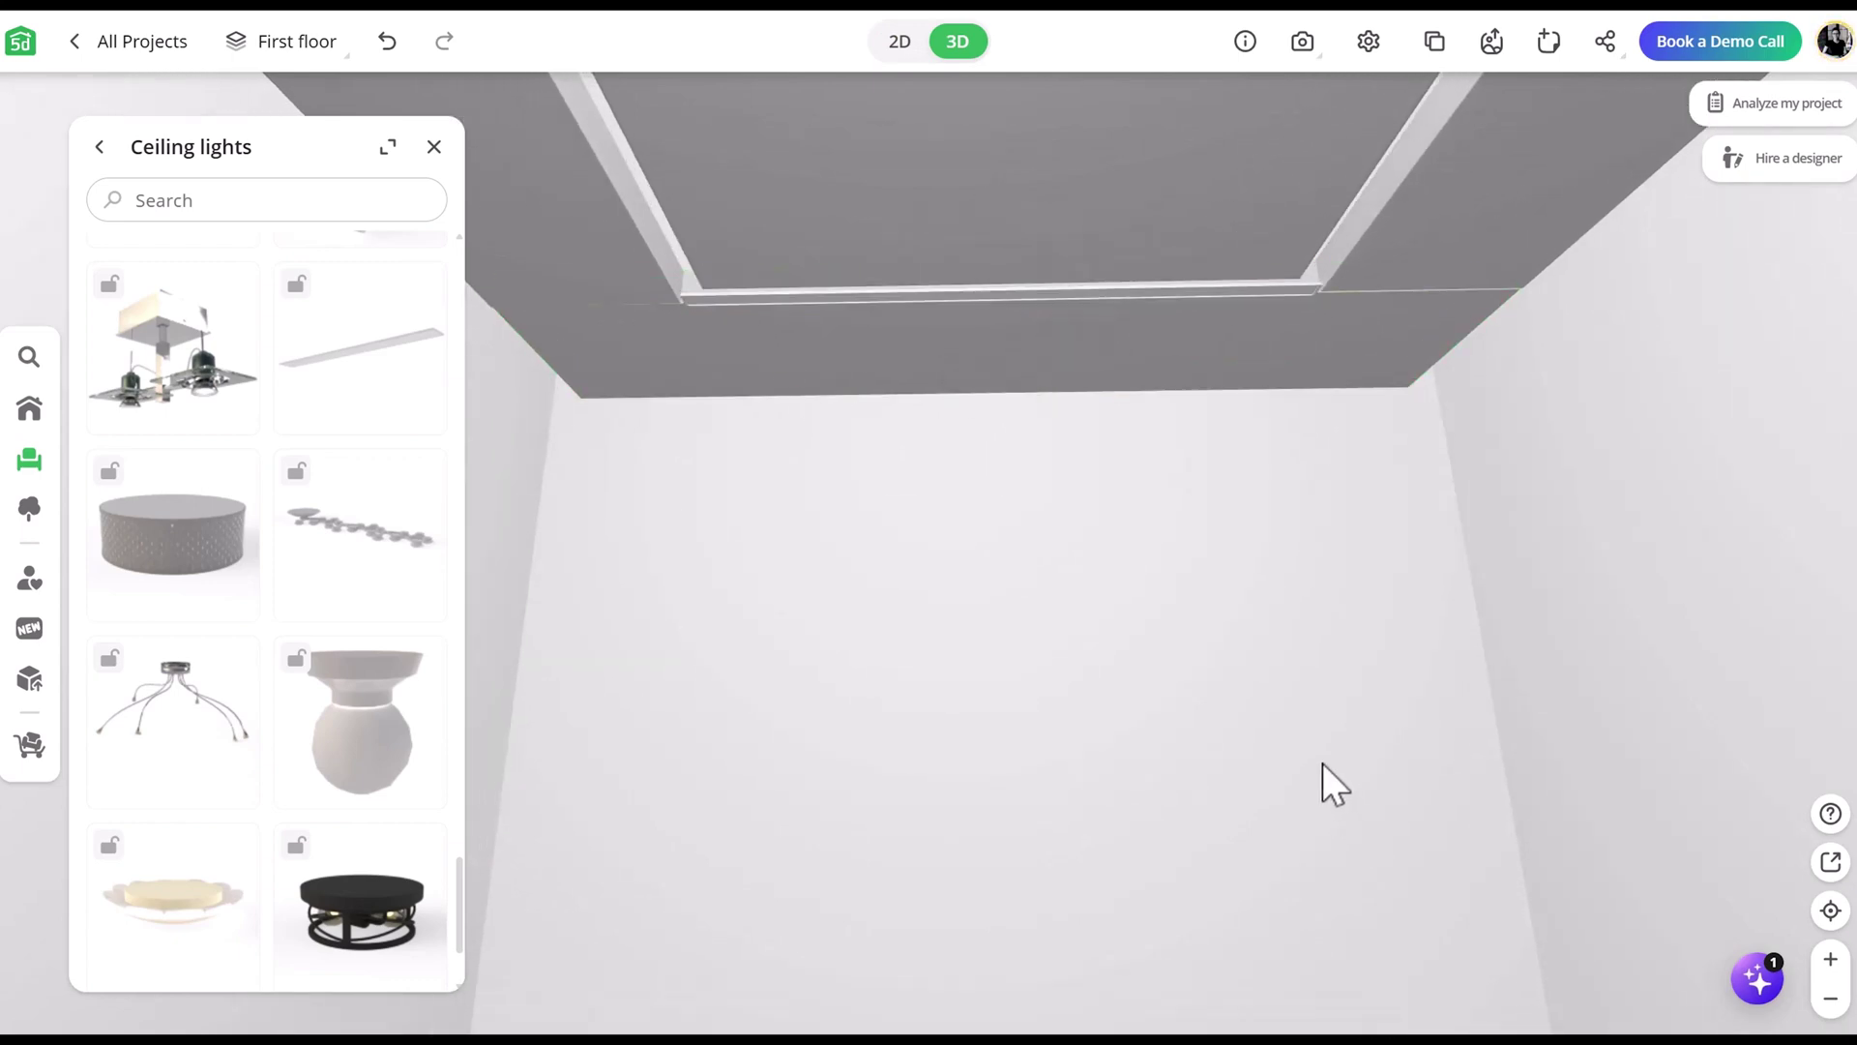
click(1269, 427)
click(1375, 995)
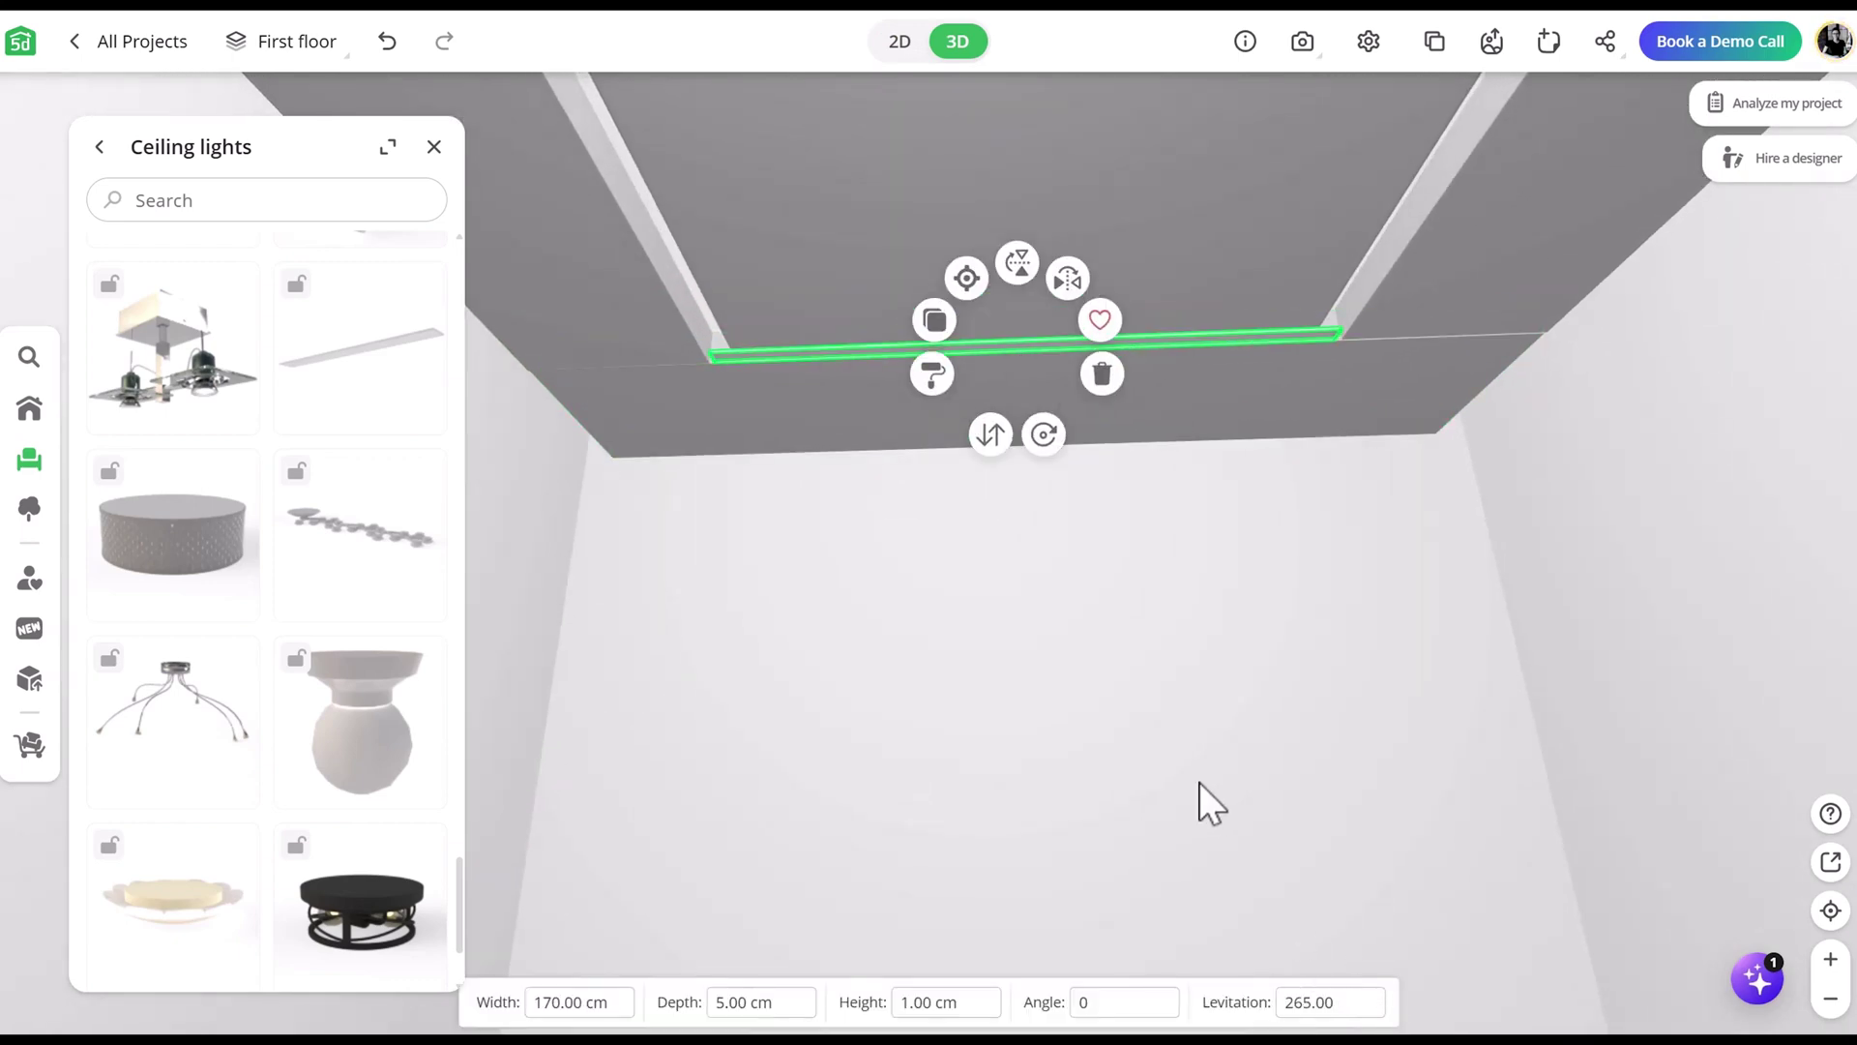
click(1204, 784)
Step: Rotate a lengthened strip 90° and place strips along both sides of the gap
click(900, 41)
click(842, 421)
drag(930, 421, 1002, 529)
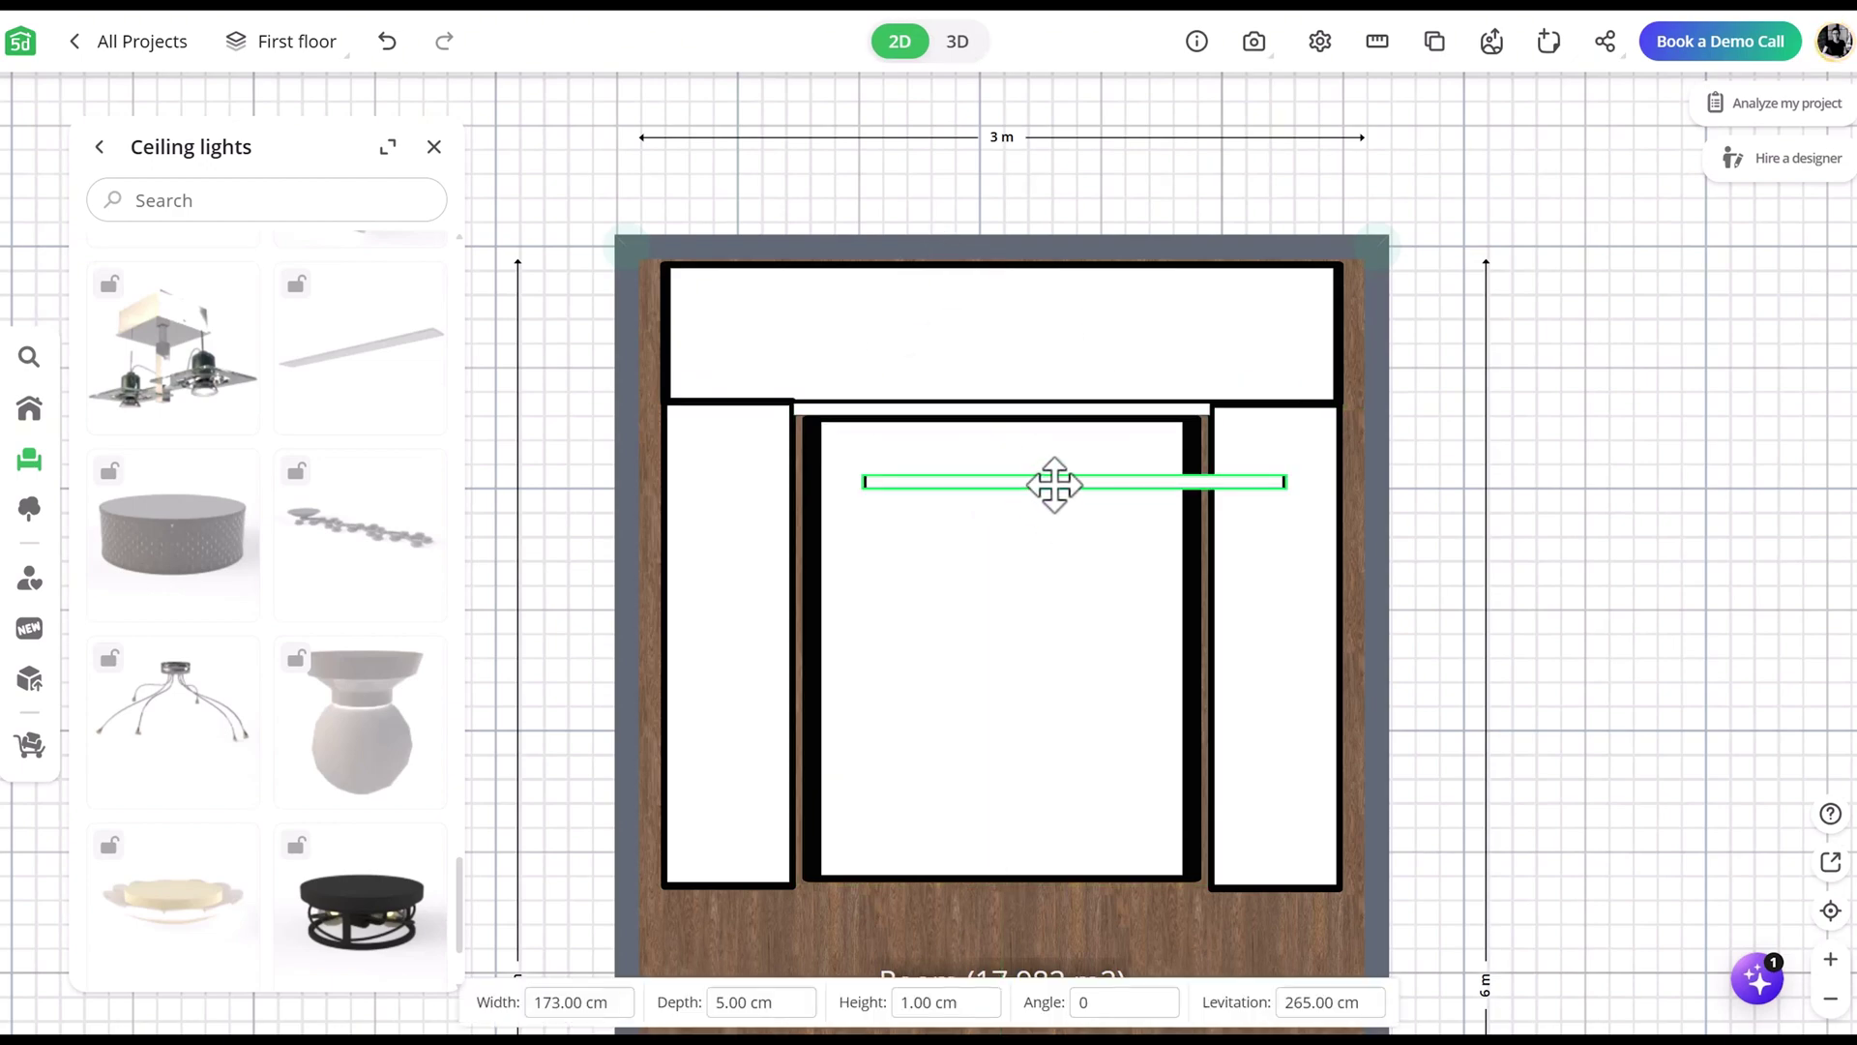
mouse_move(1002, 610)
mouse_down()
mouse_move(954, 510)
mouse_move(803, 631)
mouse_up()
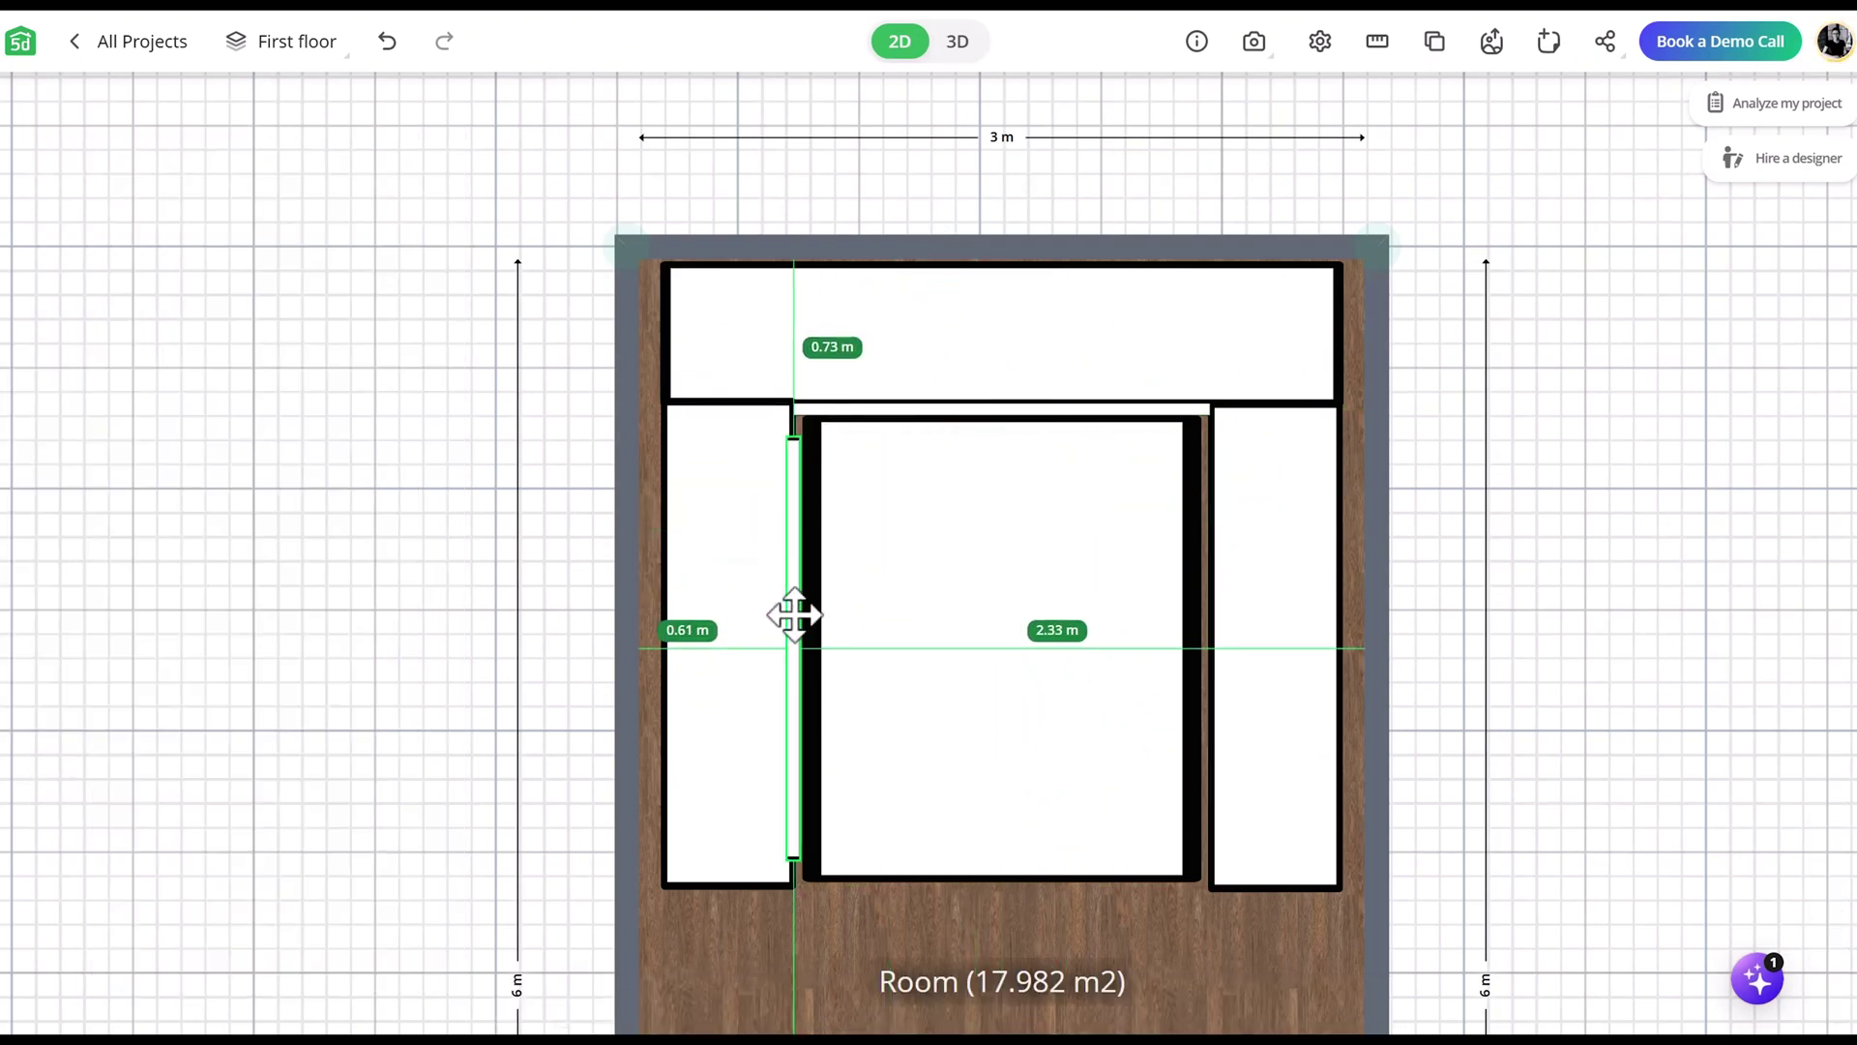
click(559, 1001)
text(2)
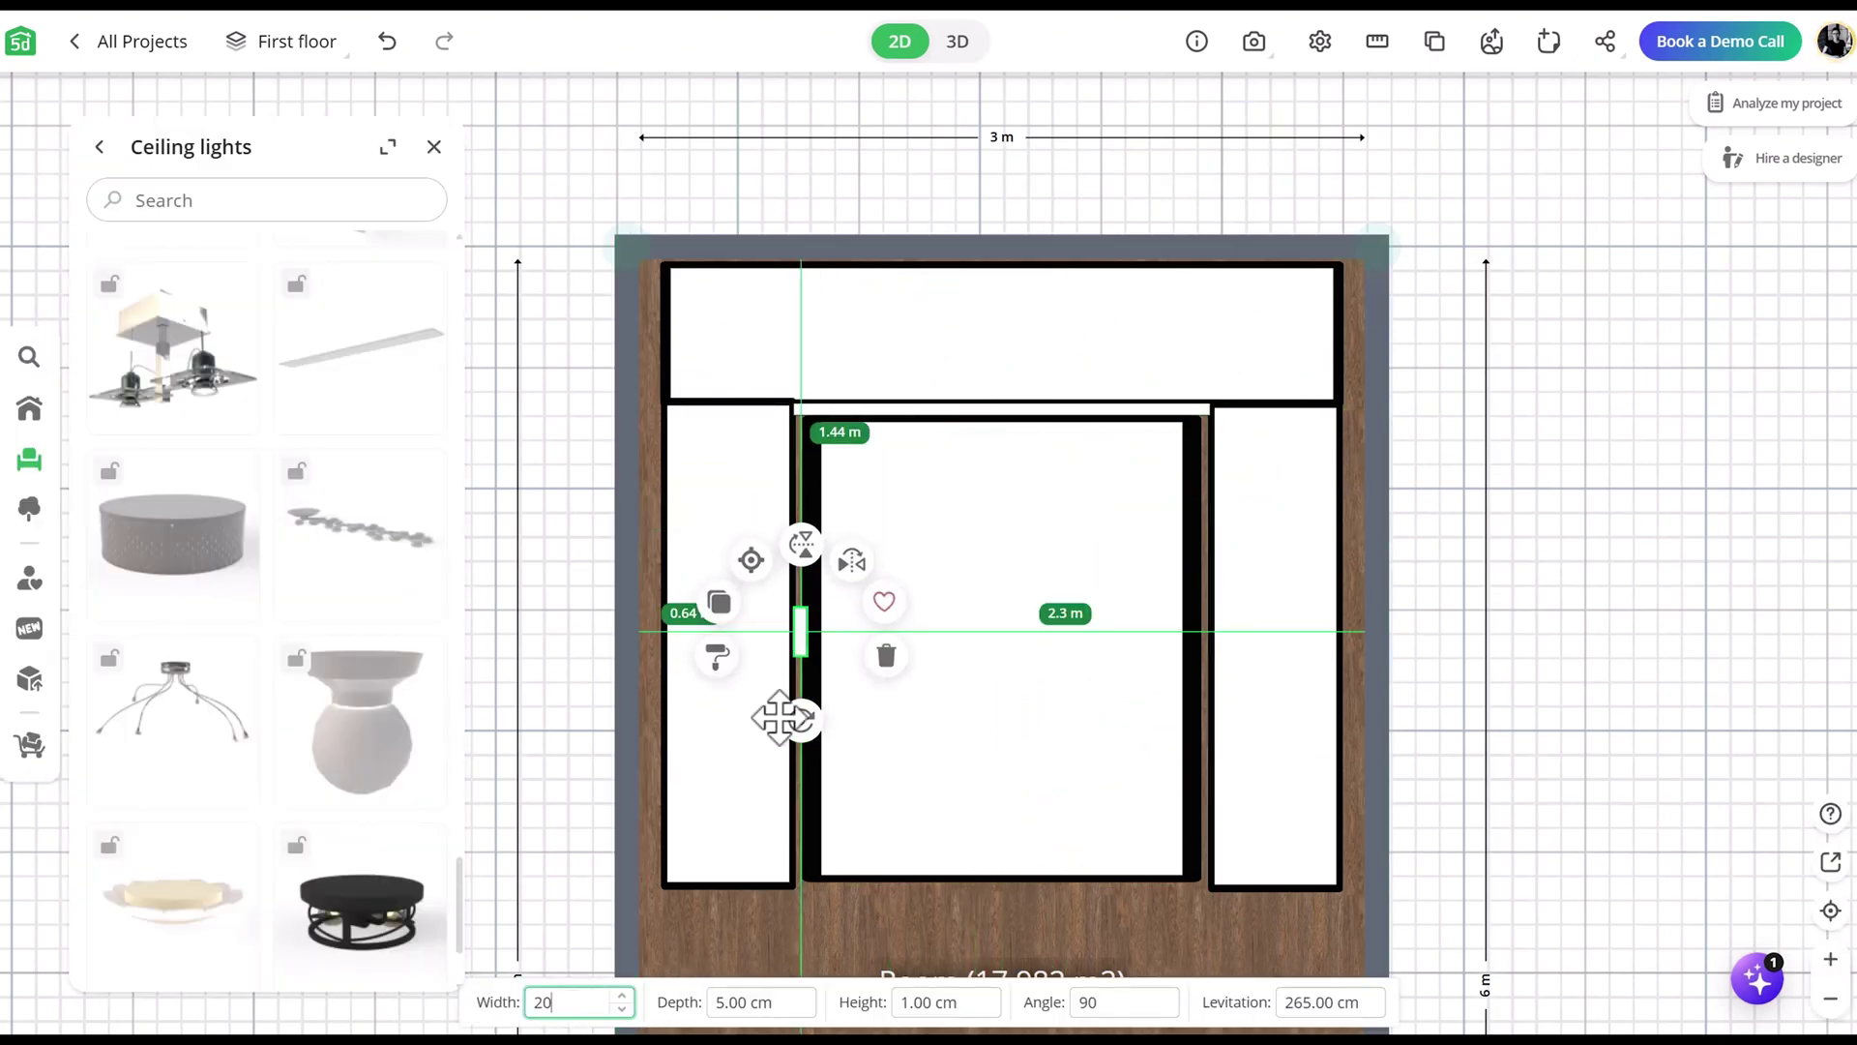
text(0)
key(Return)
drag(803, 652, 1203, 642)
click(957, 40)
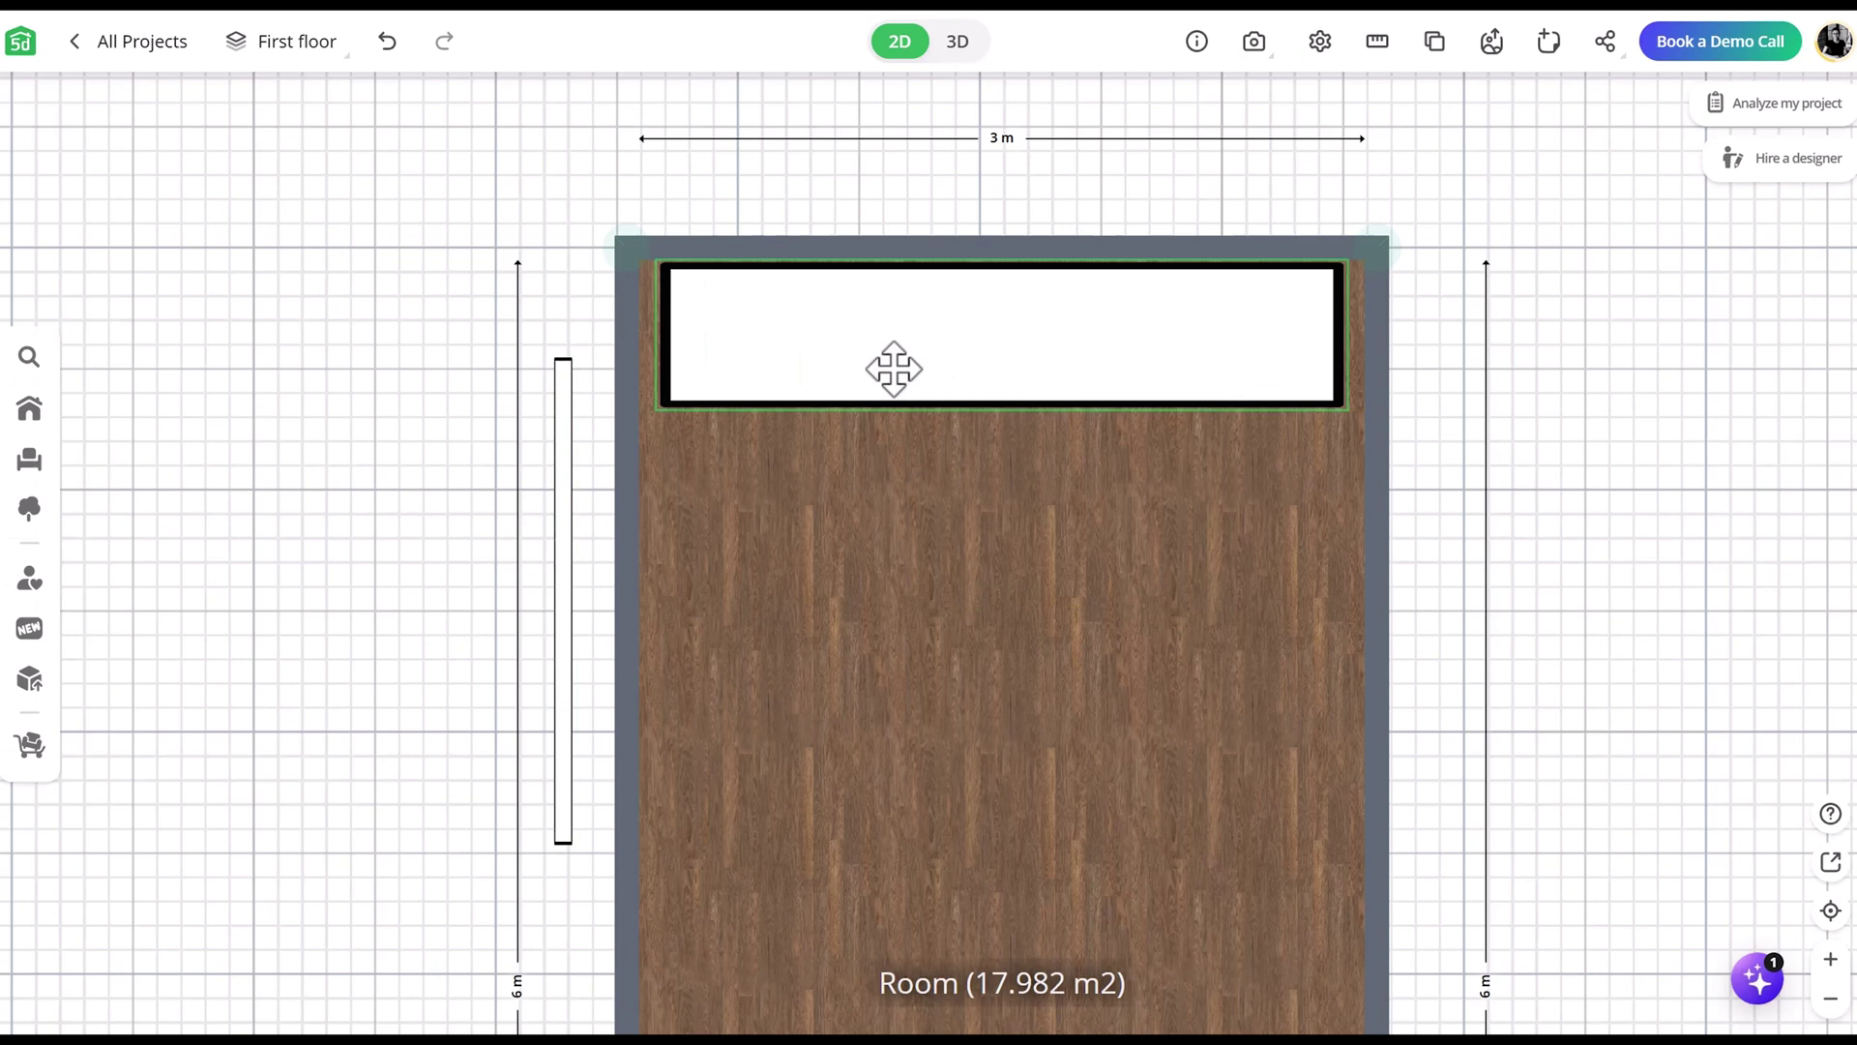
text(200)
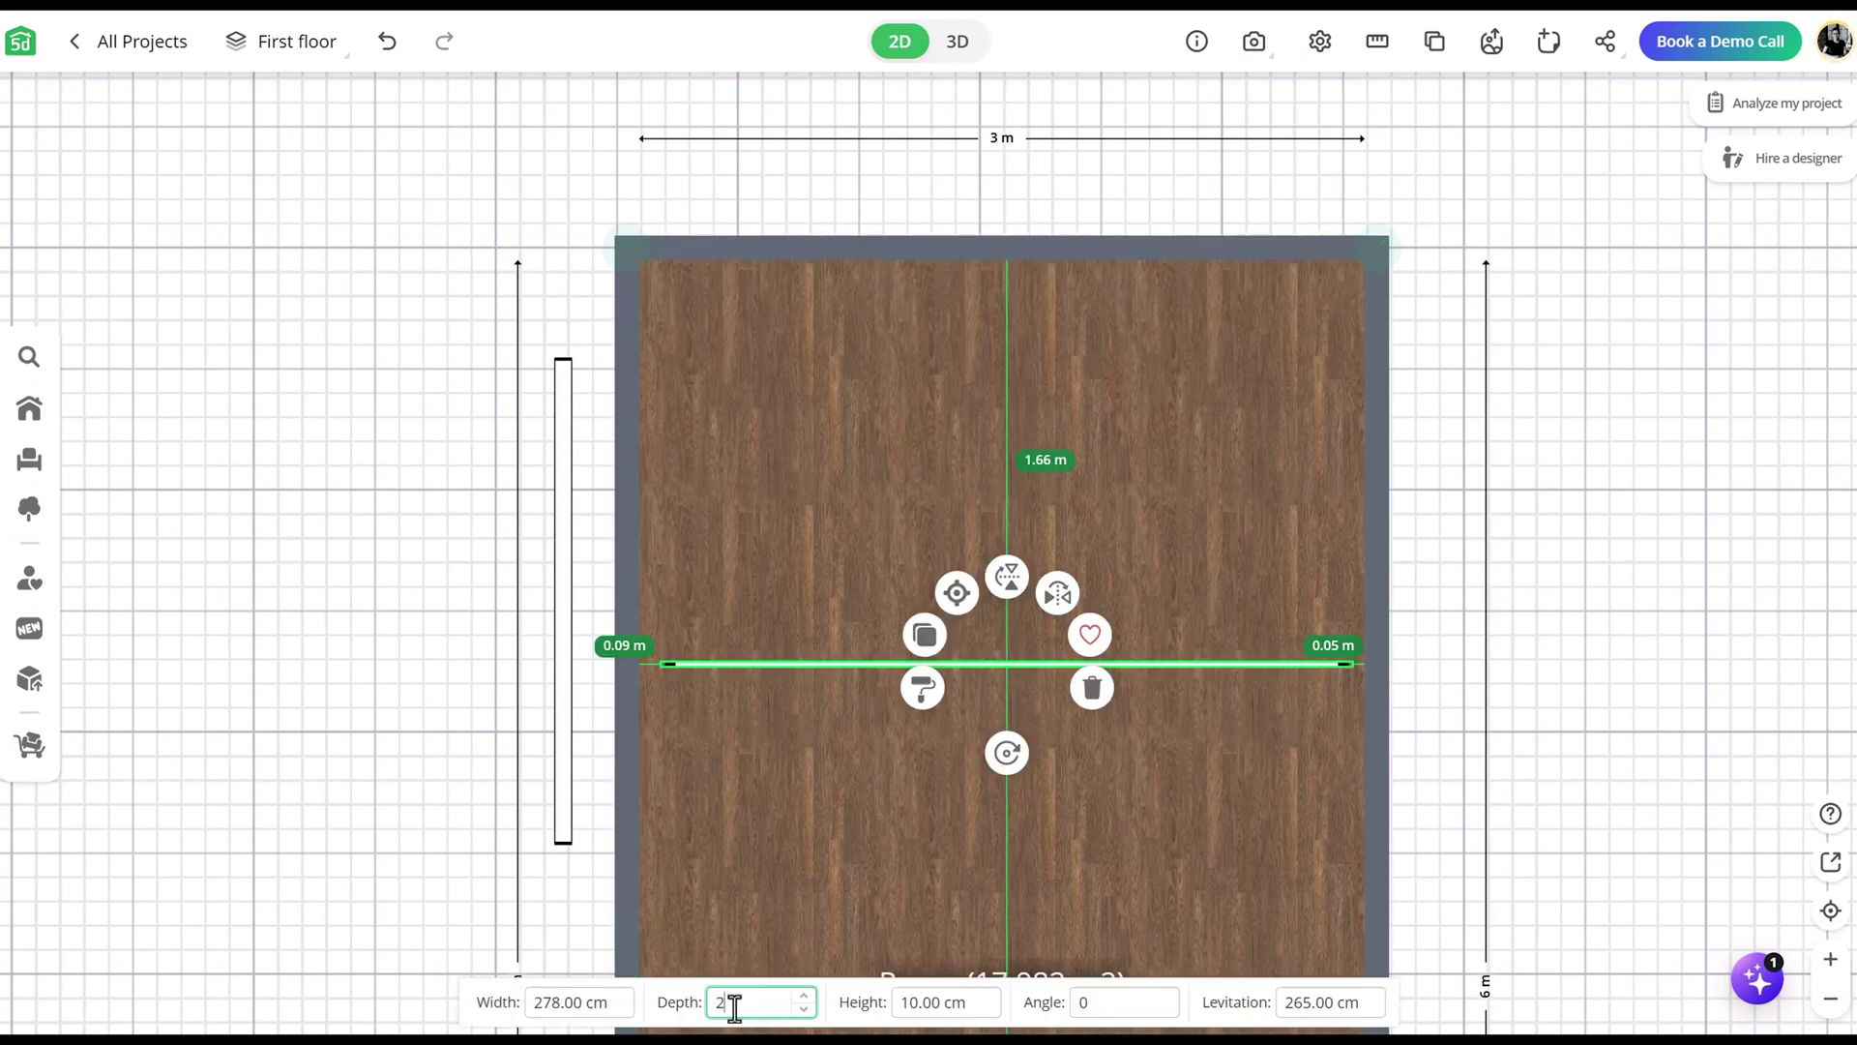
Step: Move the panel to the back wall and run a 290 cm strip along it
drag(1016, 683, 1019, 552)
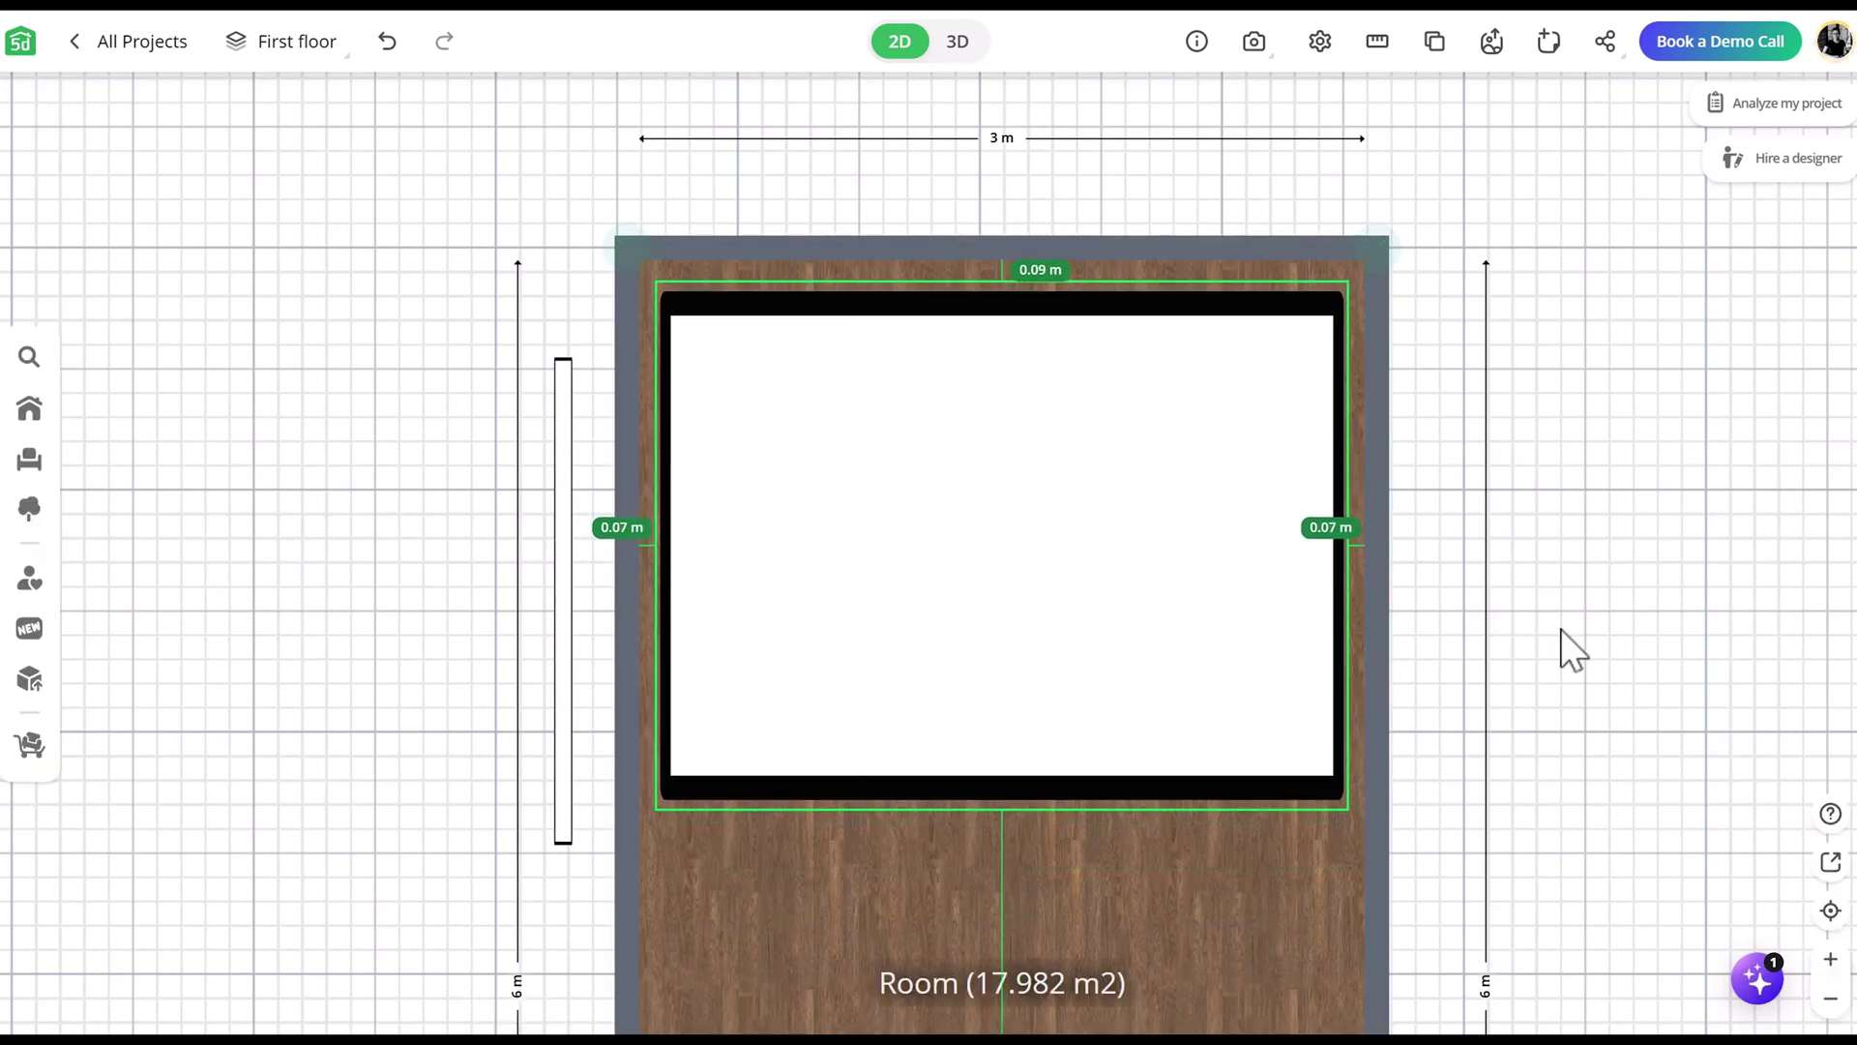
click(564, 696)
drag(563, 698, 348, 610)
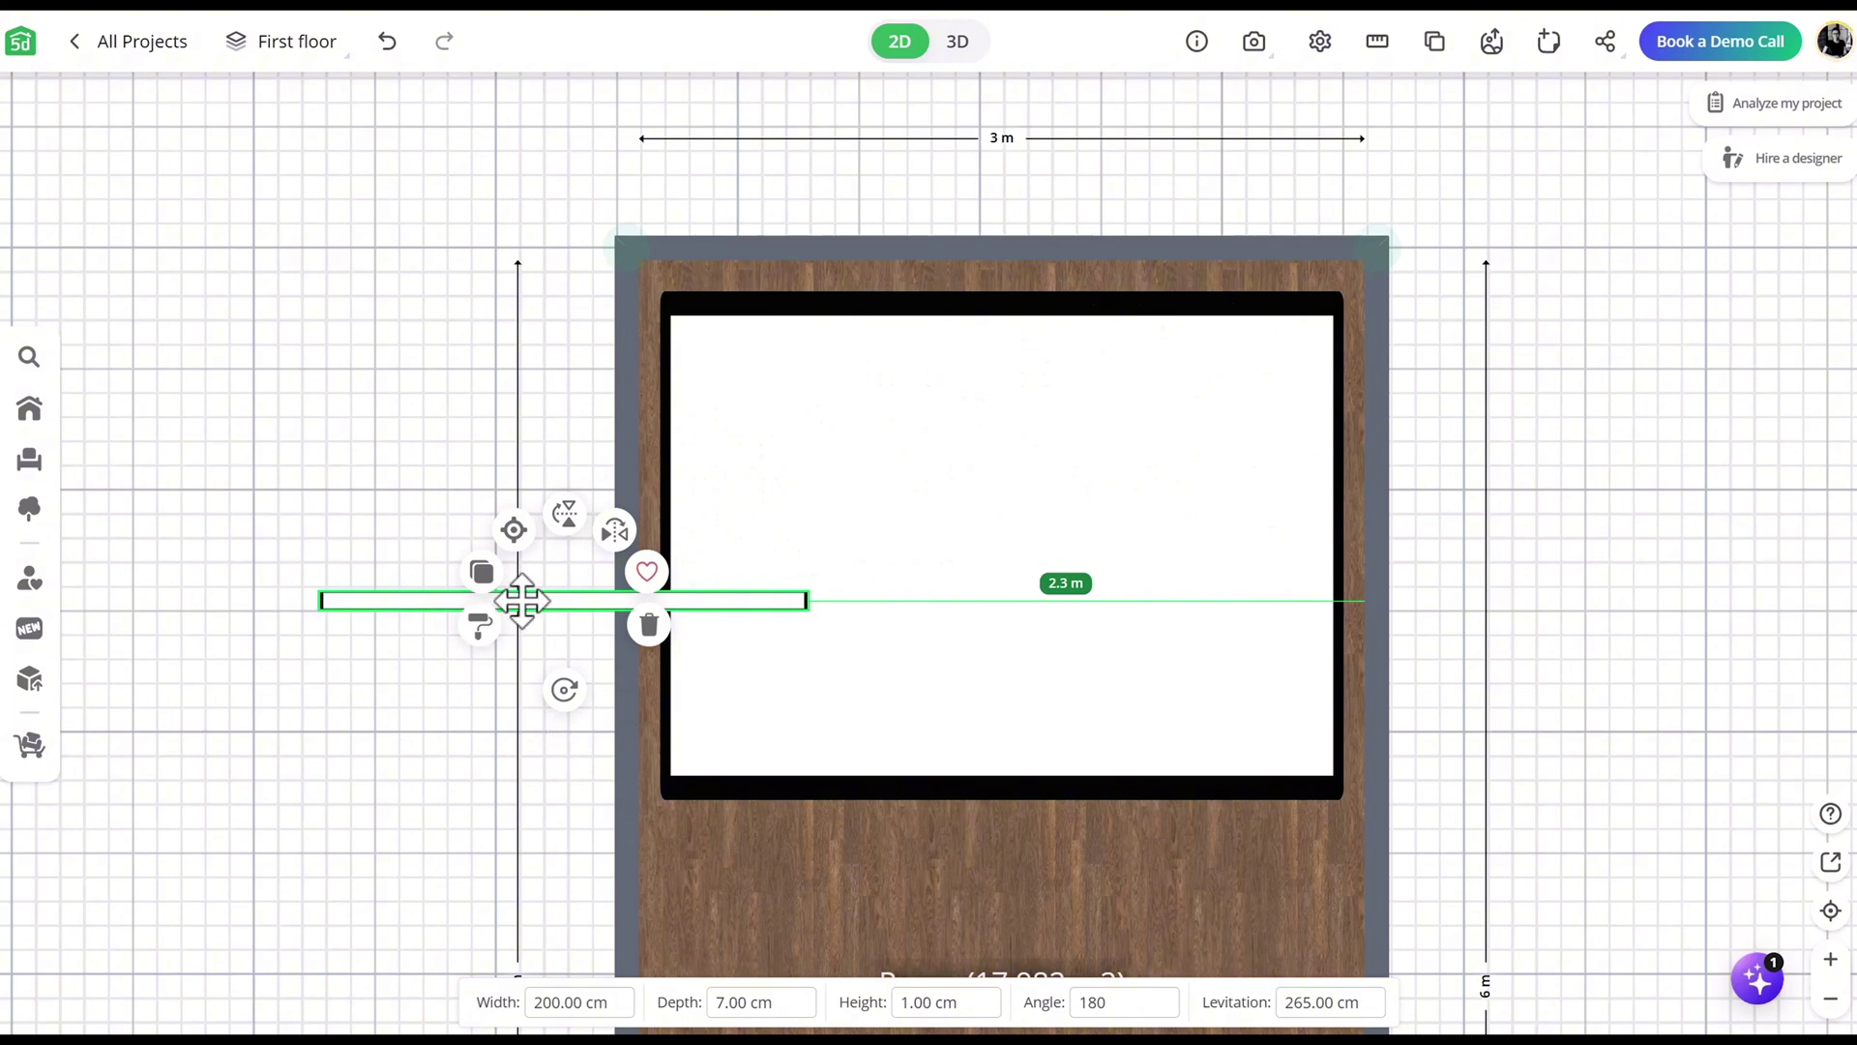
drag(566, 609, 943, 283)
text(290)
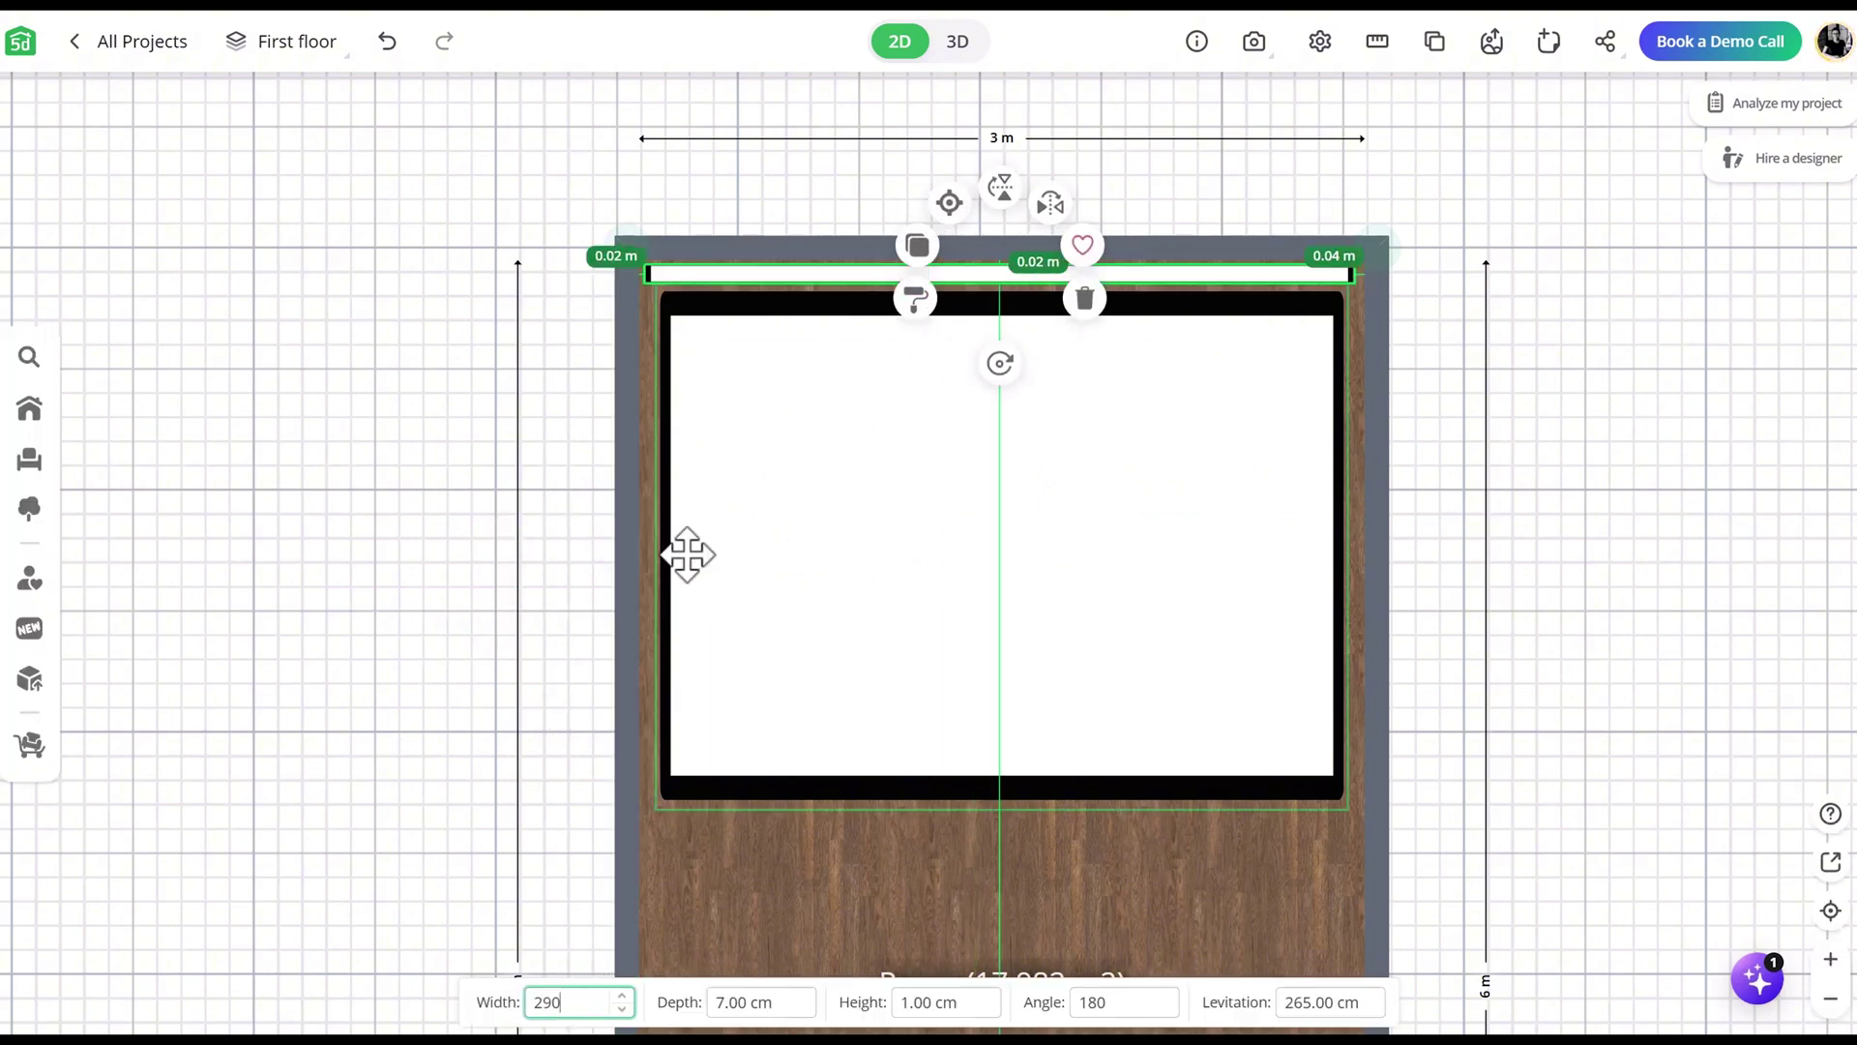
key(Return)
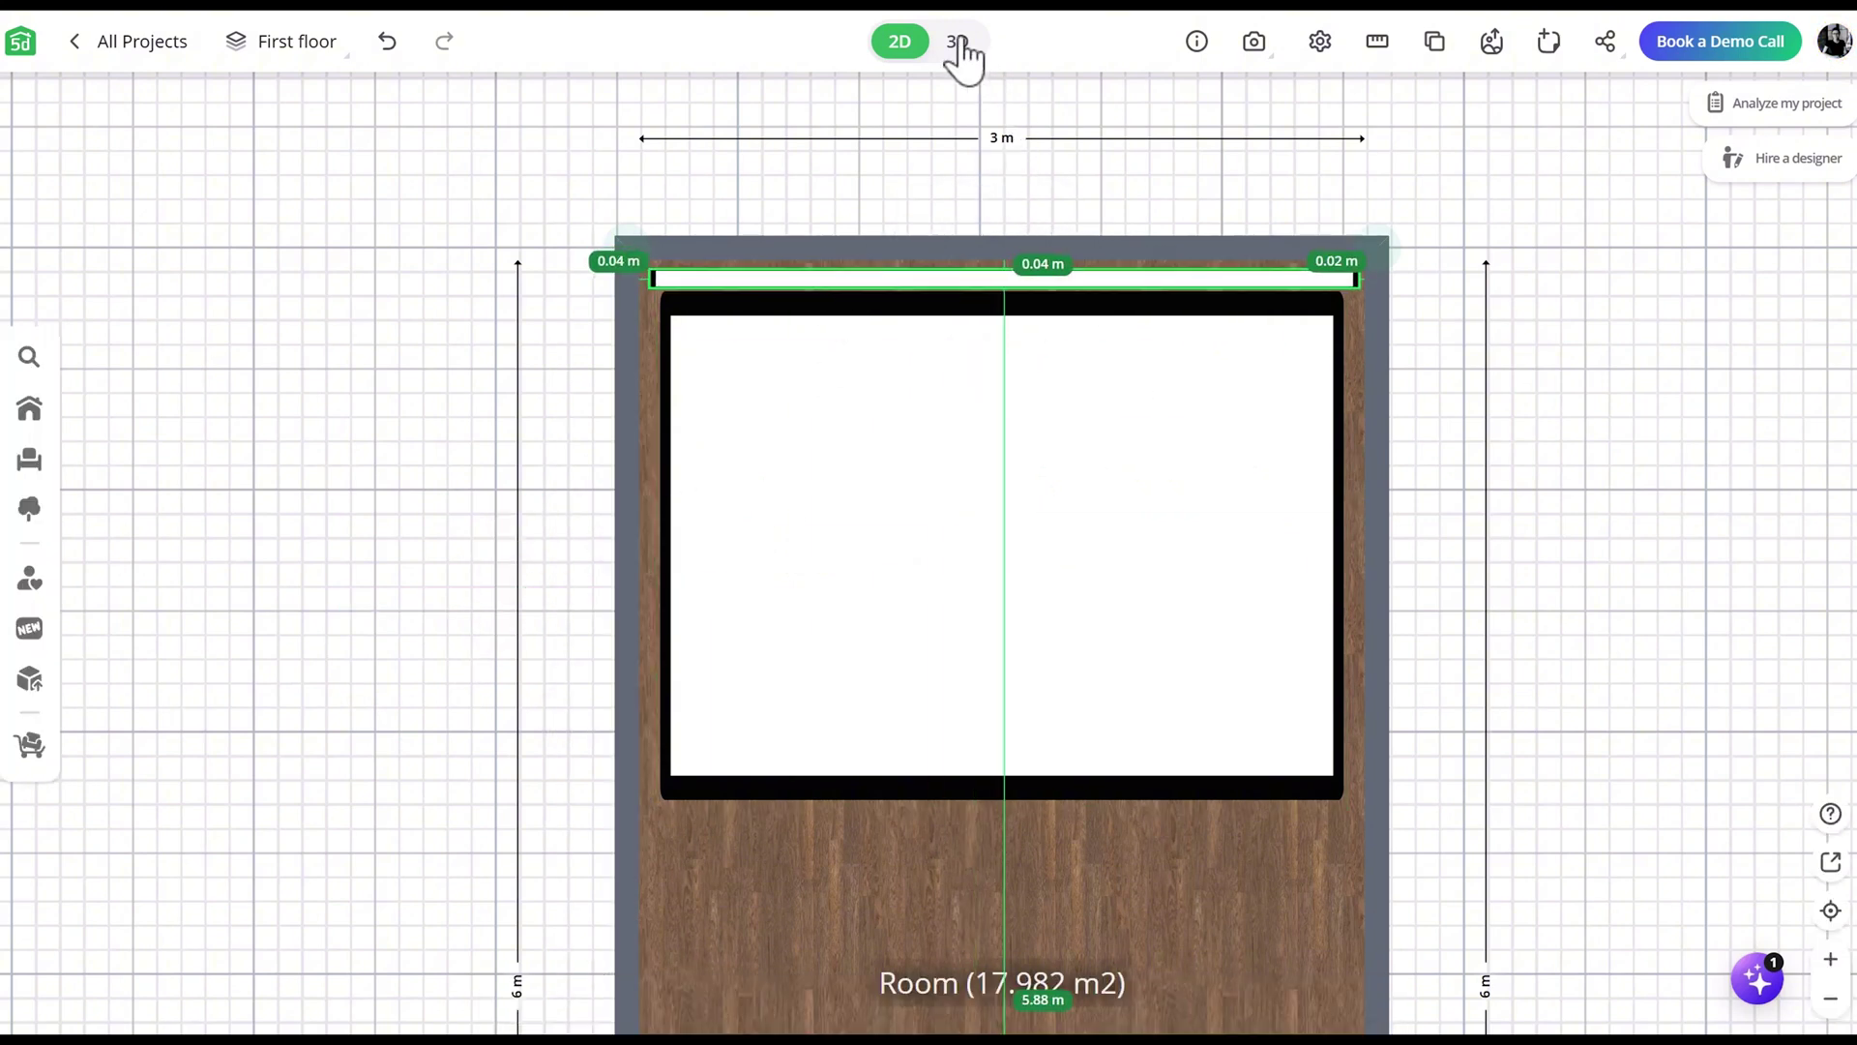
Step: Raise the back-wall strip up to the ceiling edge
click(959, 40)
drag(1107, 483, 971, 513)
click(929, 639)
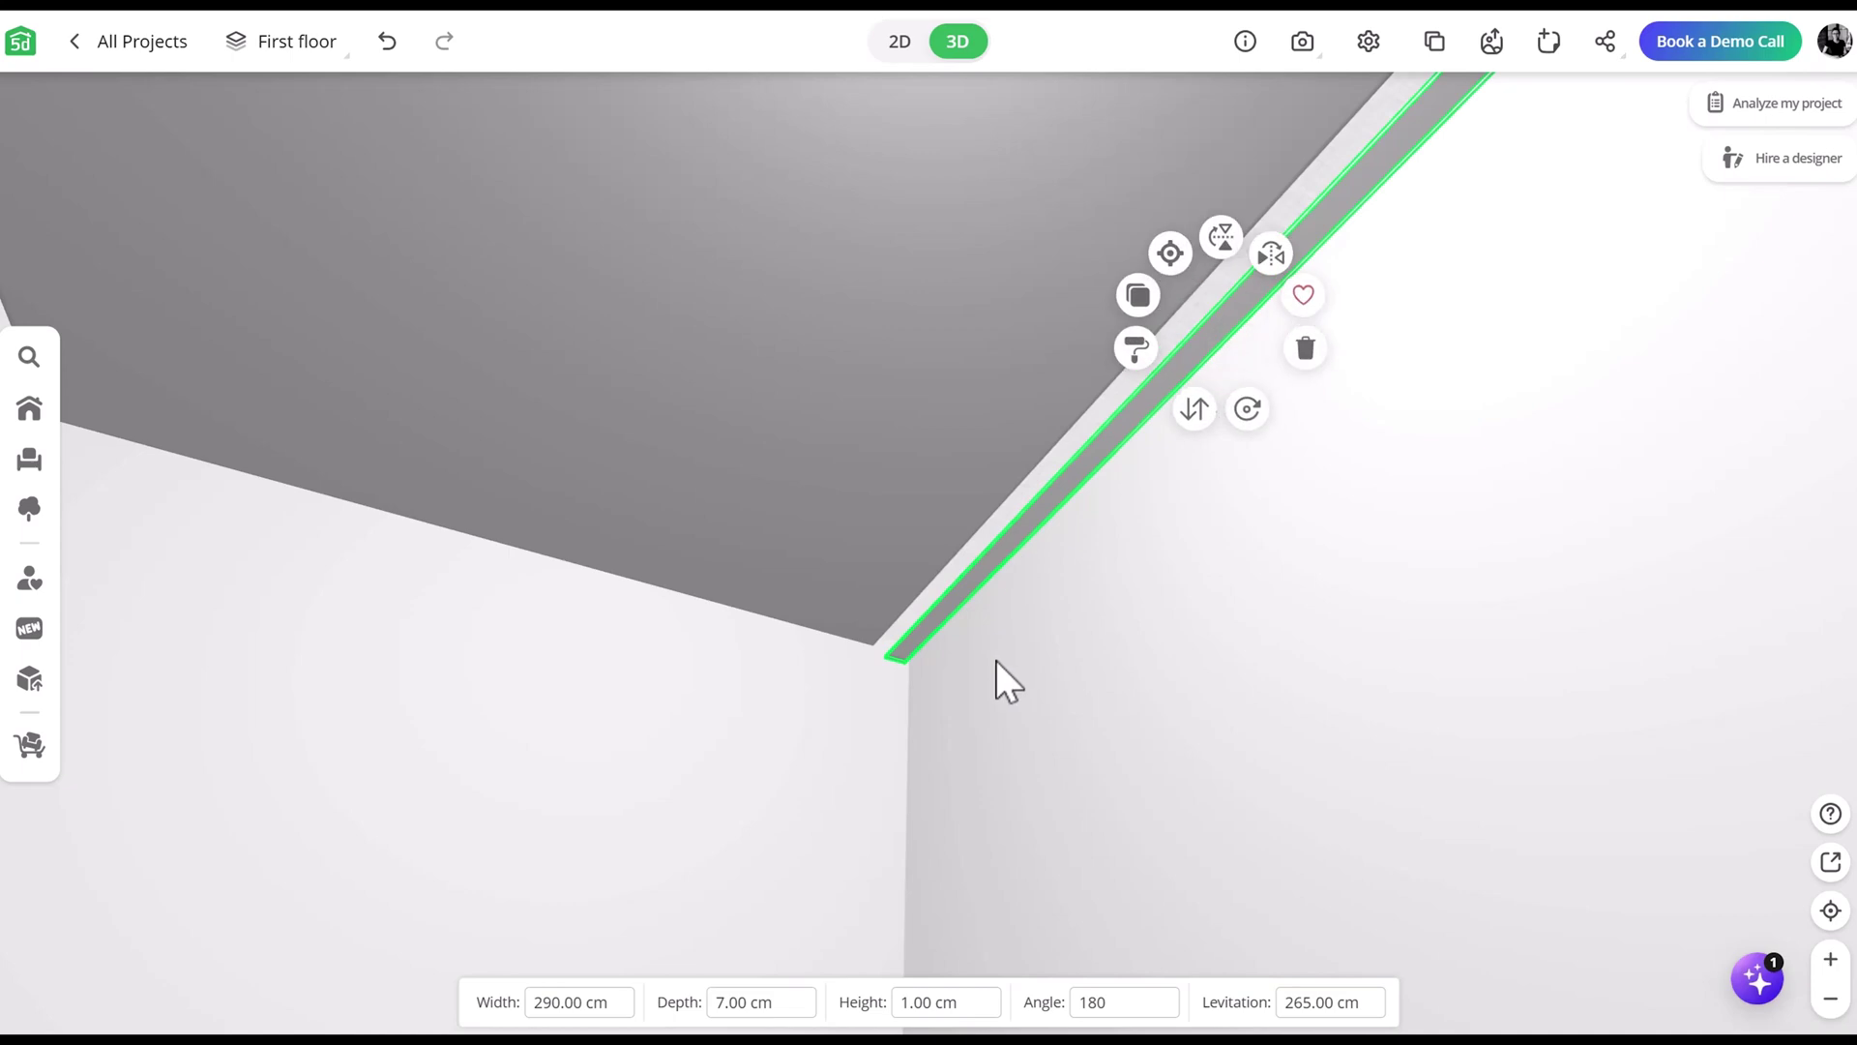
drag(1194, 423, 1195, 415)
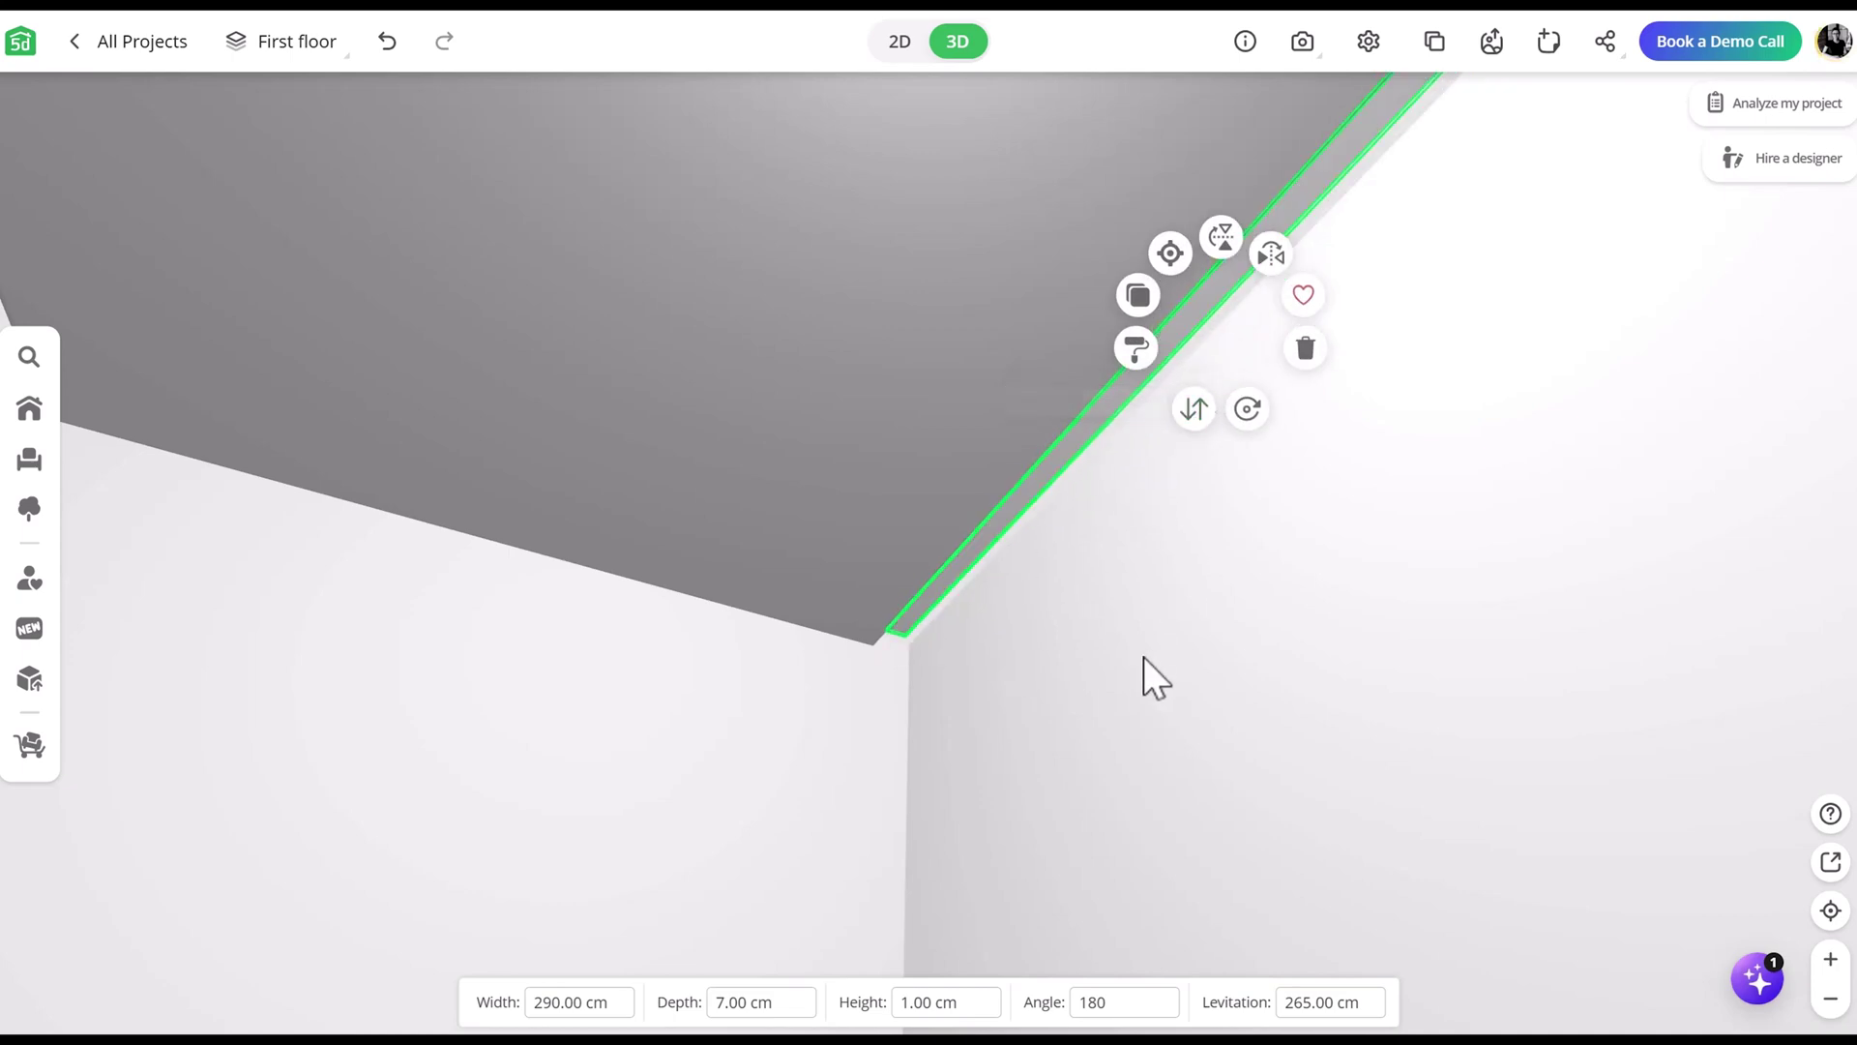
drag(1143, 657, 1002, 698)
Step: Duplicate the strip, rotate it 270°, and place 180 cm copies along the side walls
click(1041, 481)
key(2)
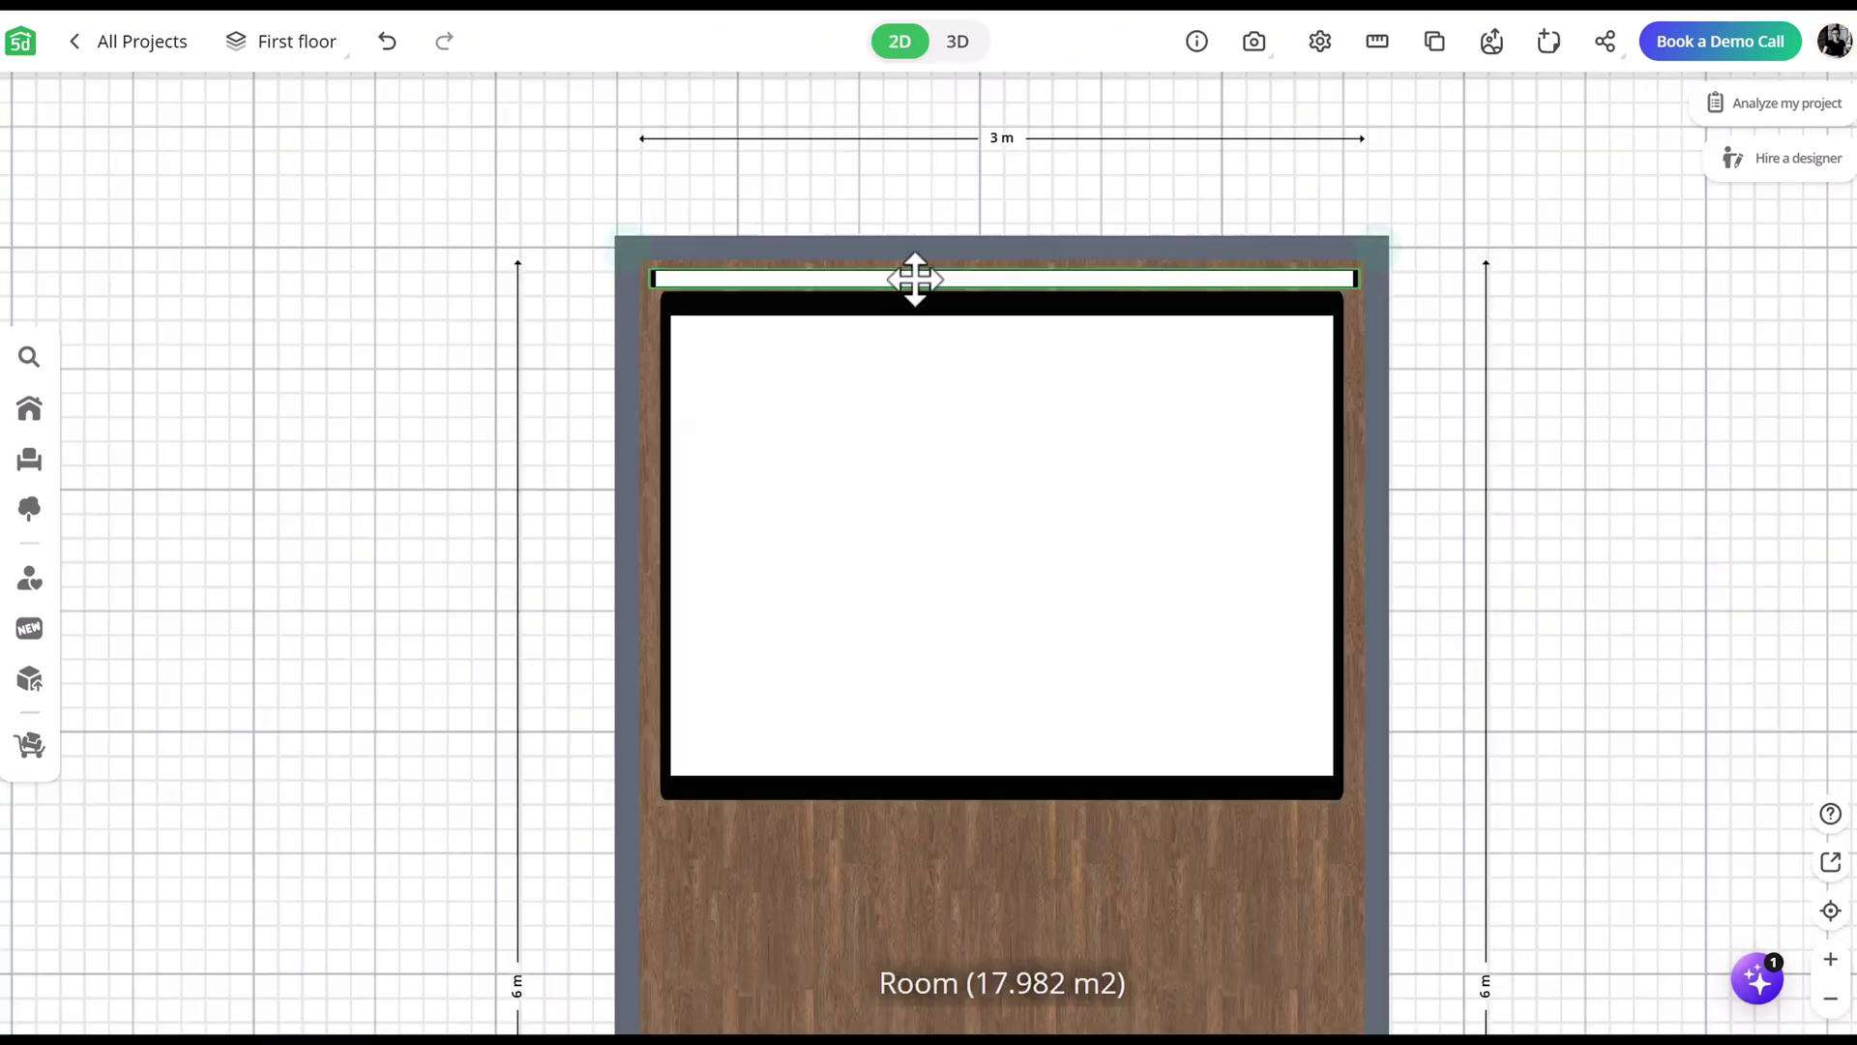
click(914, 281)
mouse_move(915, 280)
mouse_down()
mouse_move(1065, 355)
mouse_move(864, 363)
mouse_up()
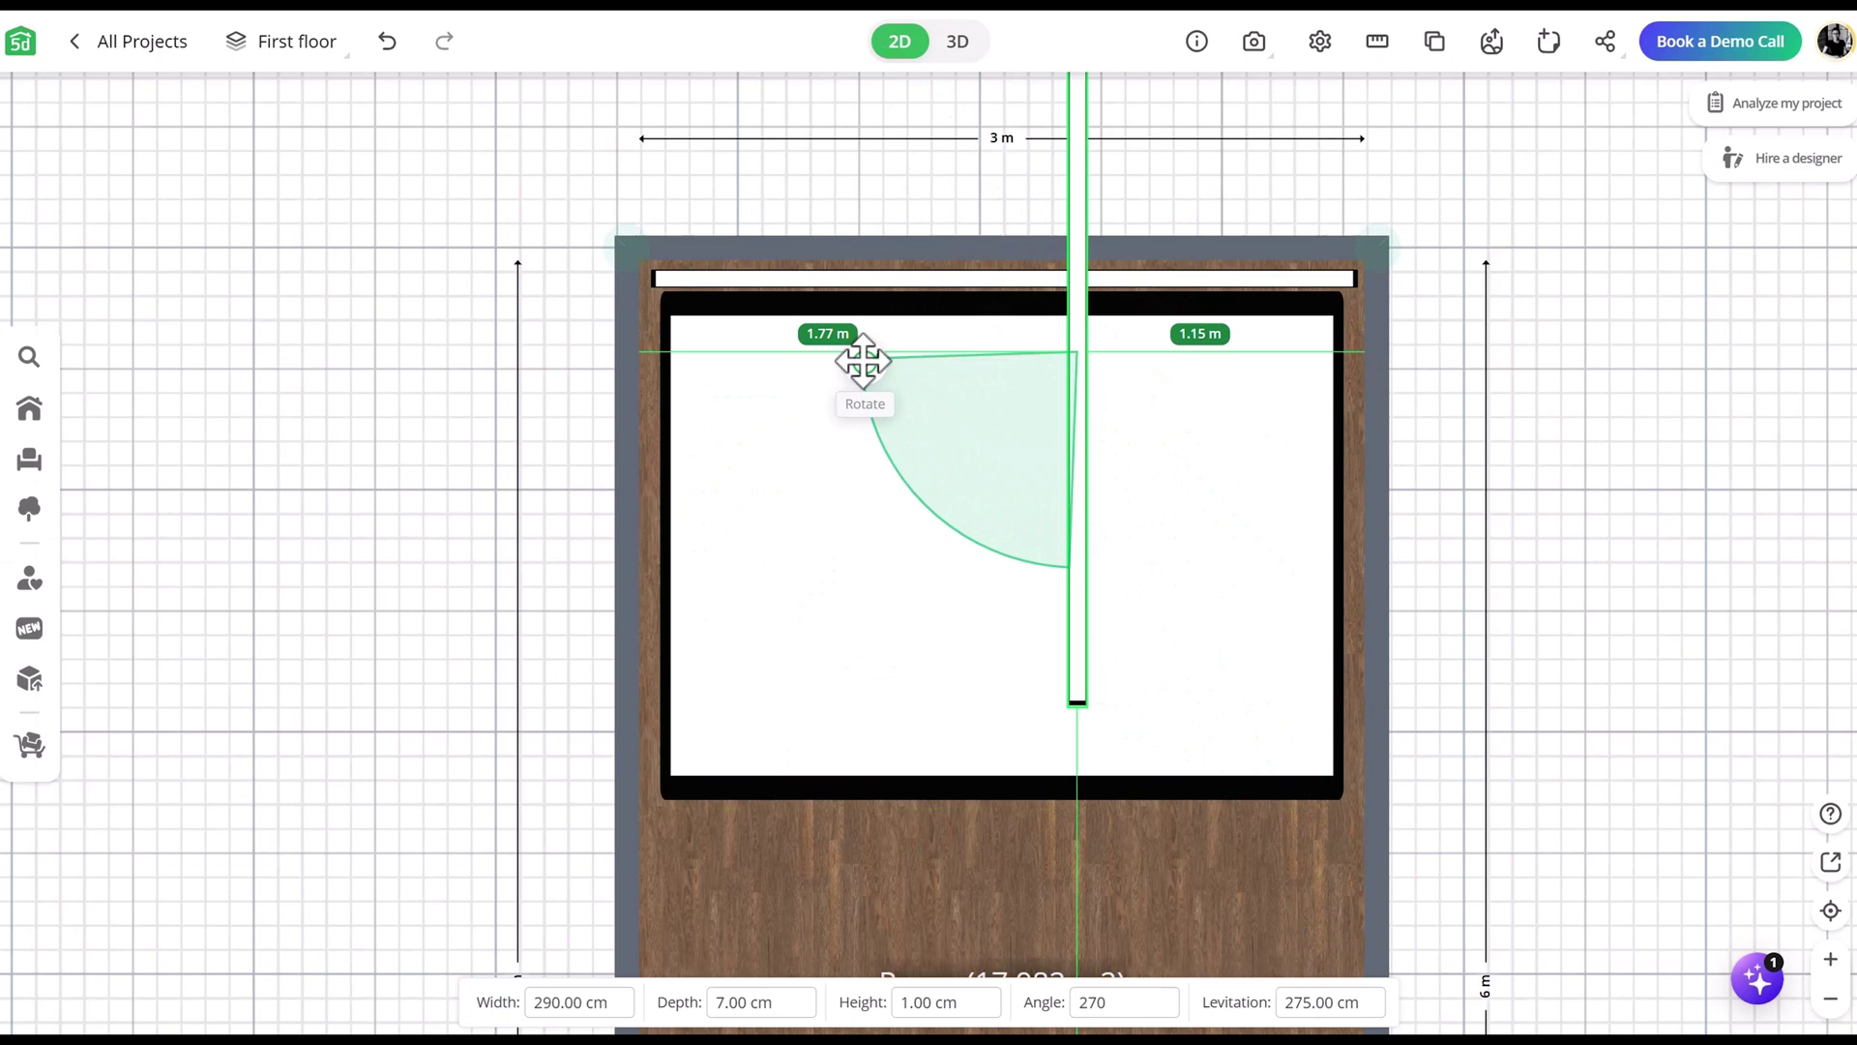
double_click(559, 1001)
mouse_move(1085, 393)
mouse_down()
mouse_move(1356, 537)
mouse_move(666, 506)
mouse_up()
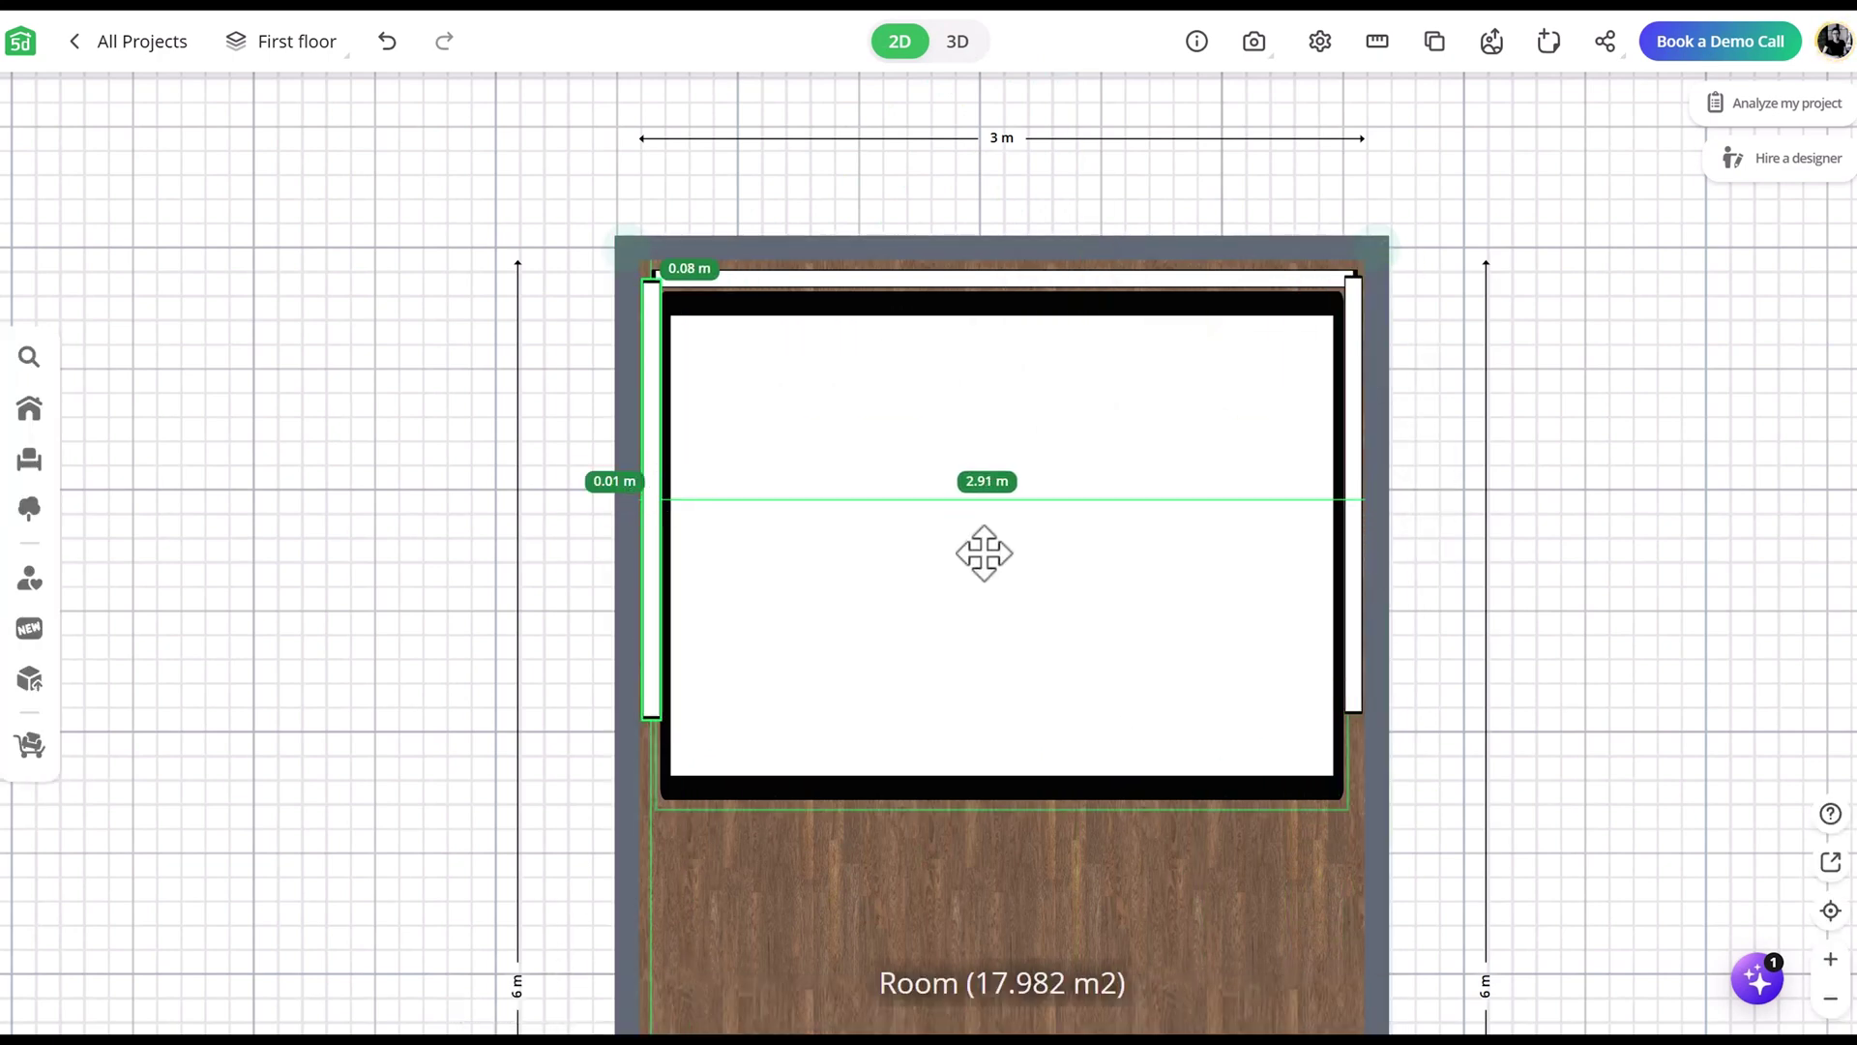
key(Tab)
drag(1056, 745, 1107, 775)
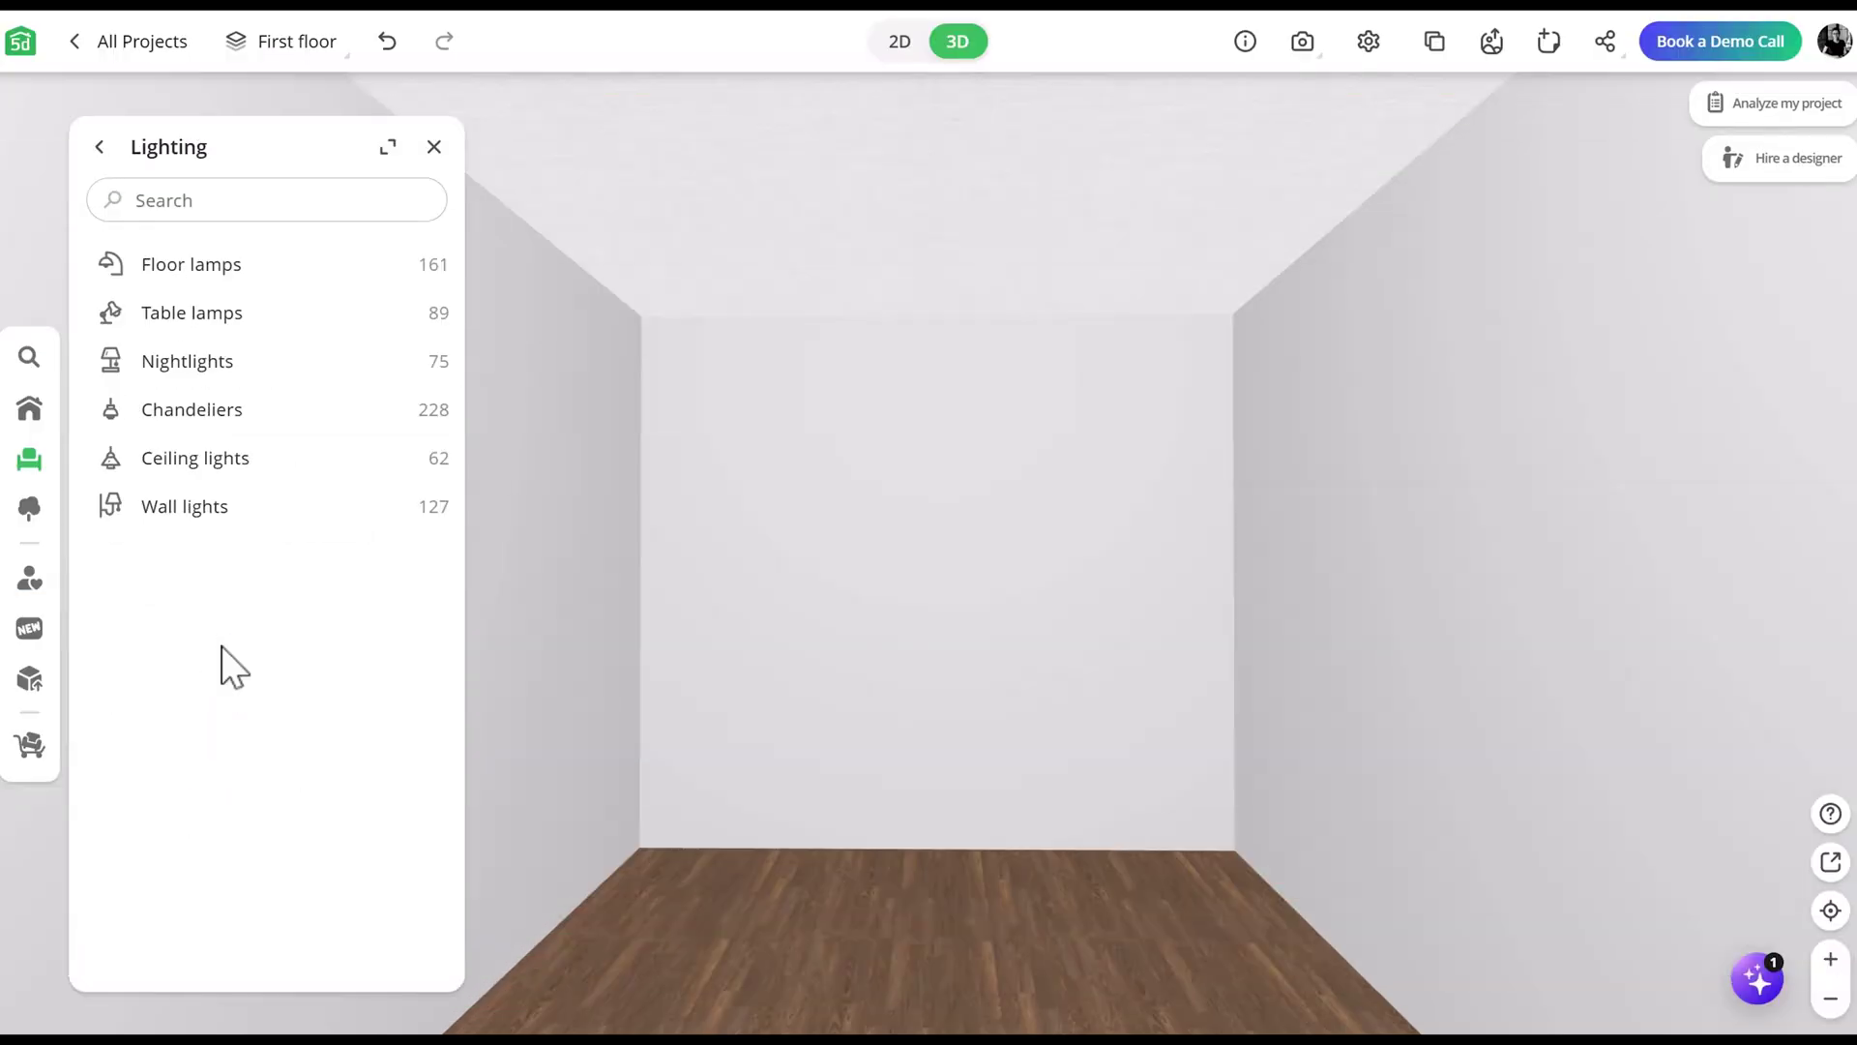
Step: Place a slim floor lamp near the back wall as a vertical beam and set its height
click(188, 264)
scroll(333, 435, down, 5)
scroll(261, 551, down, 5)
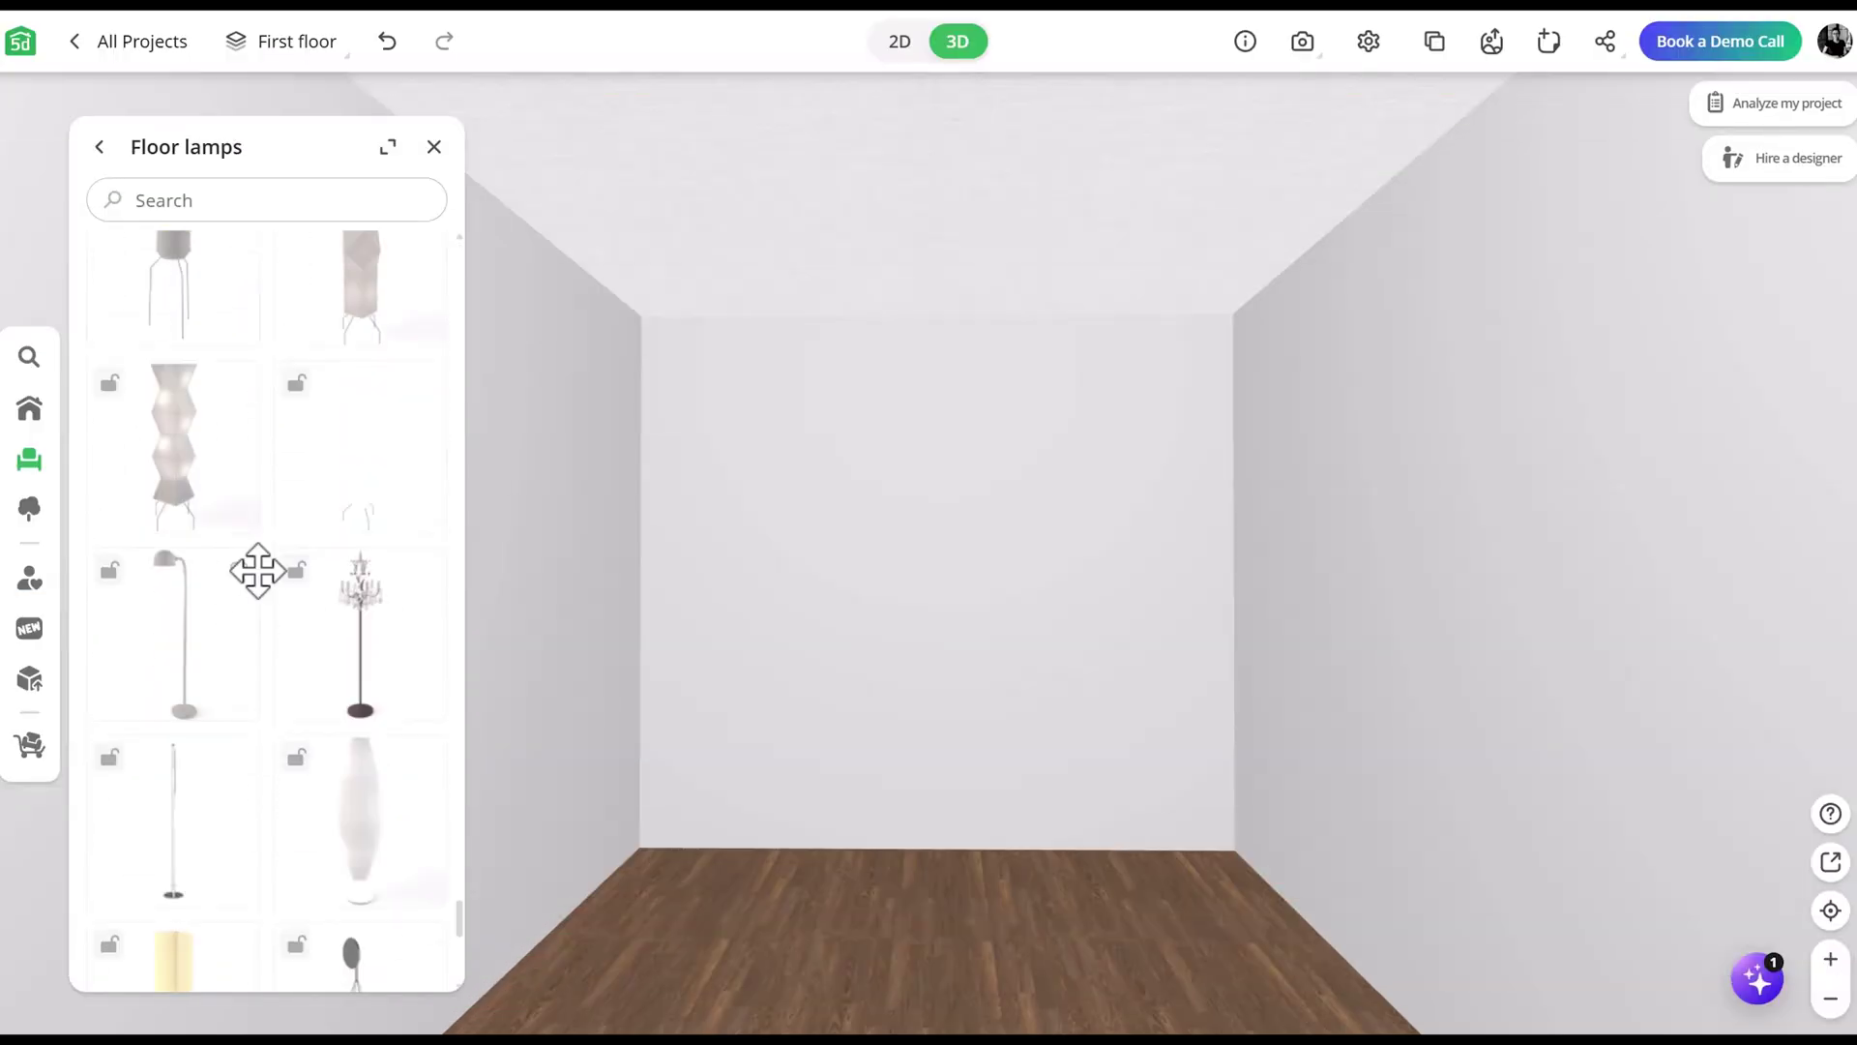
scroll(188, 632, down, 5)
drag(189, 629, 970, 921)
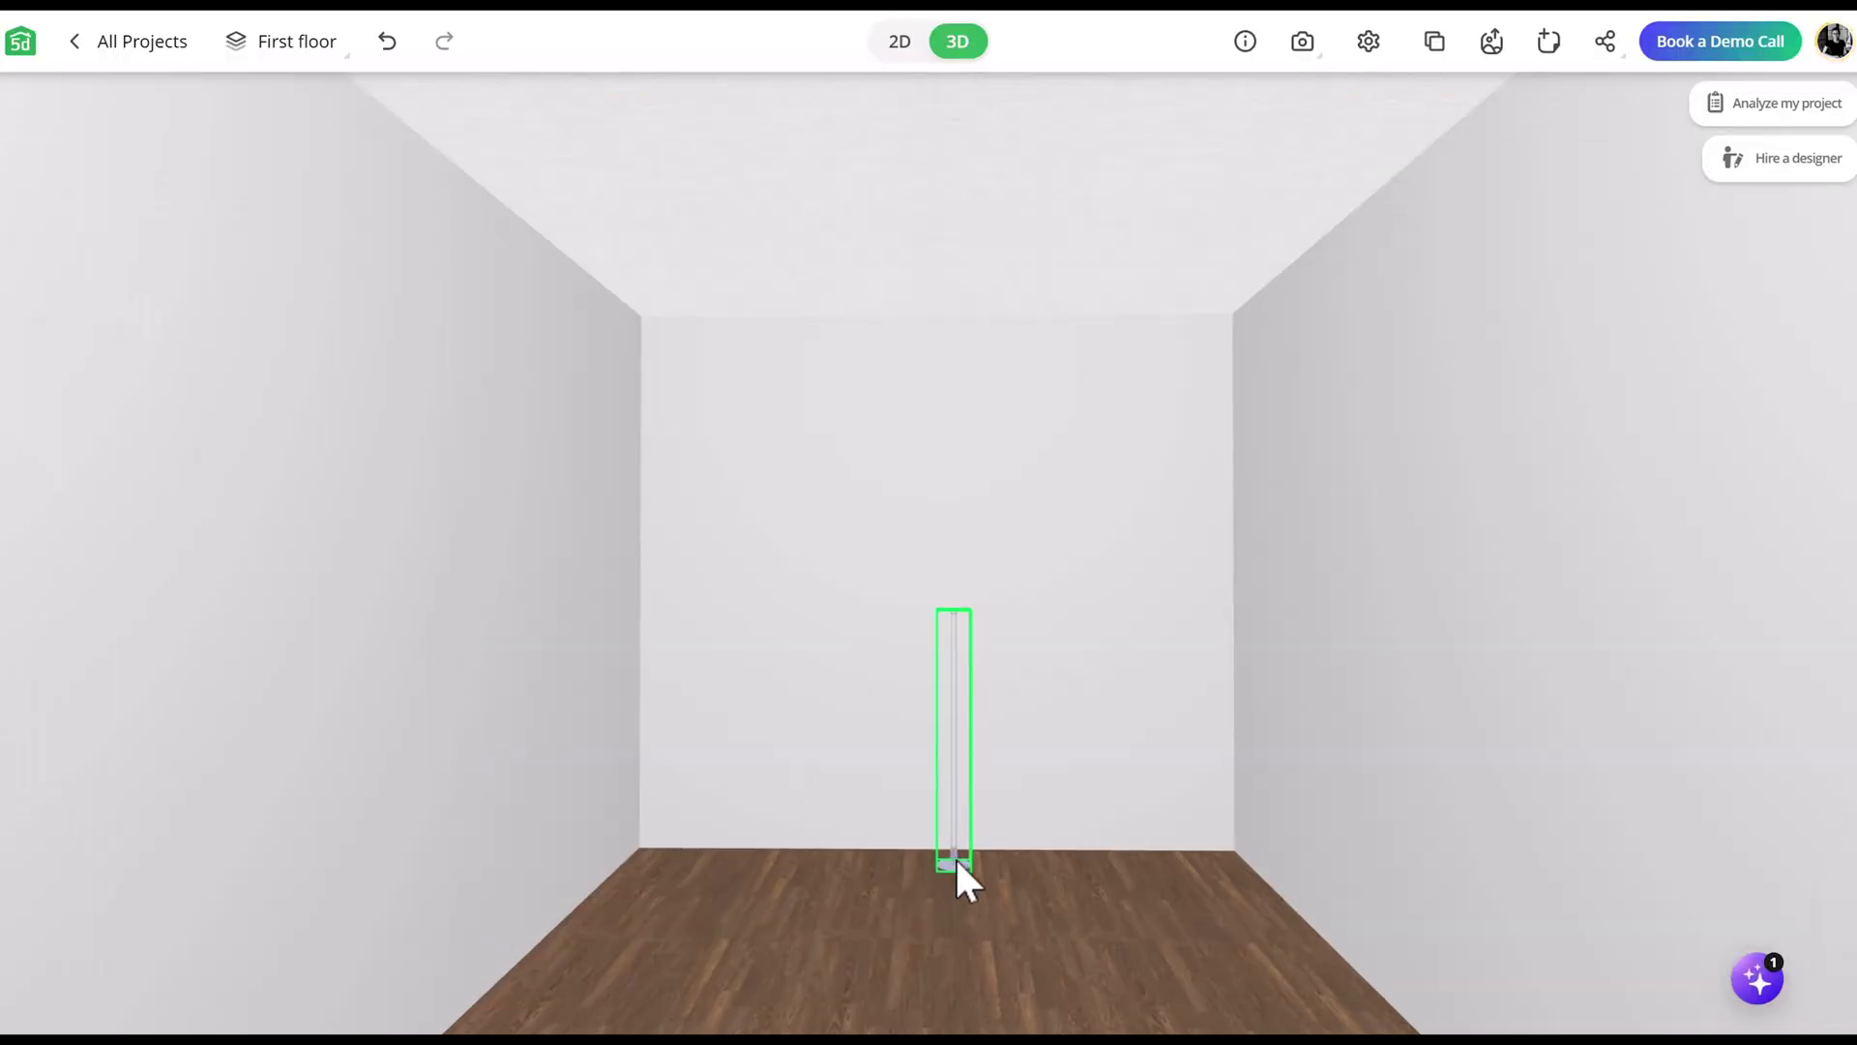
click(964, 882)
double_click(928, 1001)
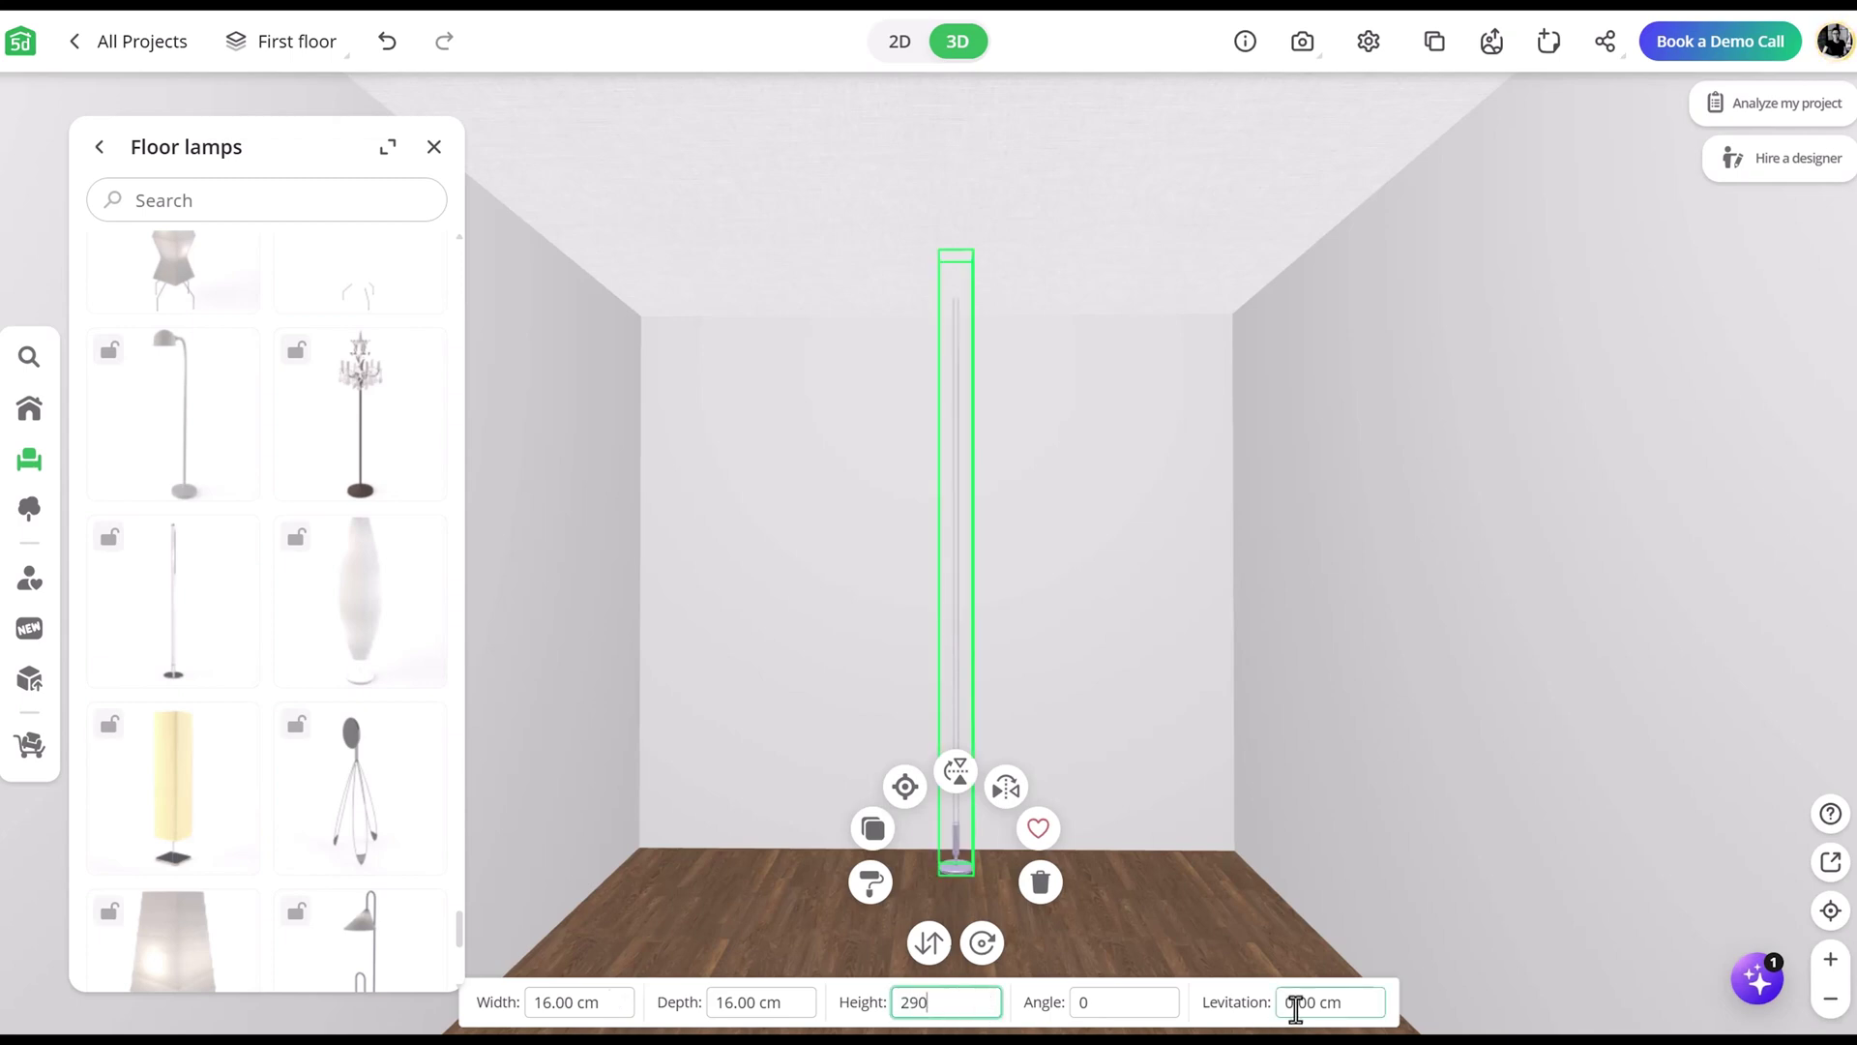
key(Return)
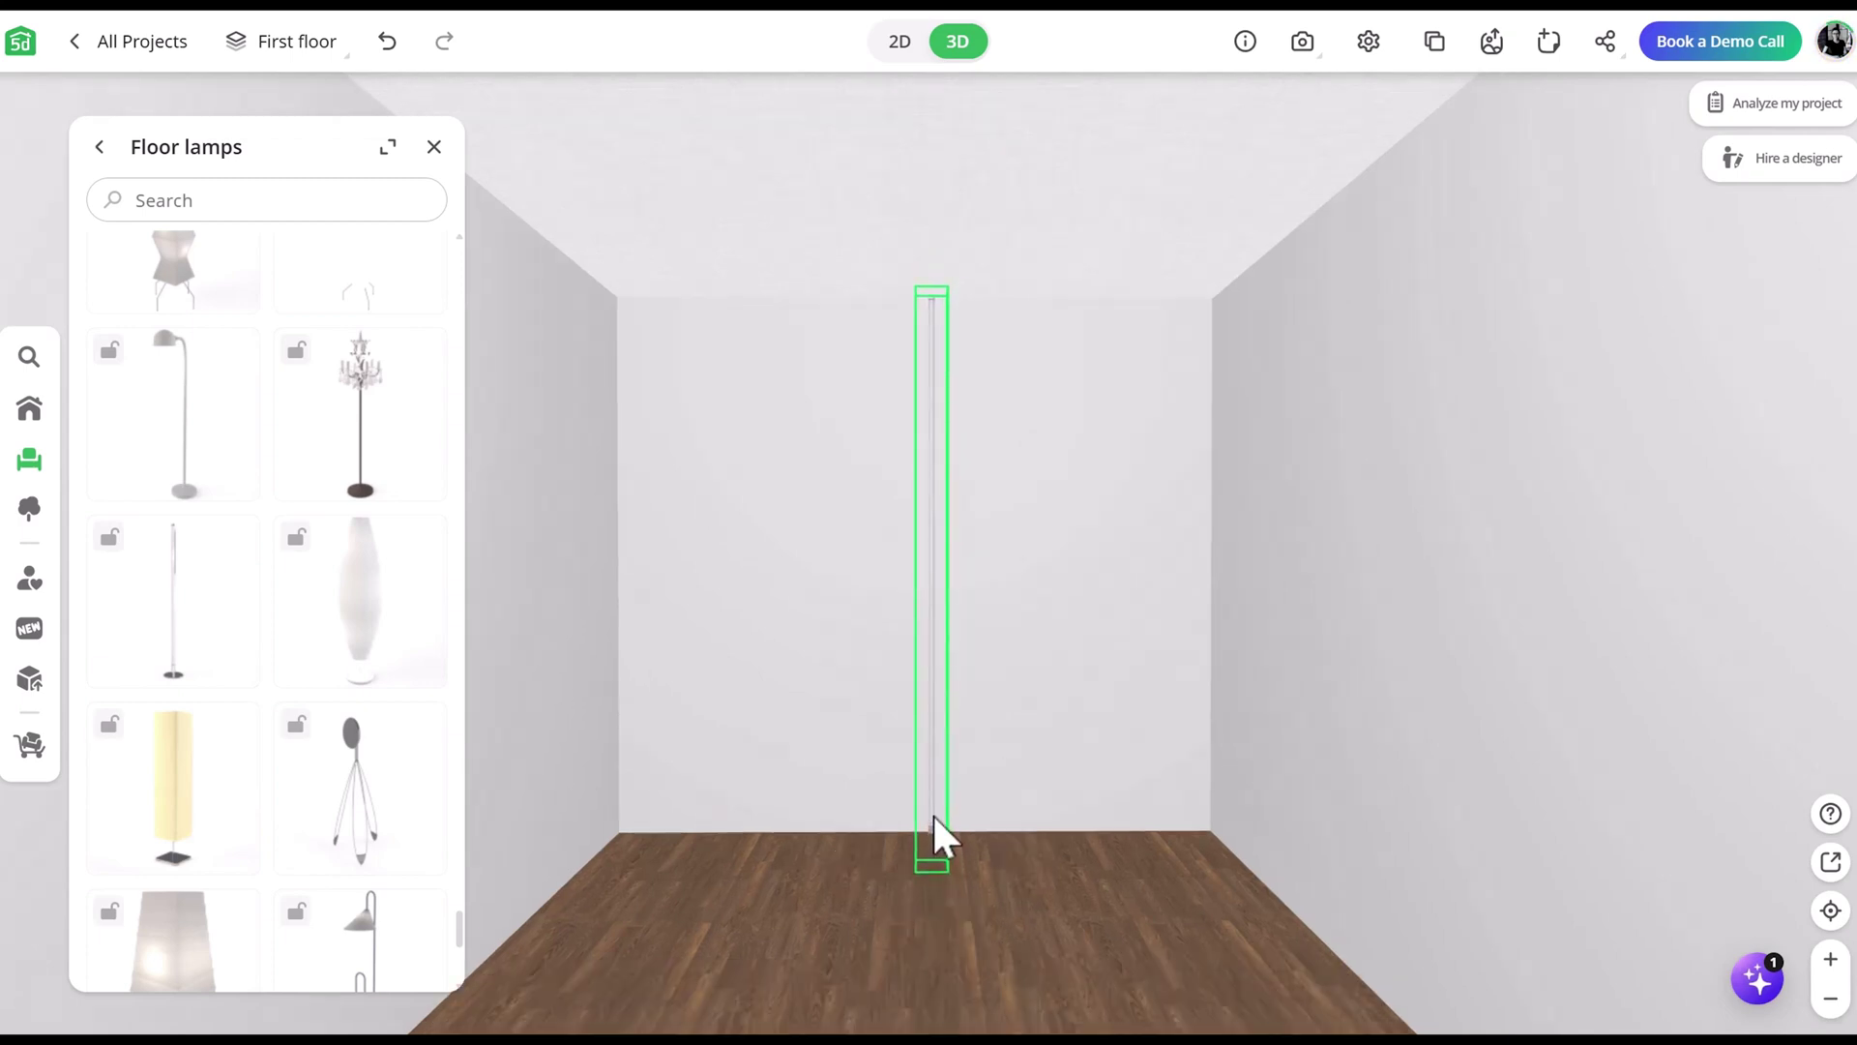
Step: Add a second beam near the left end of the back wall
click(899, 41)
click(897, 345)
drag(898, 343, 456, 349)
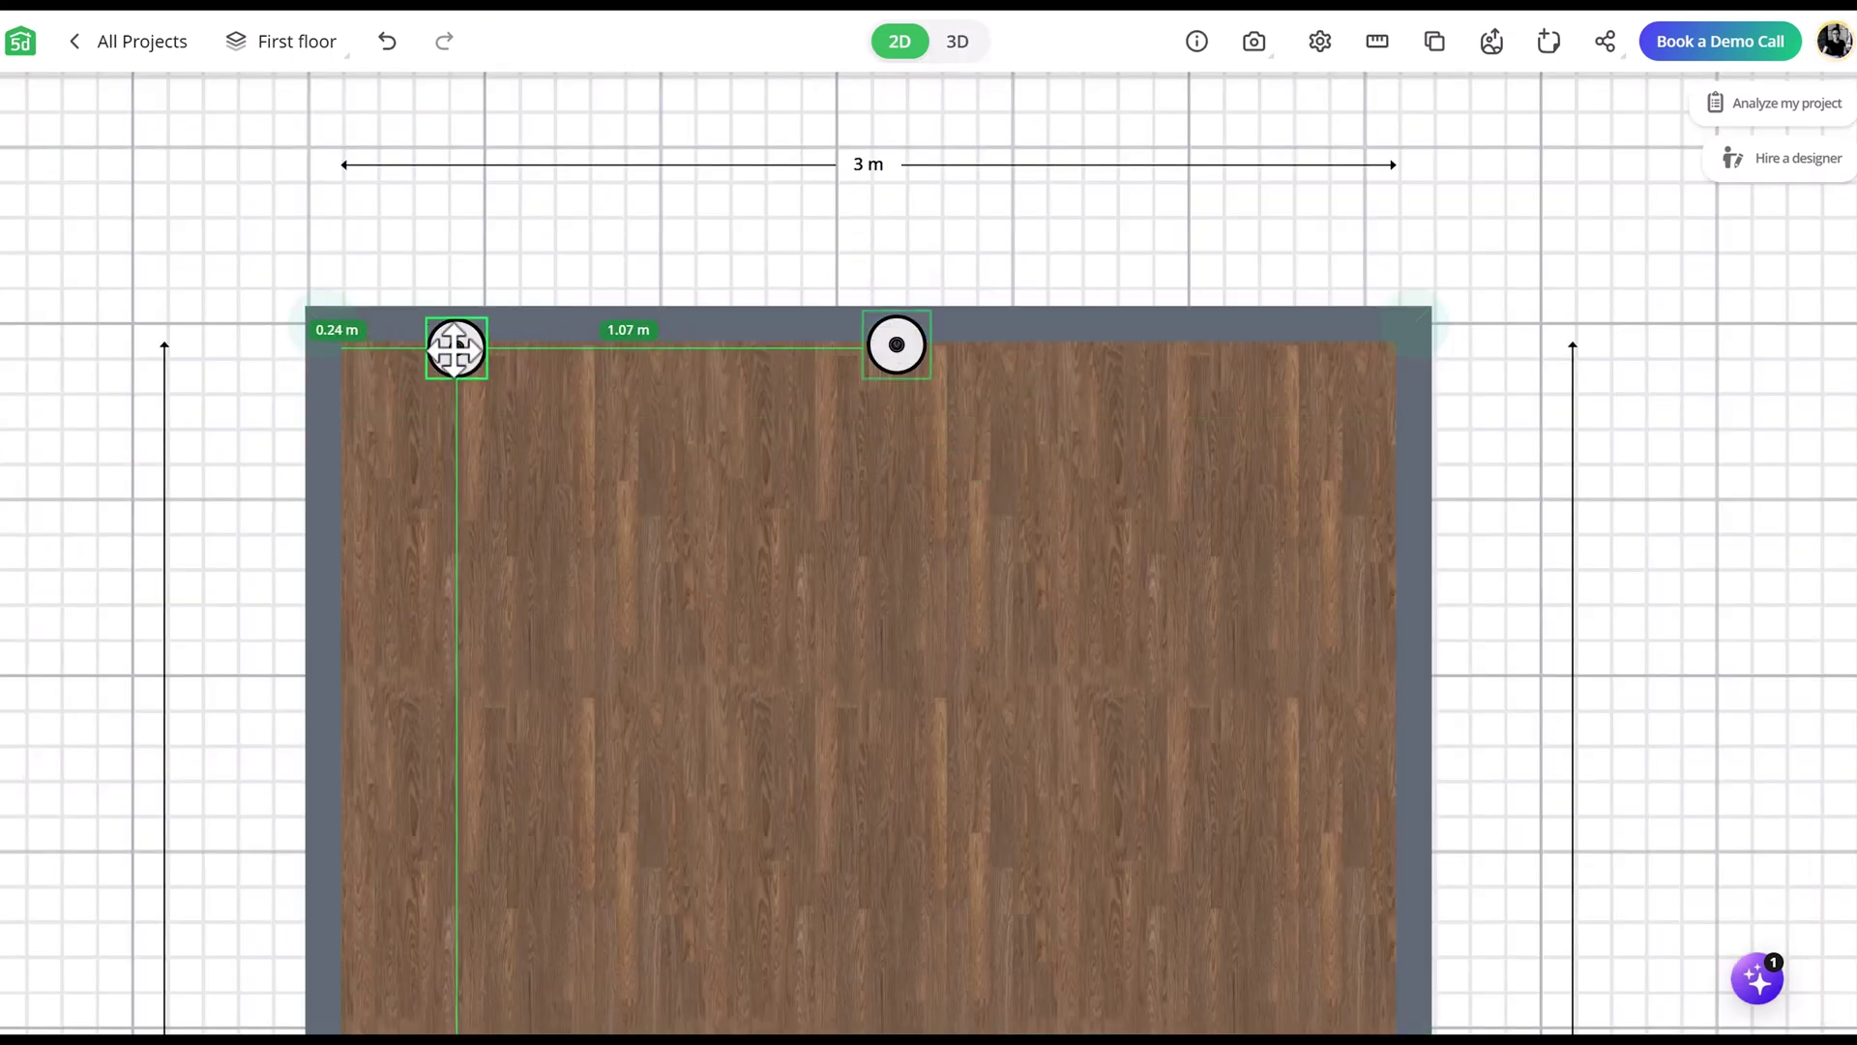
click(958, 43)
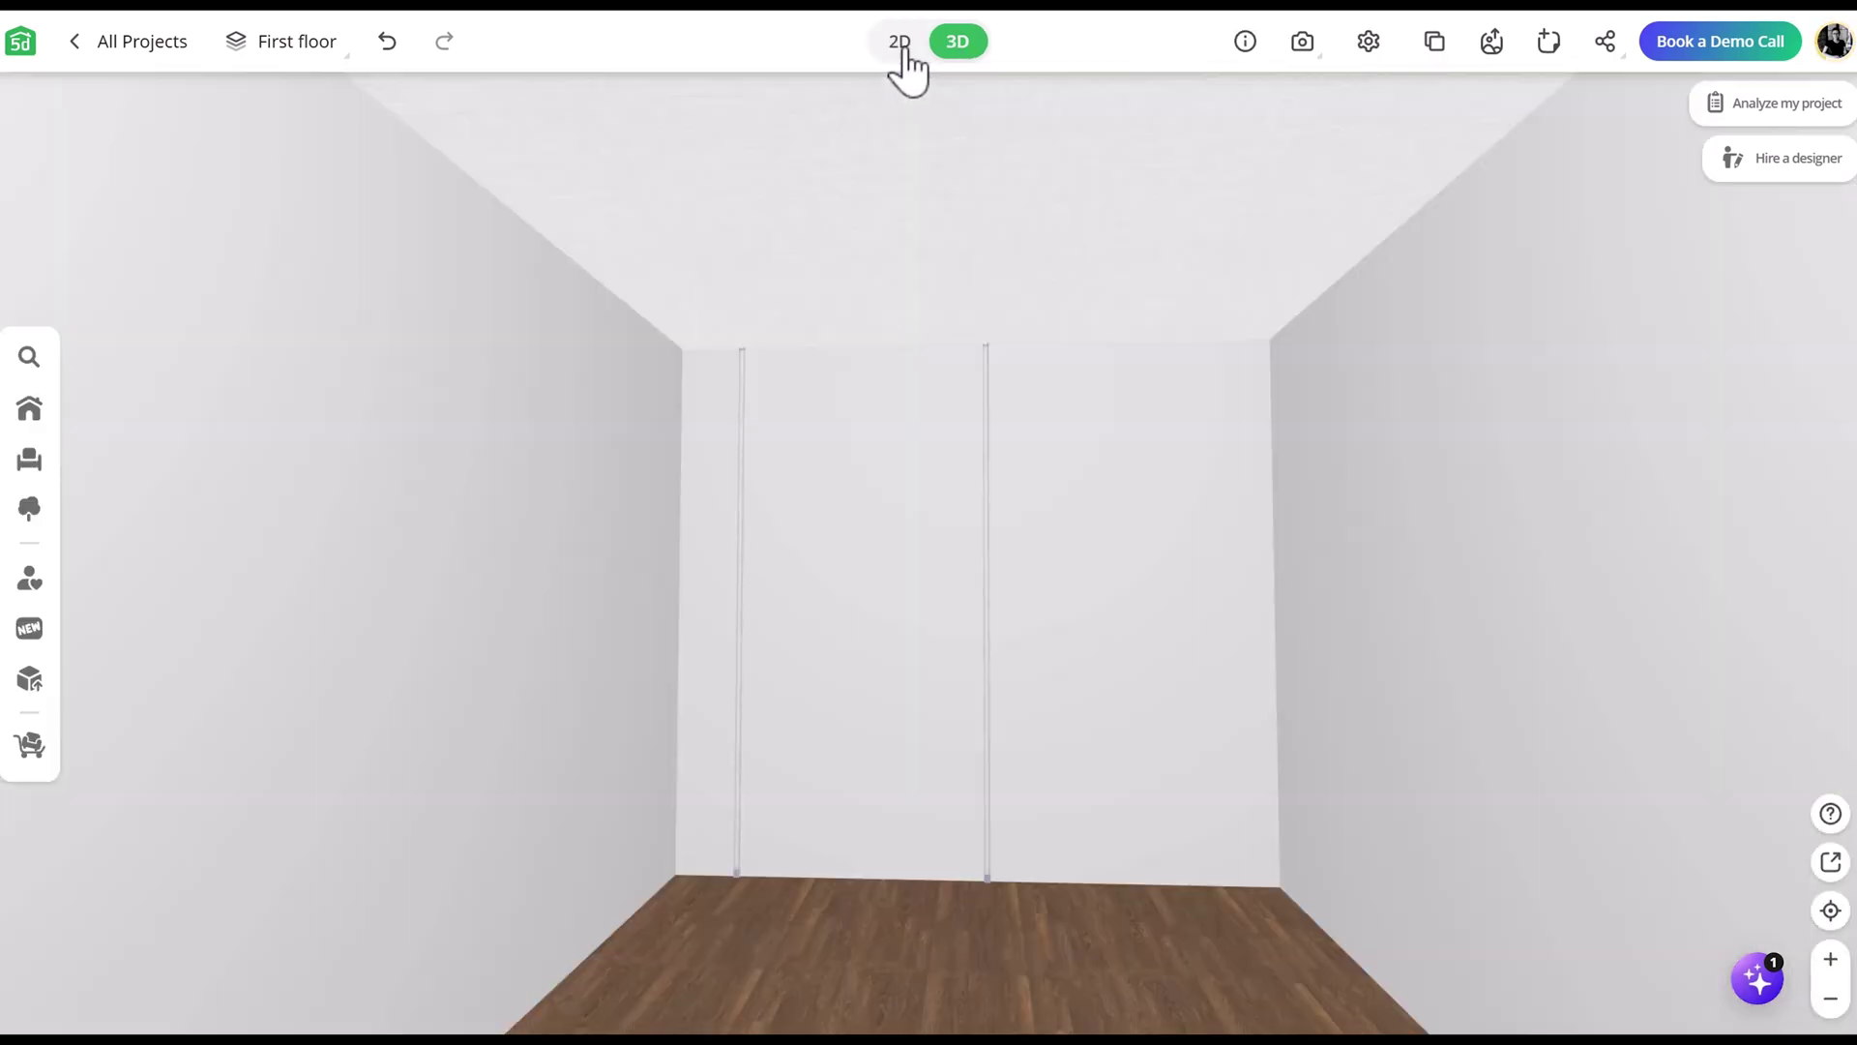
click(900, 41)
Step: Add beams on the left and right walls and view all five in 3D
click(487, 344)
mouse_move(487, 343)
mouse_down()
mouse_move(420, 682)
mouse_move(410, 656)
mouse_up()
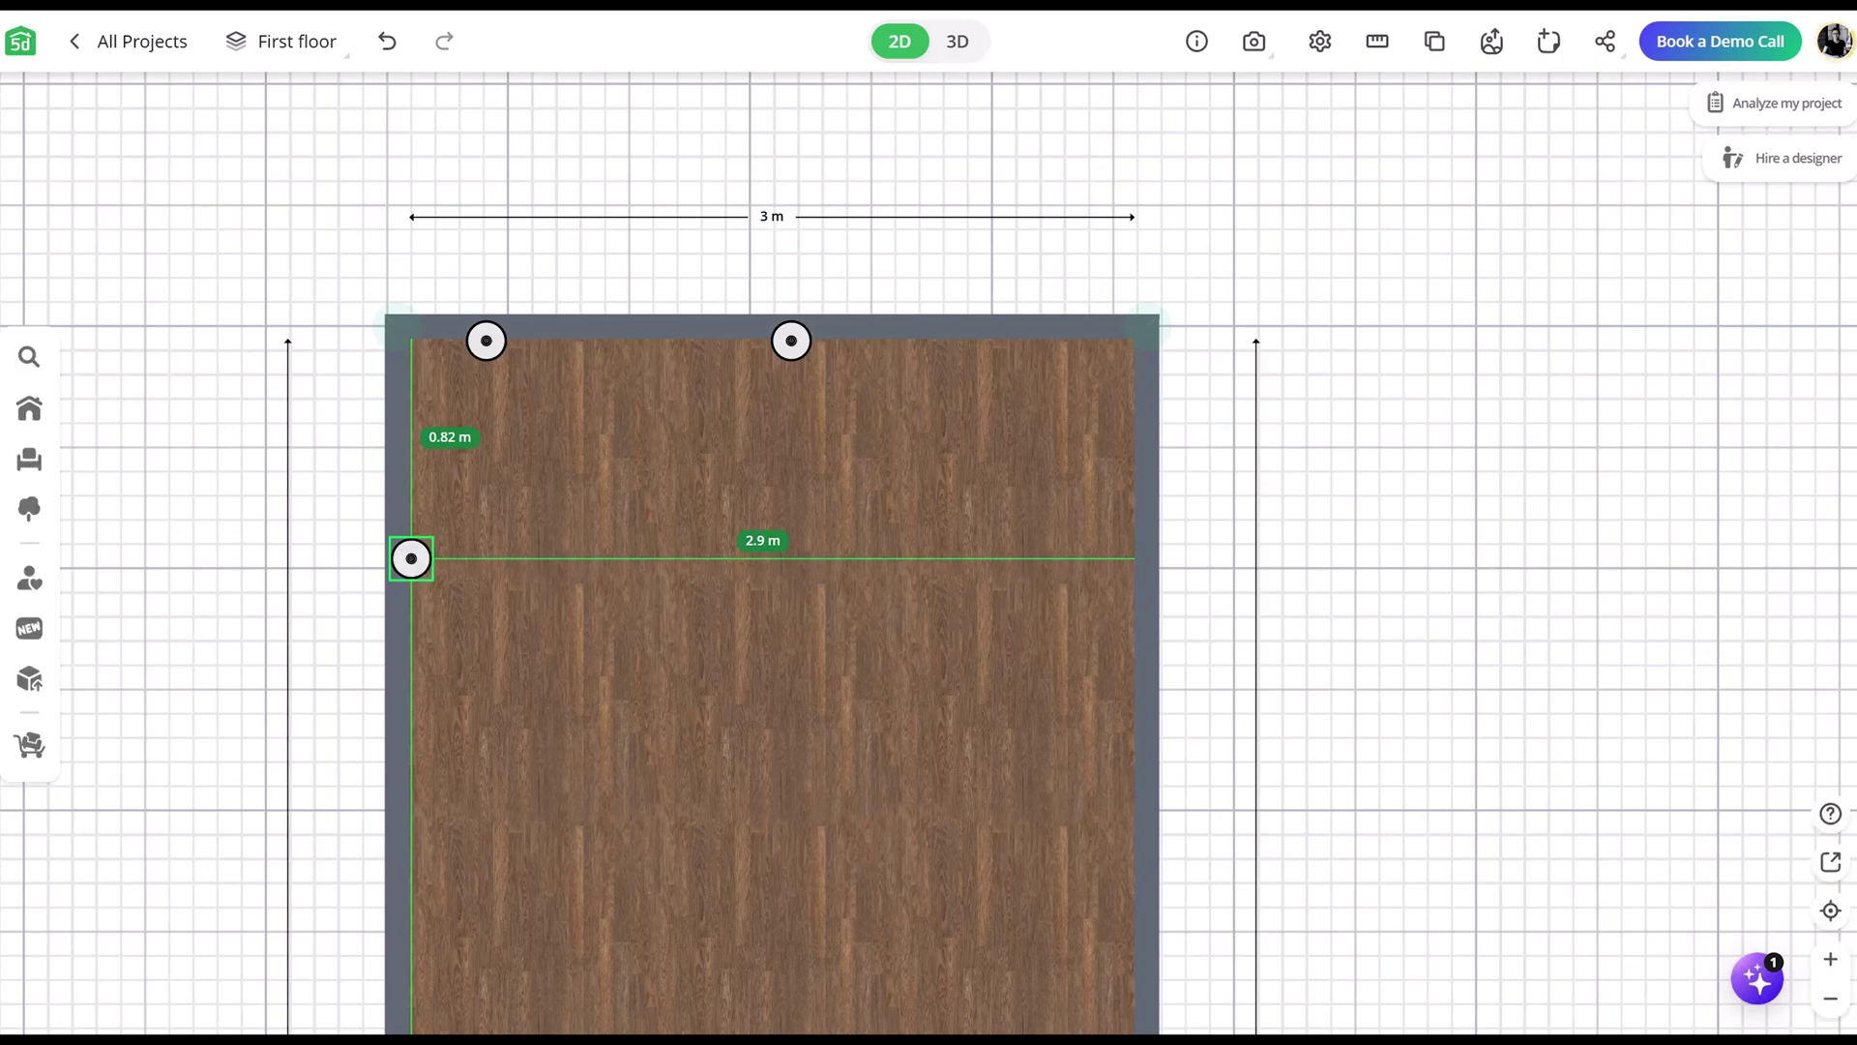
click(959, 40)
click(901, 41)
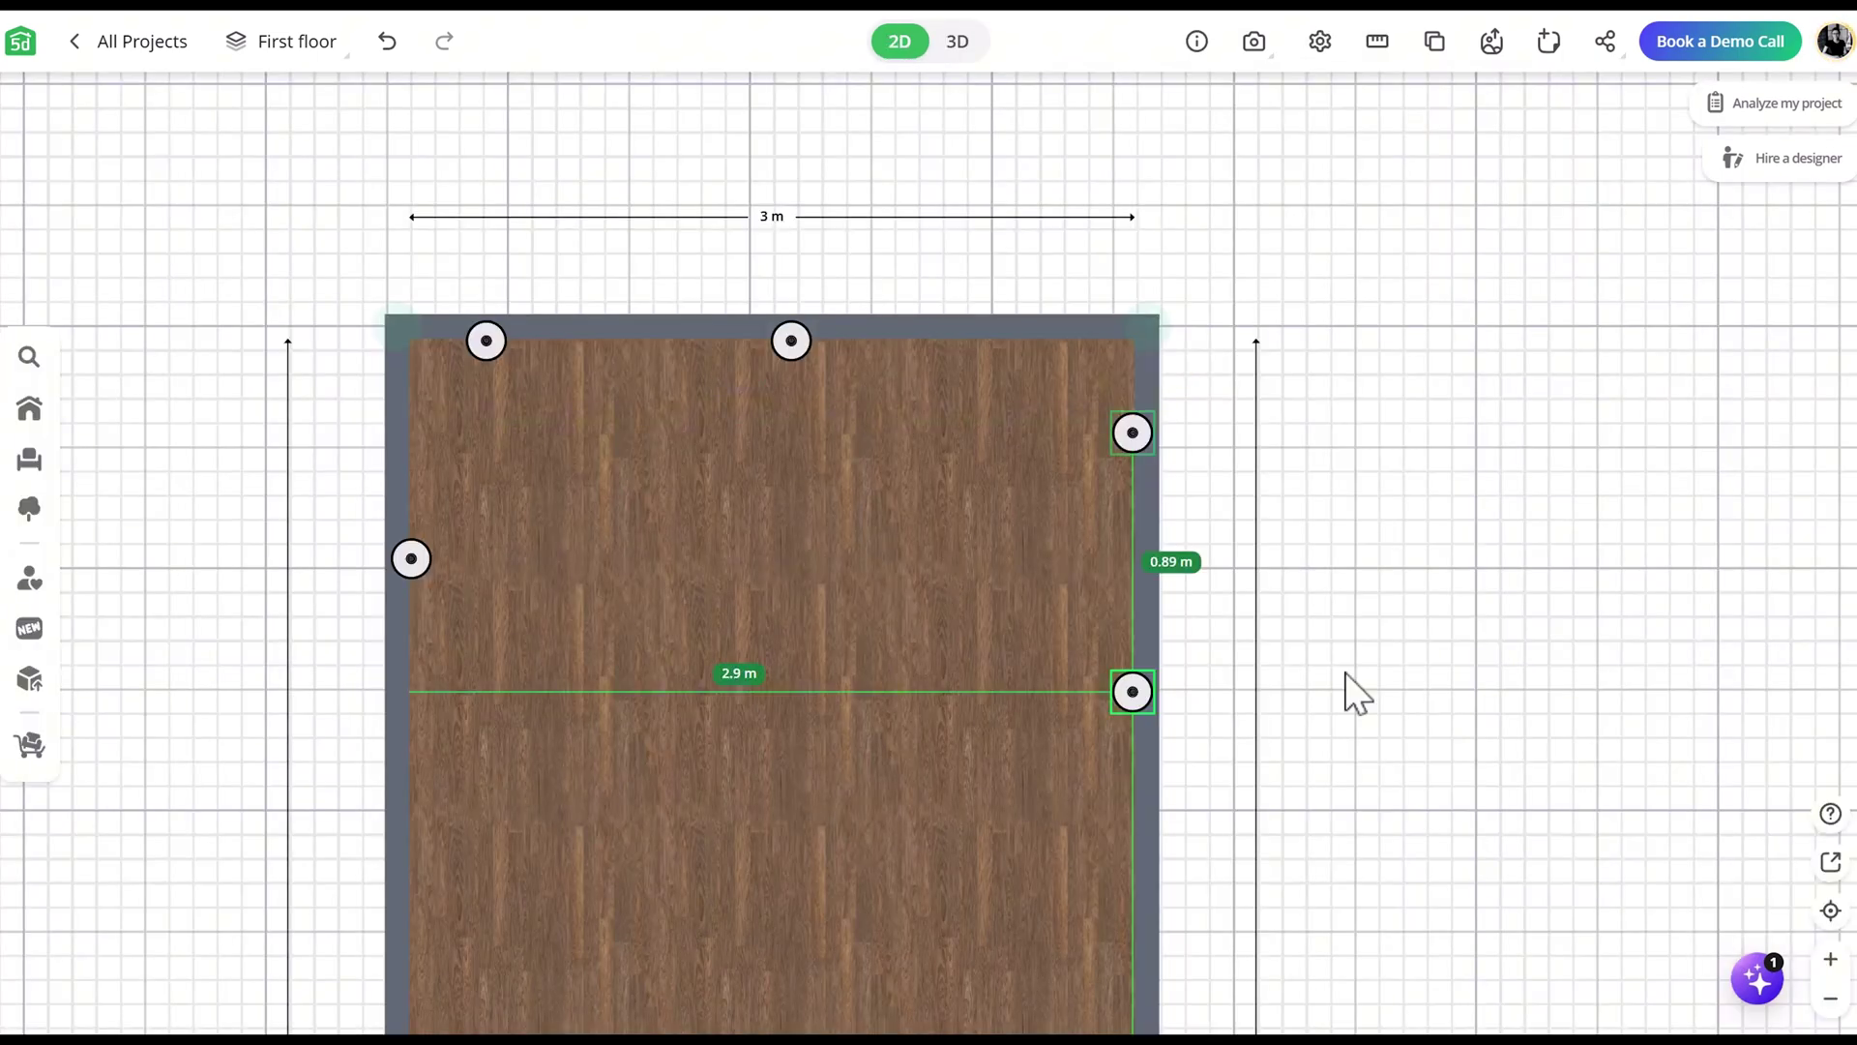
click(958, 41)
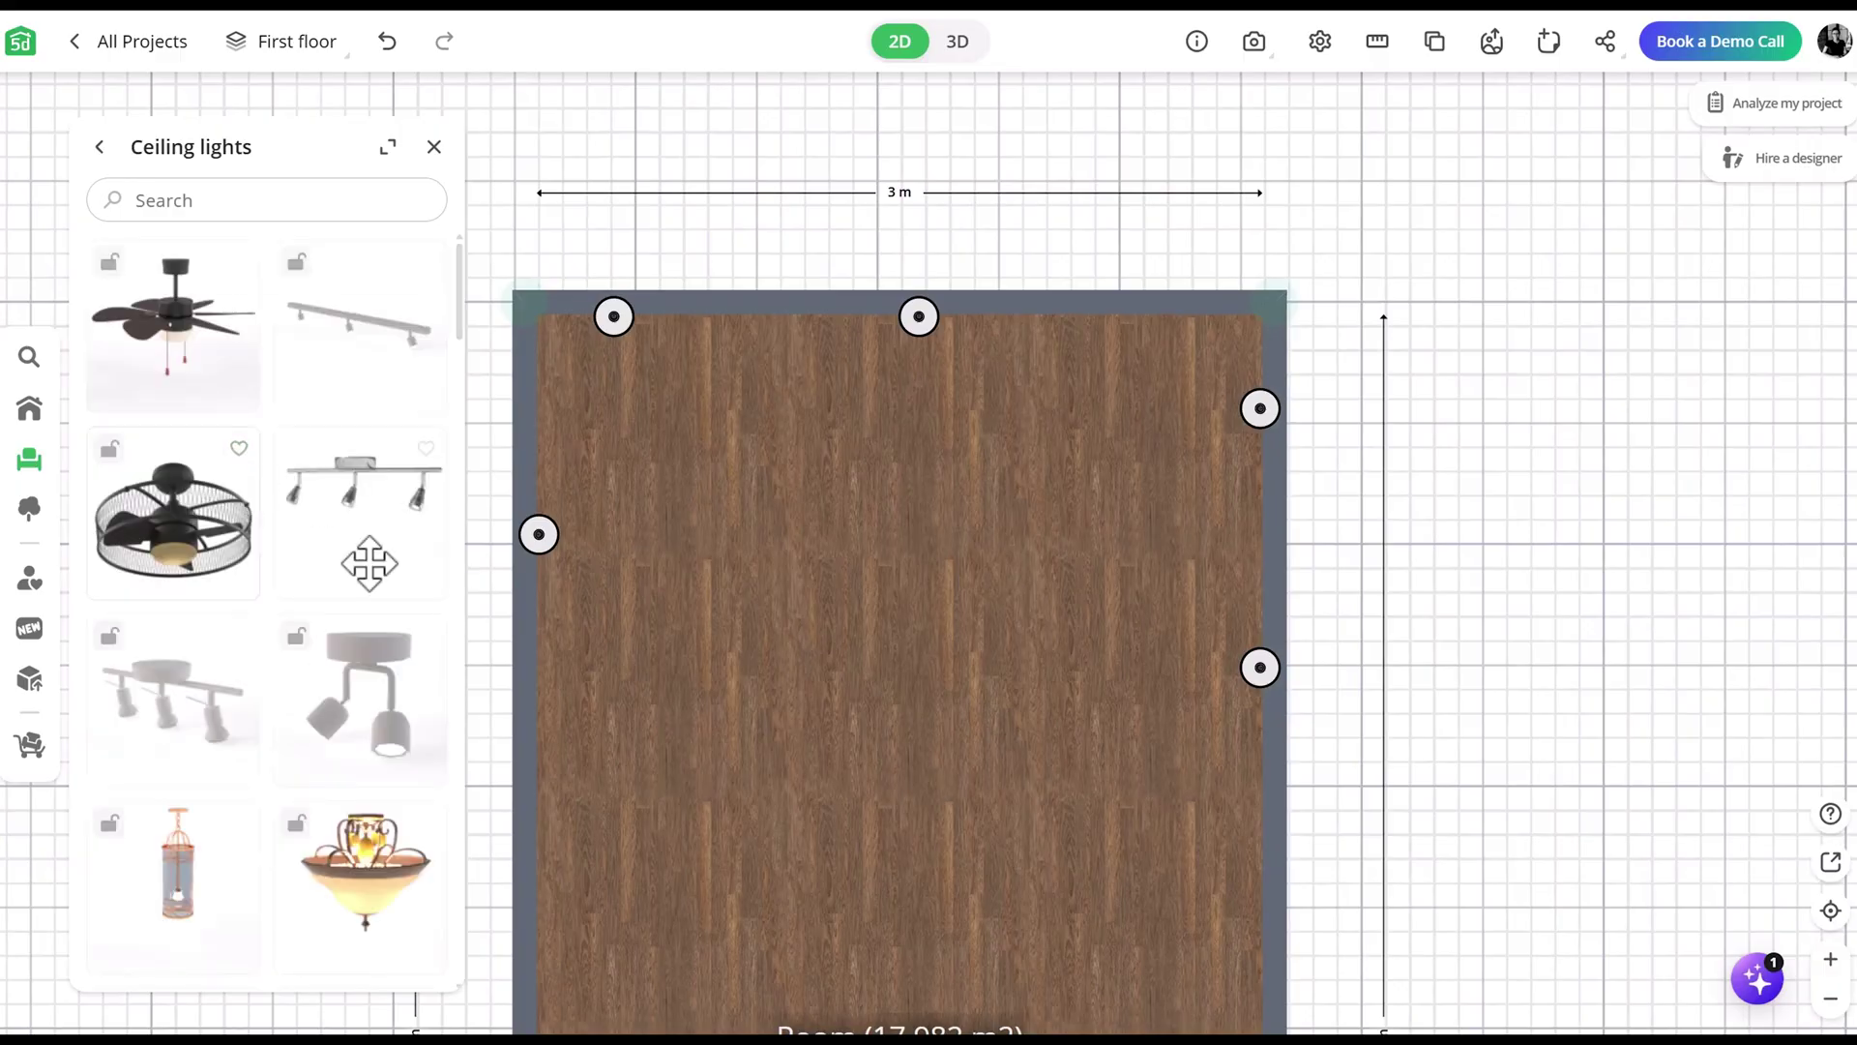
scroll(262, 580, down, 5)
Step: Place a 200 × 5 cm ceiling strip running diagonally toward the back wall
drag(362, 567, 806, 556)
double_click(555, 1002)
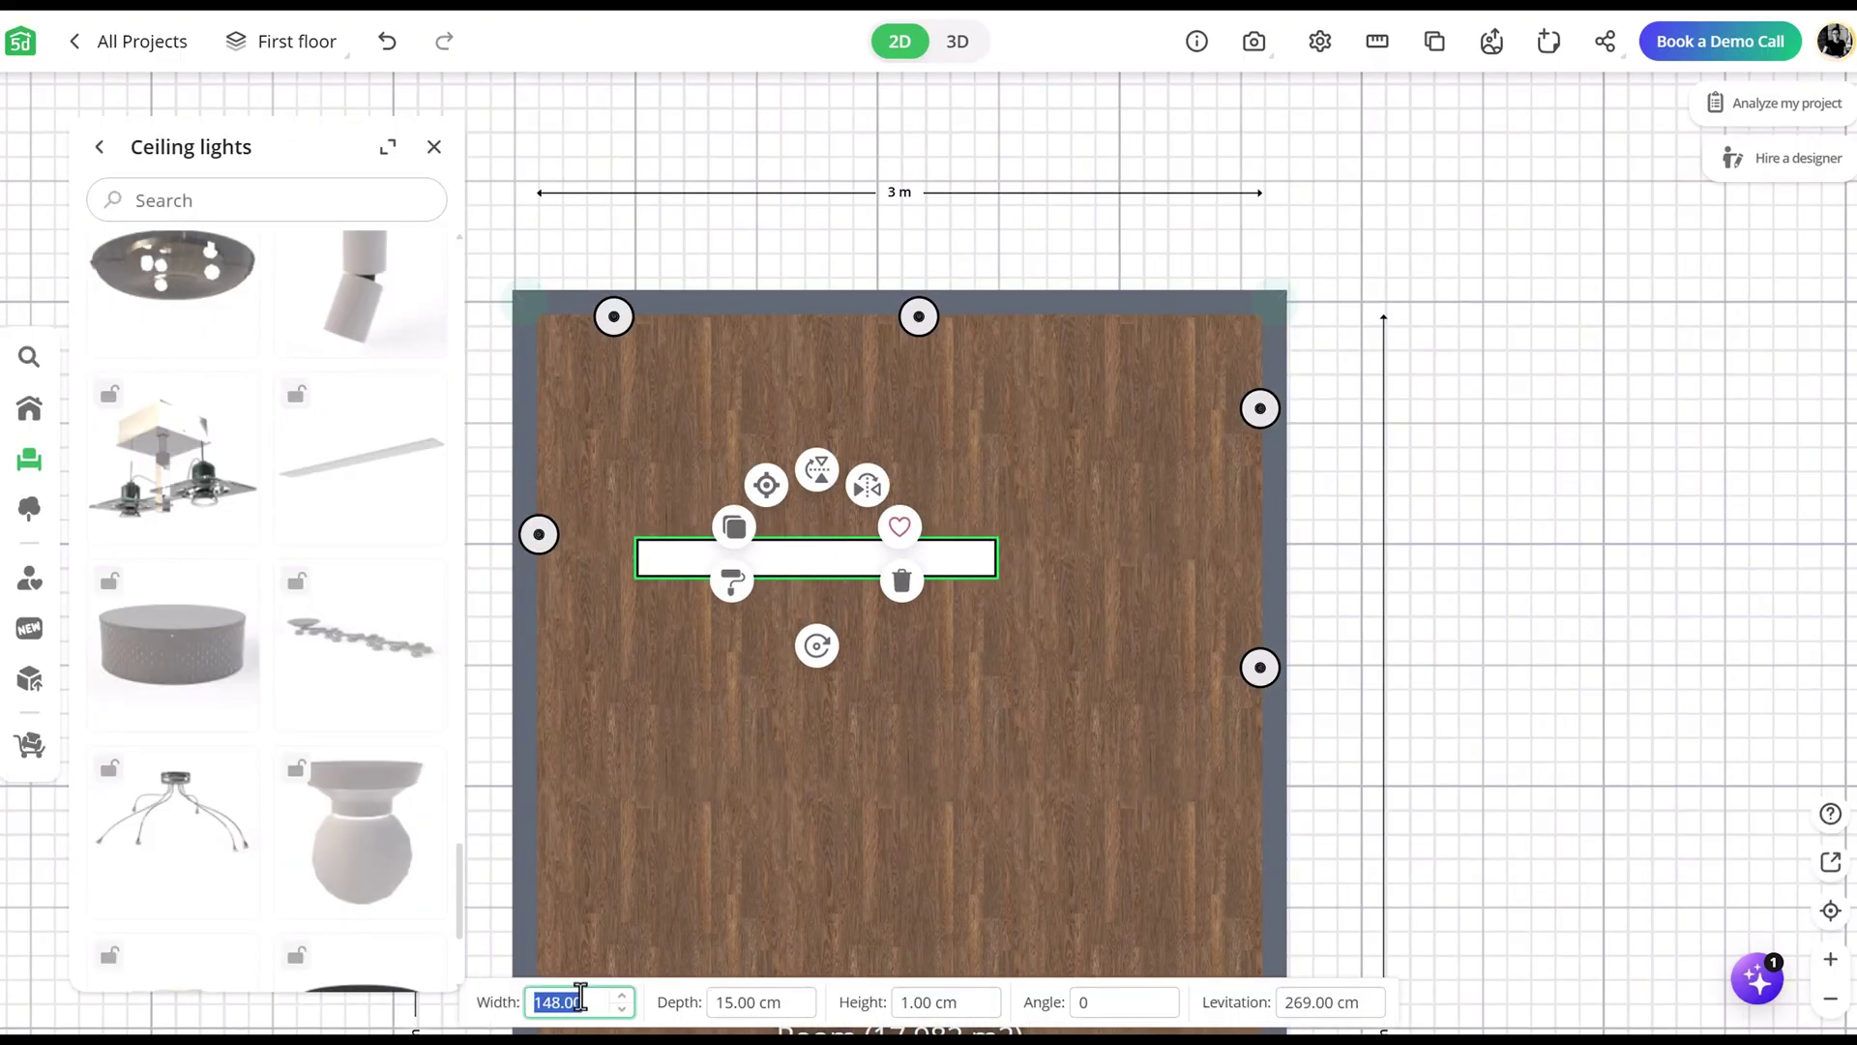
text(200)
text(5)
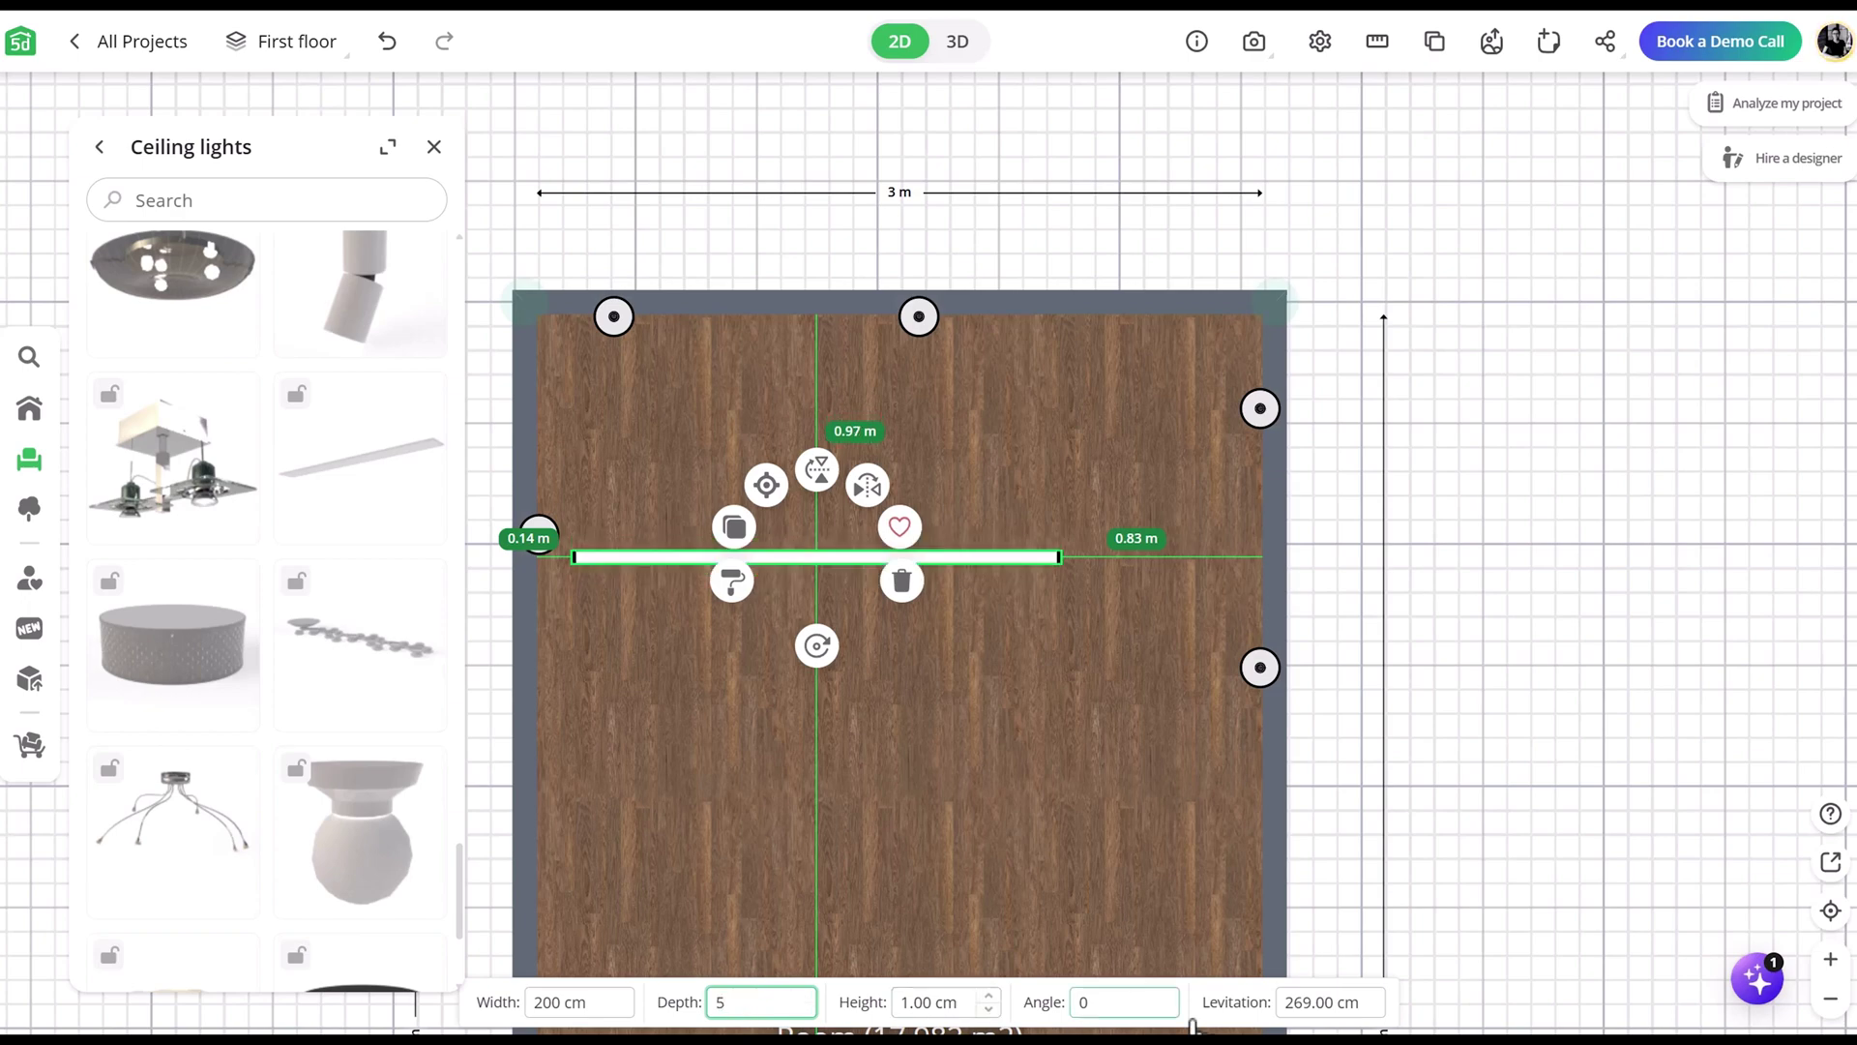
key(Return)
drag(816, 645, 871, 682)
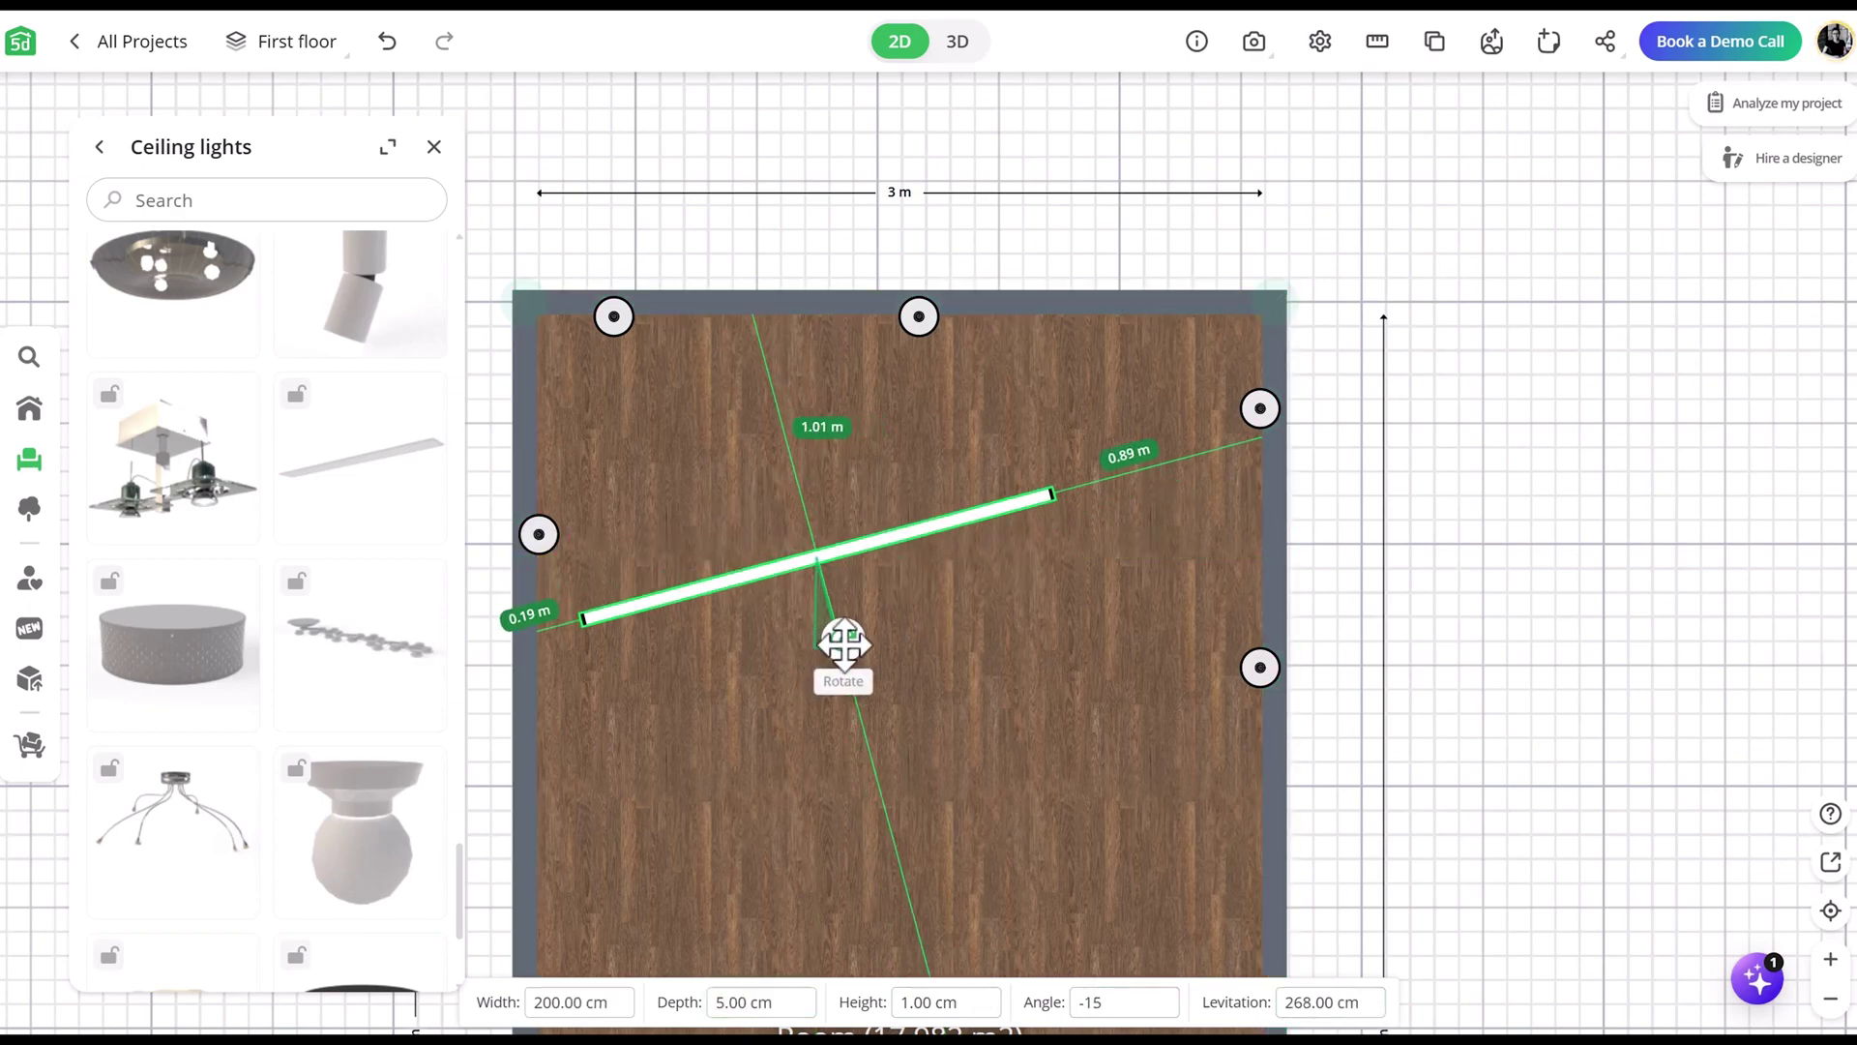
drag(820, 549, 729, 428)
drag(730, 509, 742, 512)
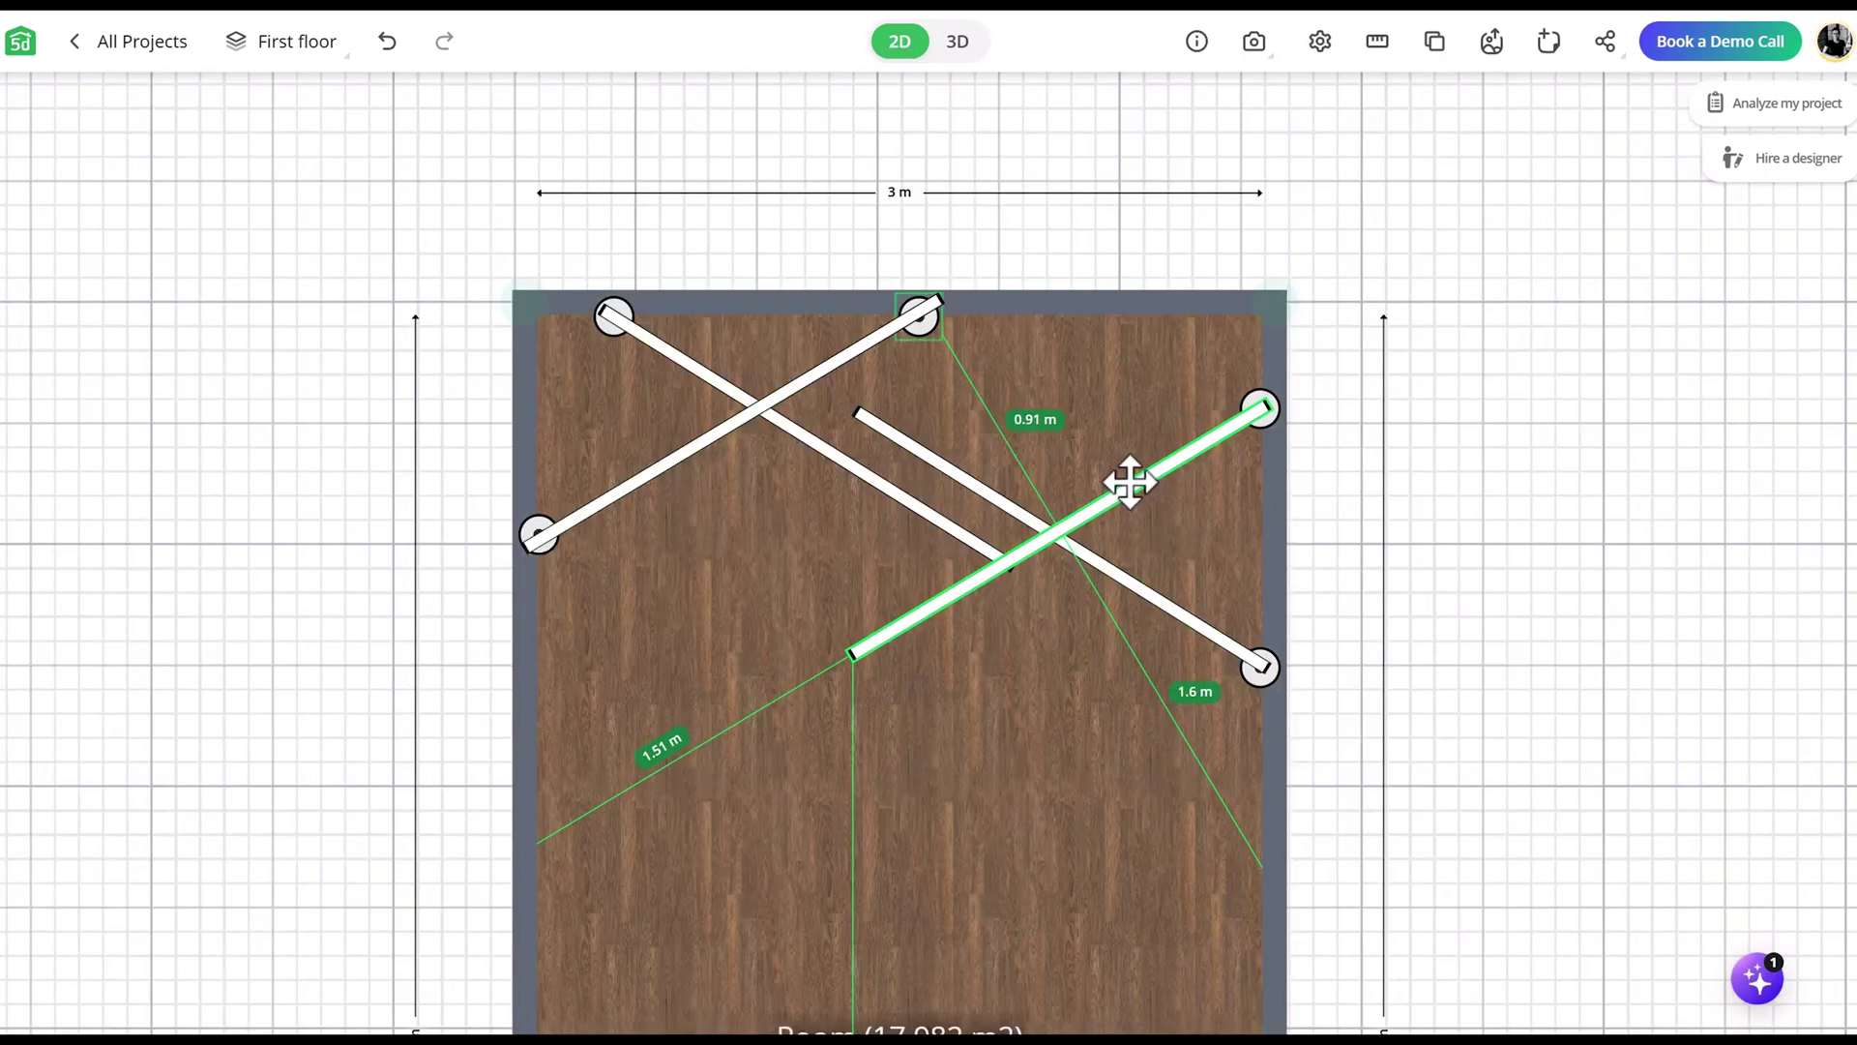
Step: Inspect the crisscrossing ceiling runs in 3D and close the catalogue
click(958, 43)
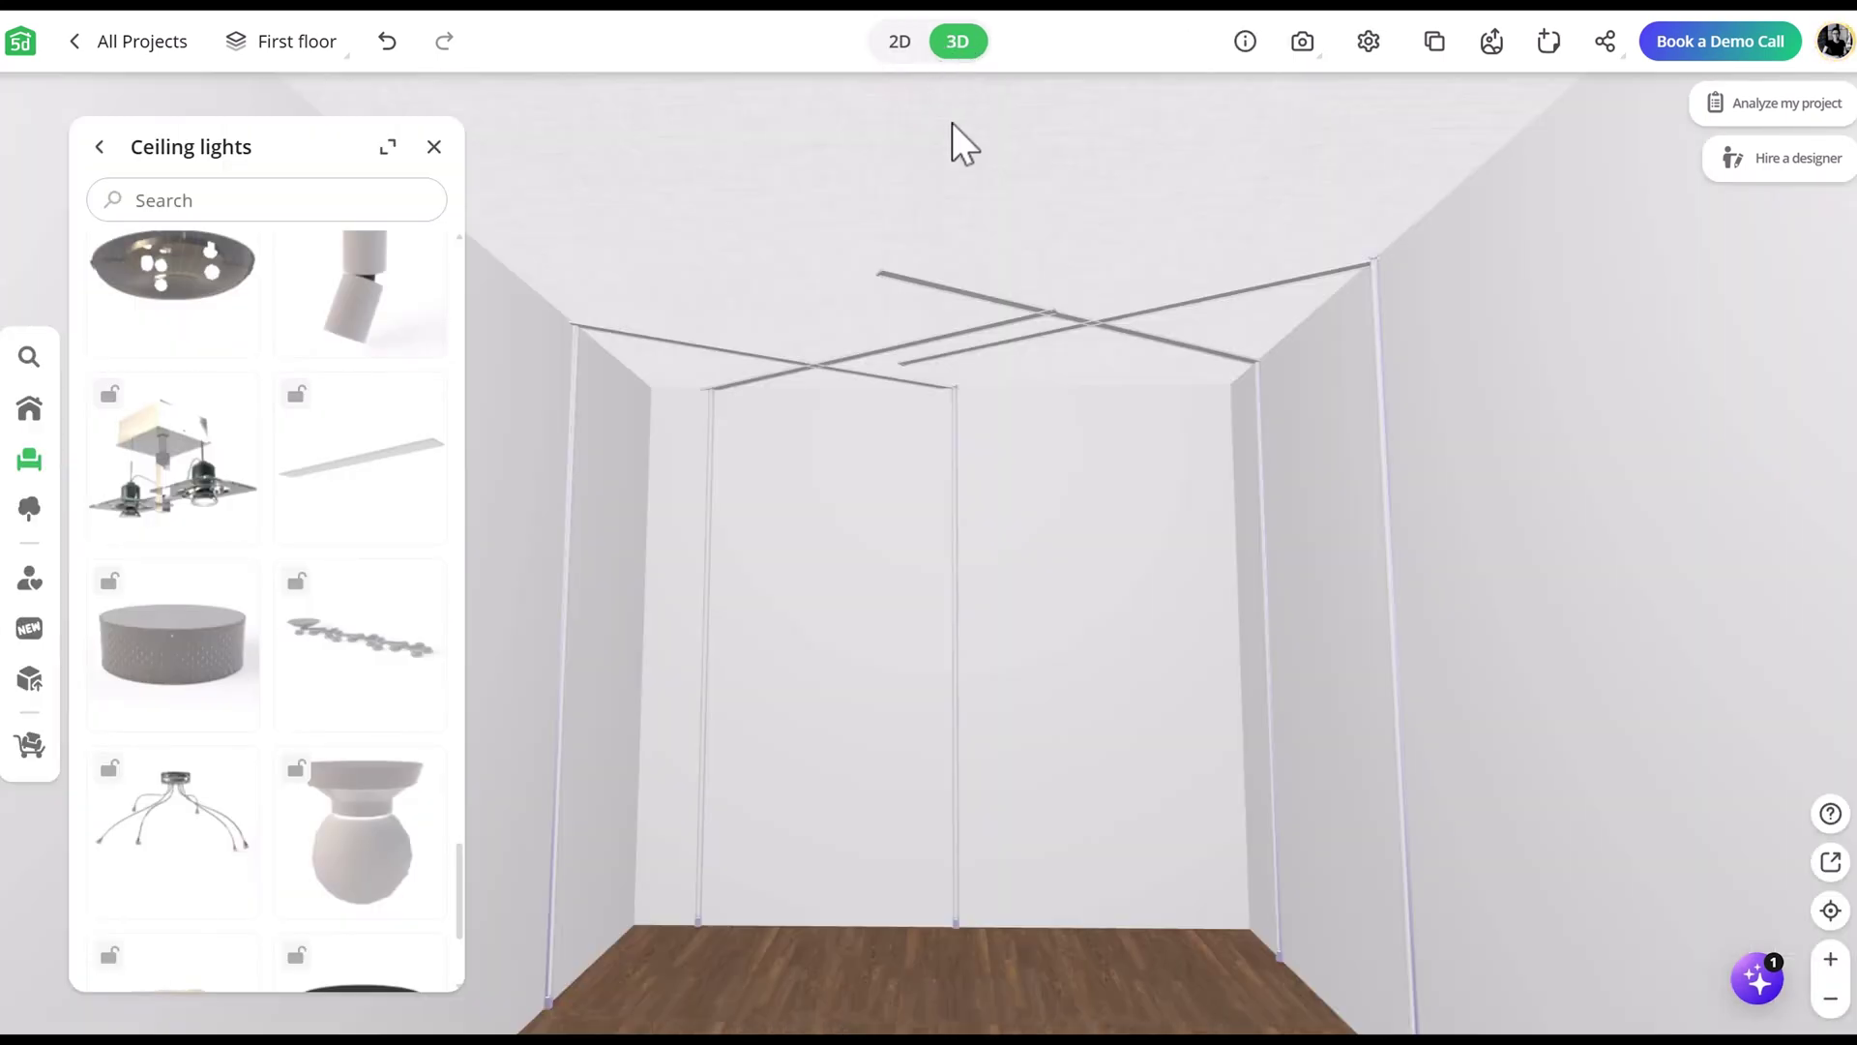
drag(1099, 447, 1099, 588)
click(434, 147)
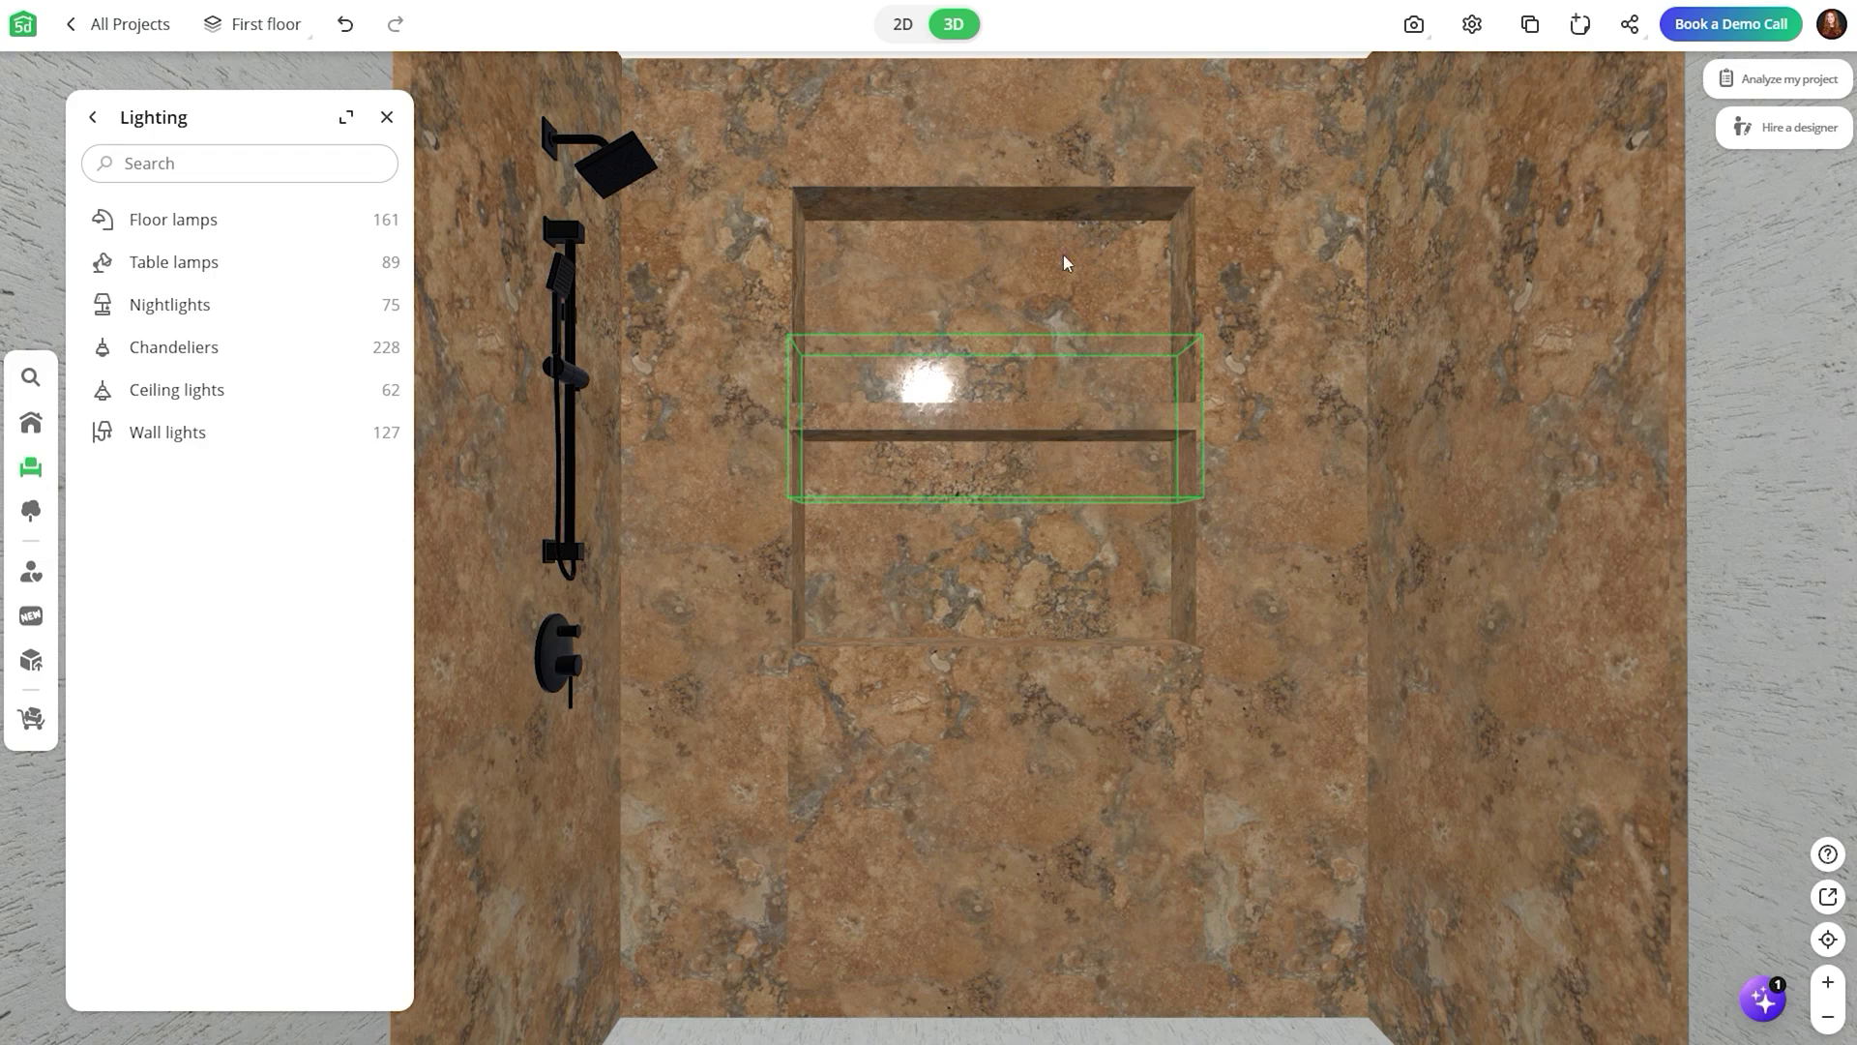
Step: Check the niche shelf's levitation, then place a 45-inch ceiling strip in the shower area
click(1043, 410)
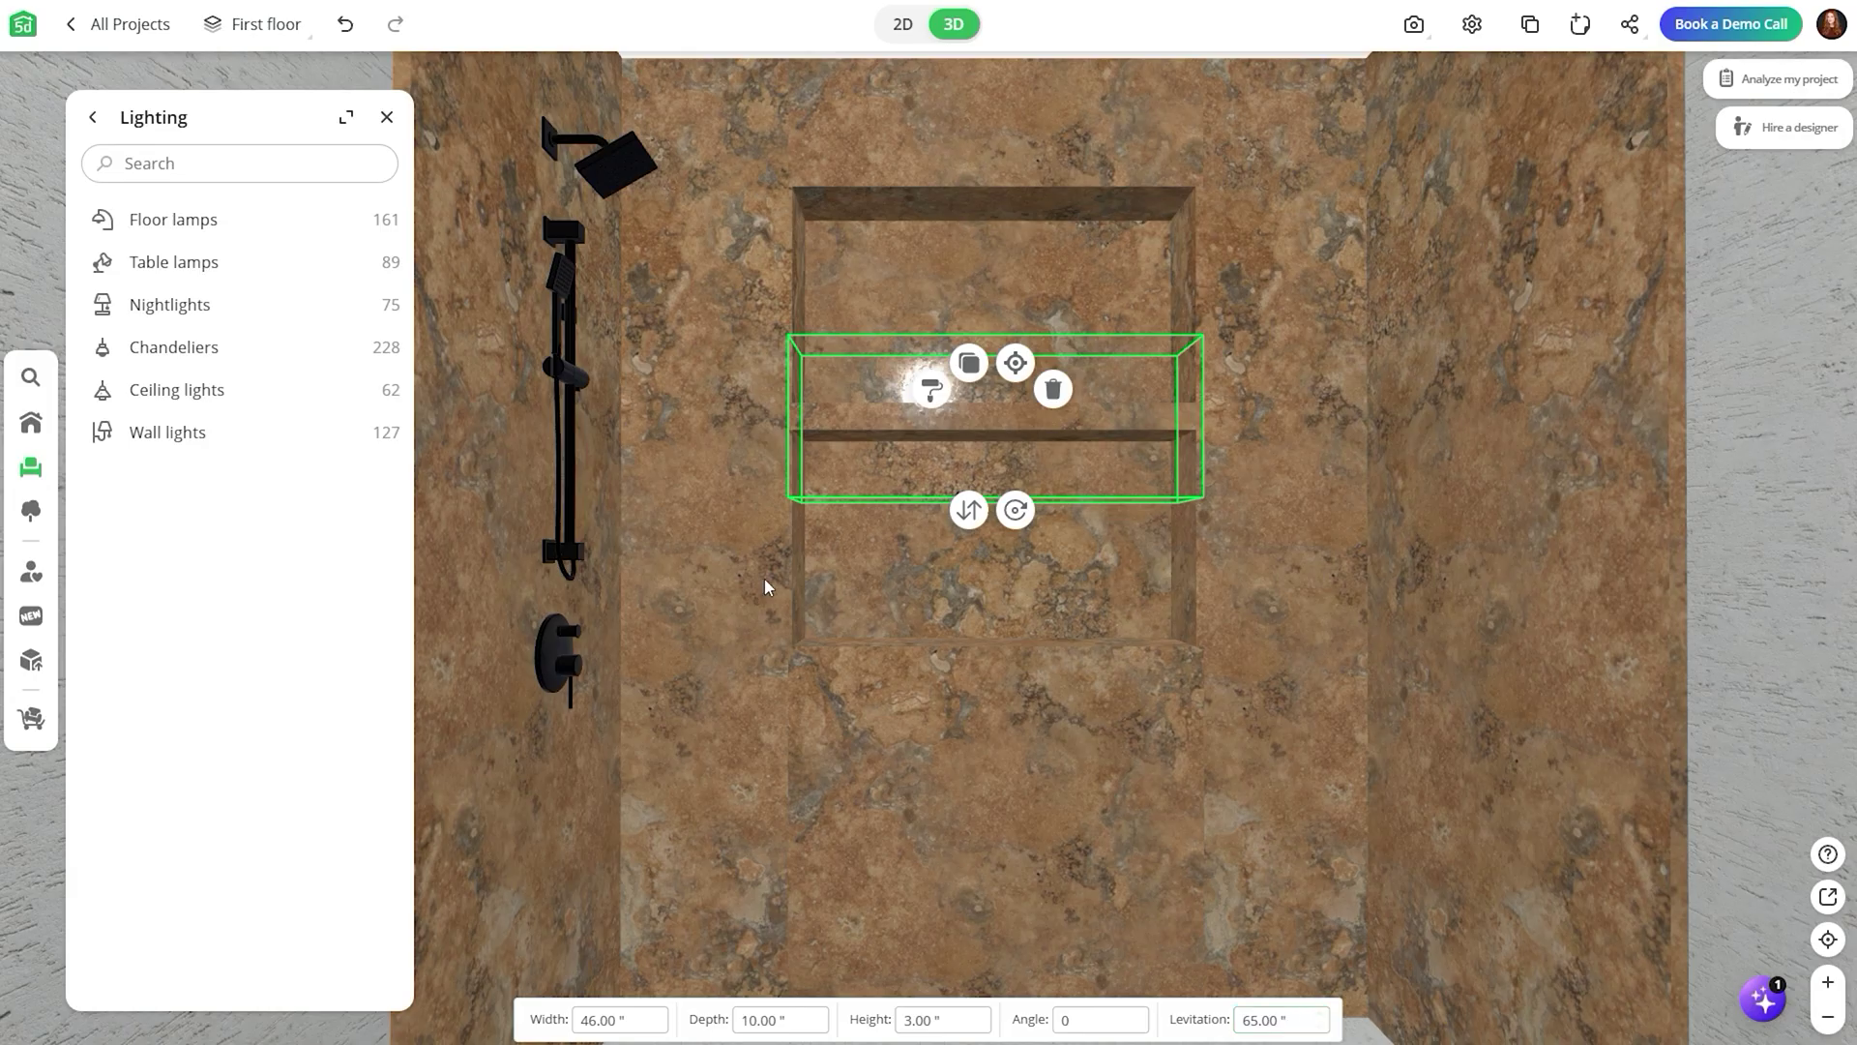
key(2)
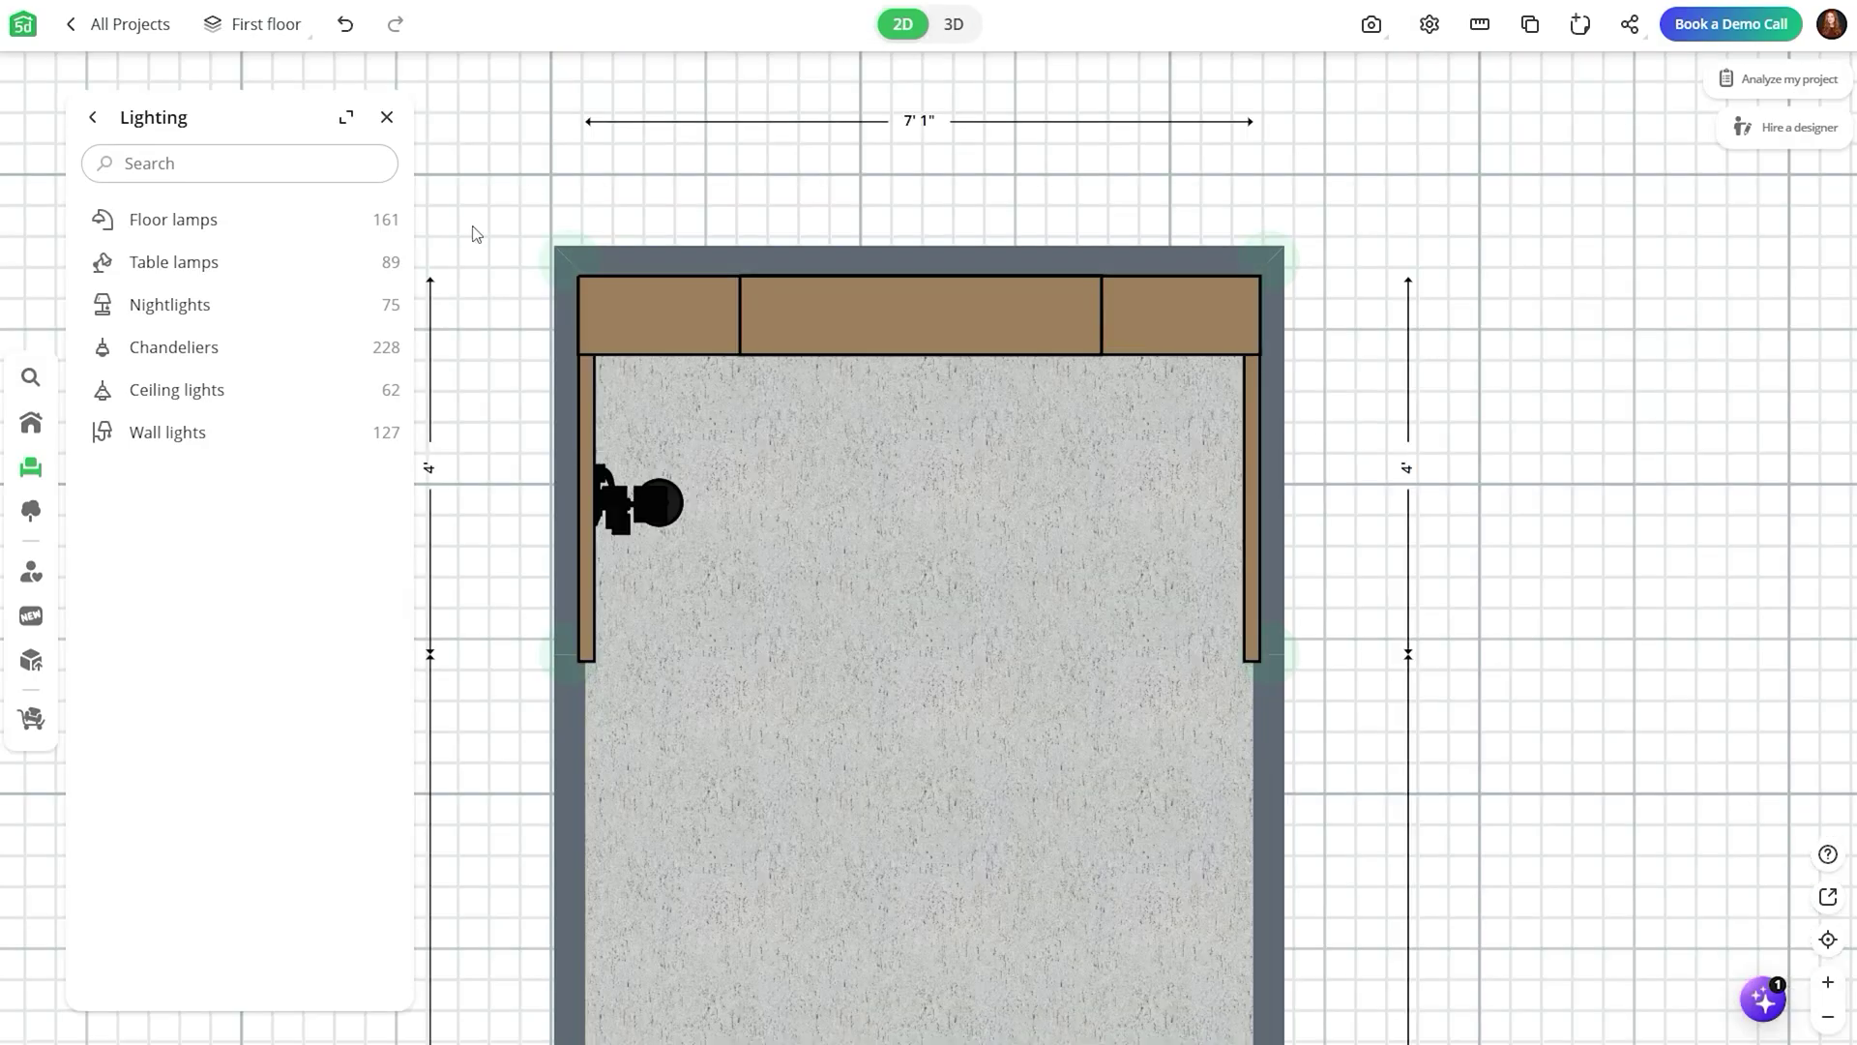
click(178, 389)
drag(319, 435, 914, 539)
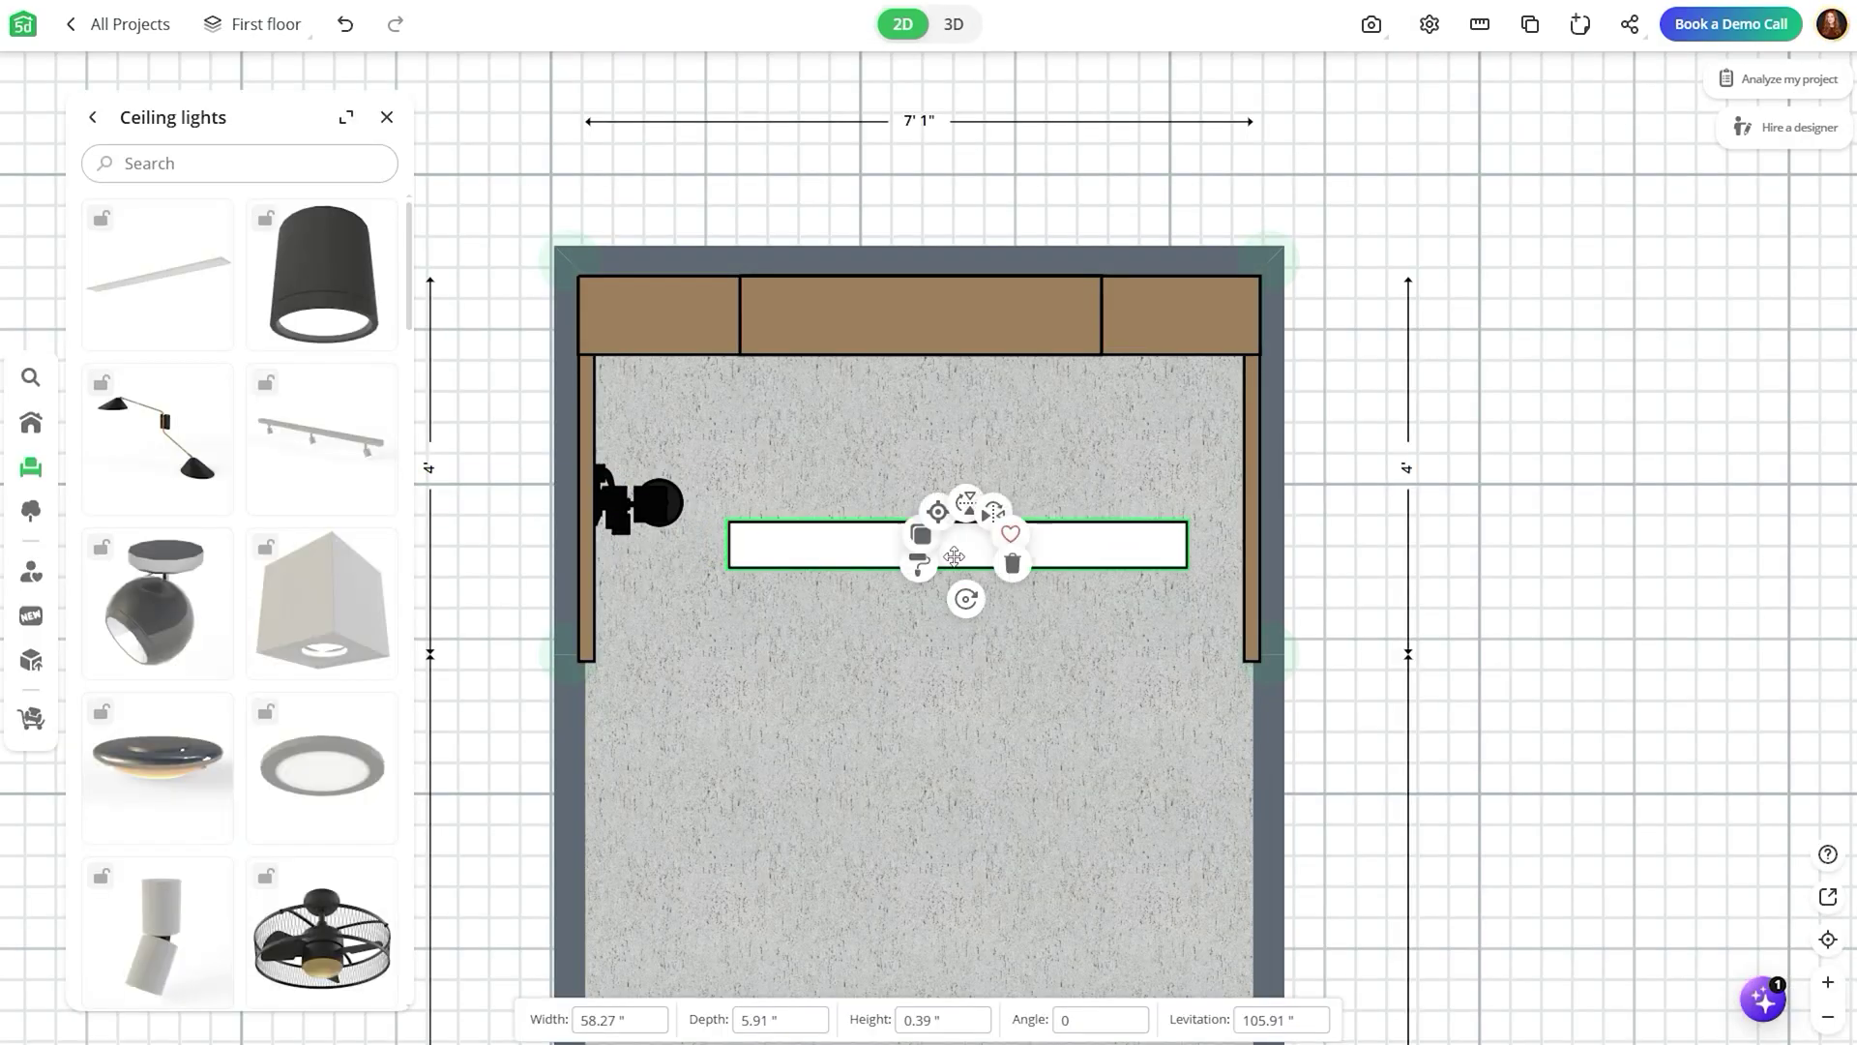
click(621, 1018)
text(45)
Step: Give the strip 1" depth, 0.5" height and 64.7" levitation, then slide it into the niche
click(769, 1019)
text(1)
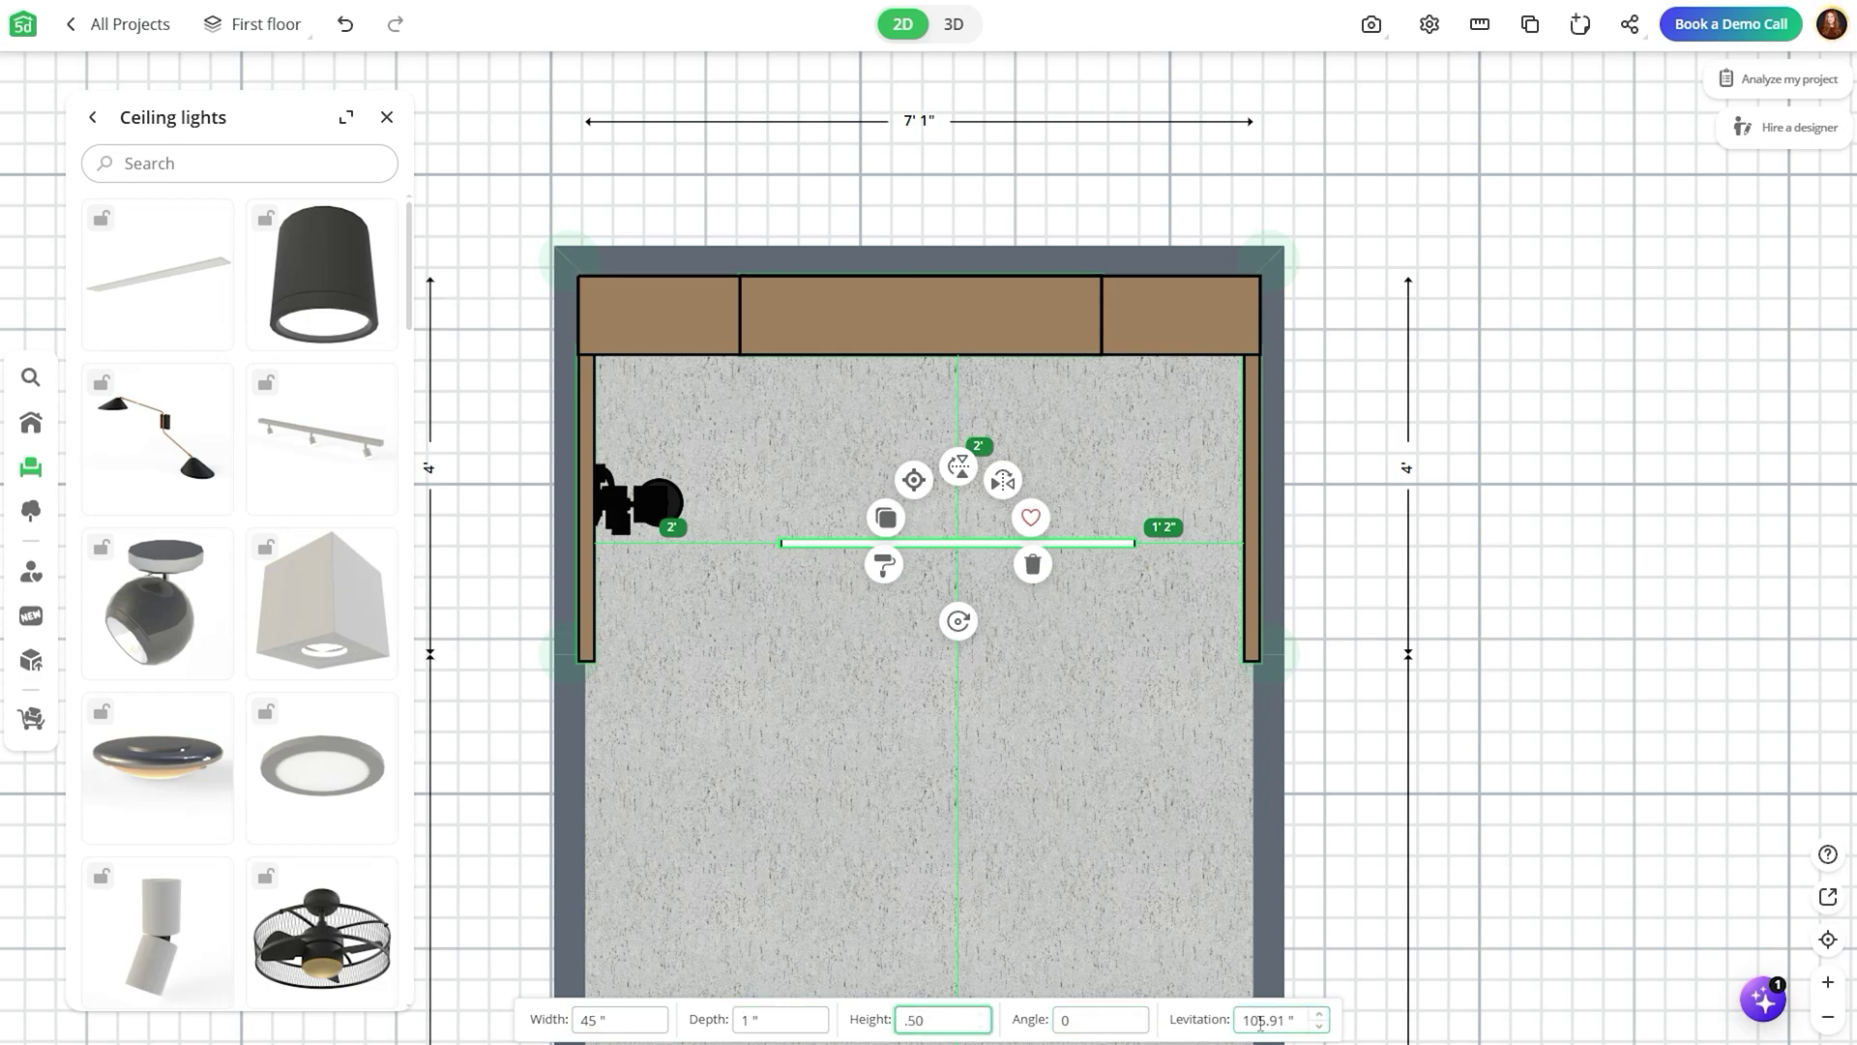
key(Return)
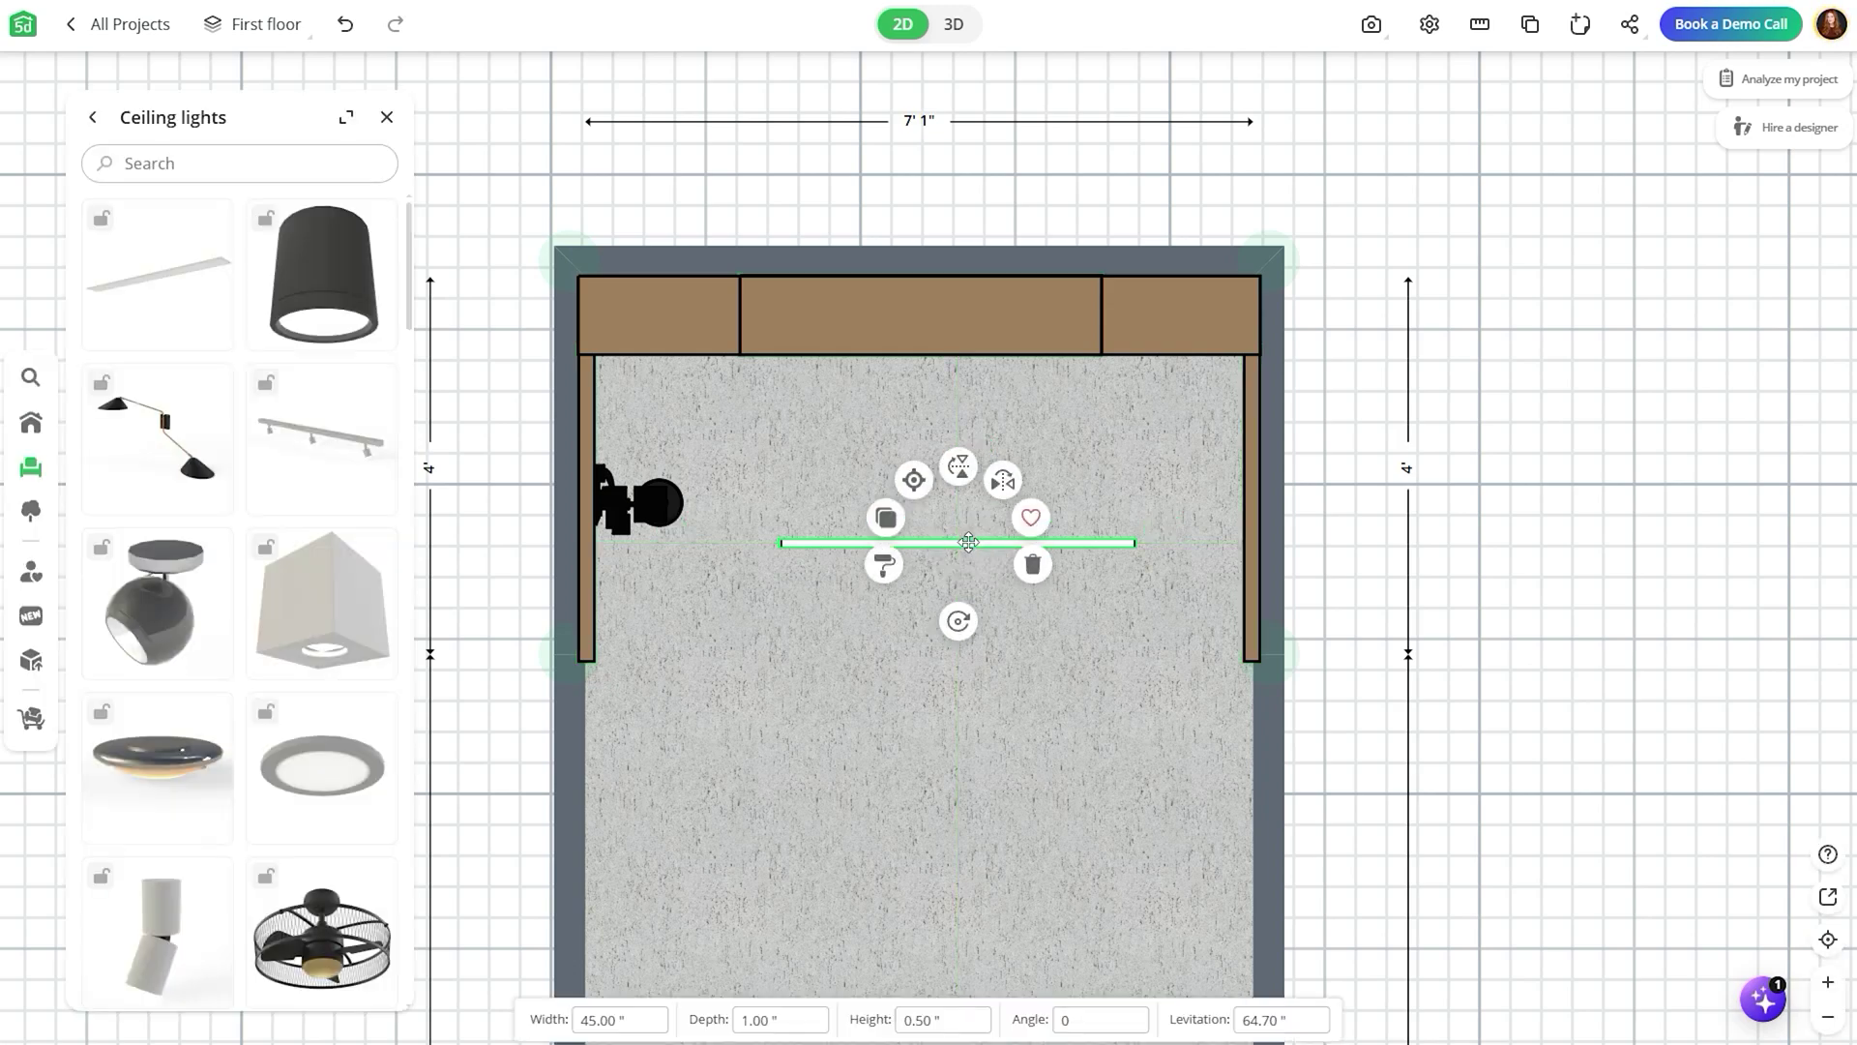
drag(958, 541, 969, 279)
click(954, 24)
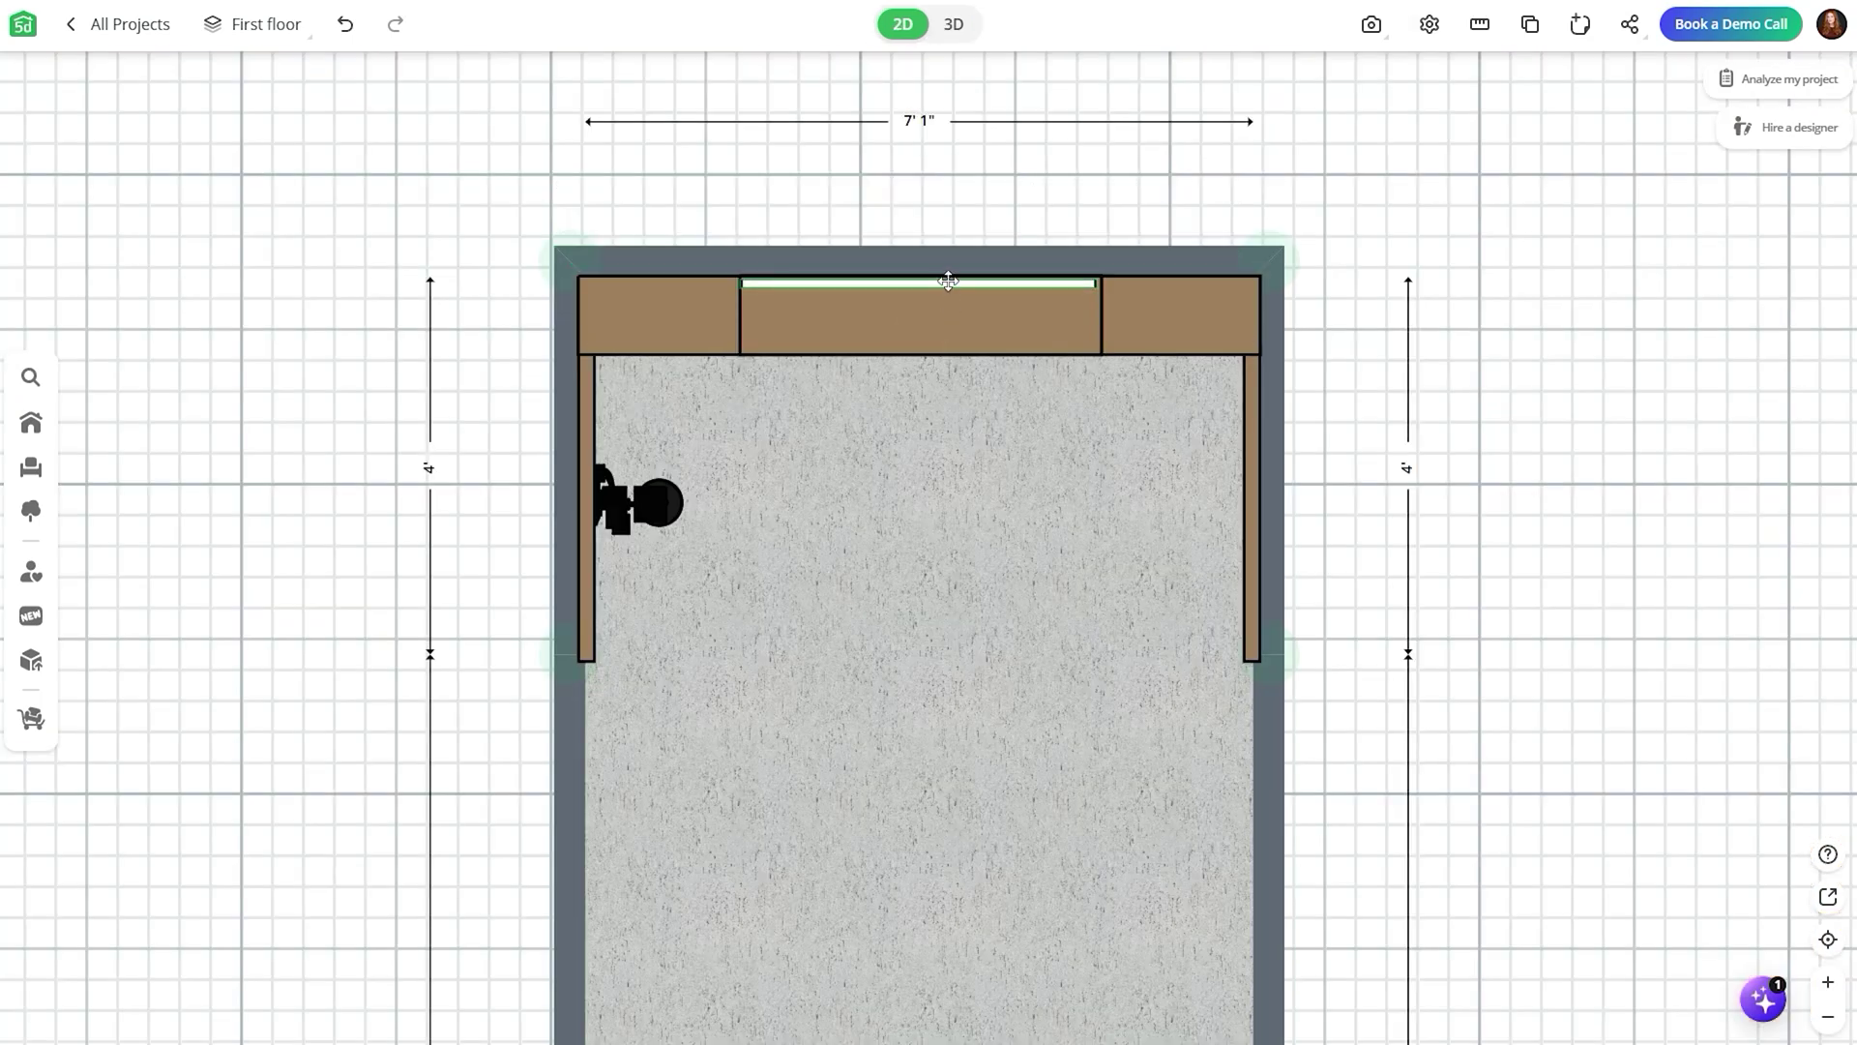
Step: Colour the strip's second material with an eyedropper sample from the cabinet
click(948, 280)
double_click(837, 305)
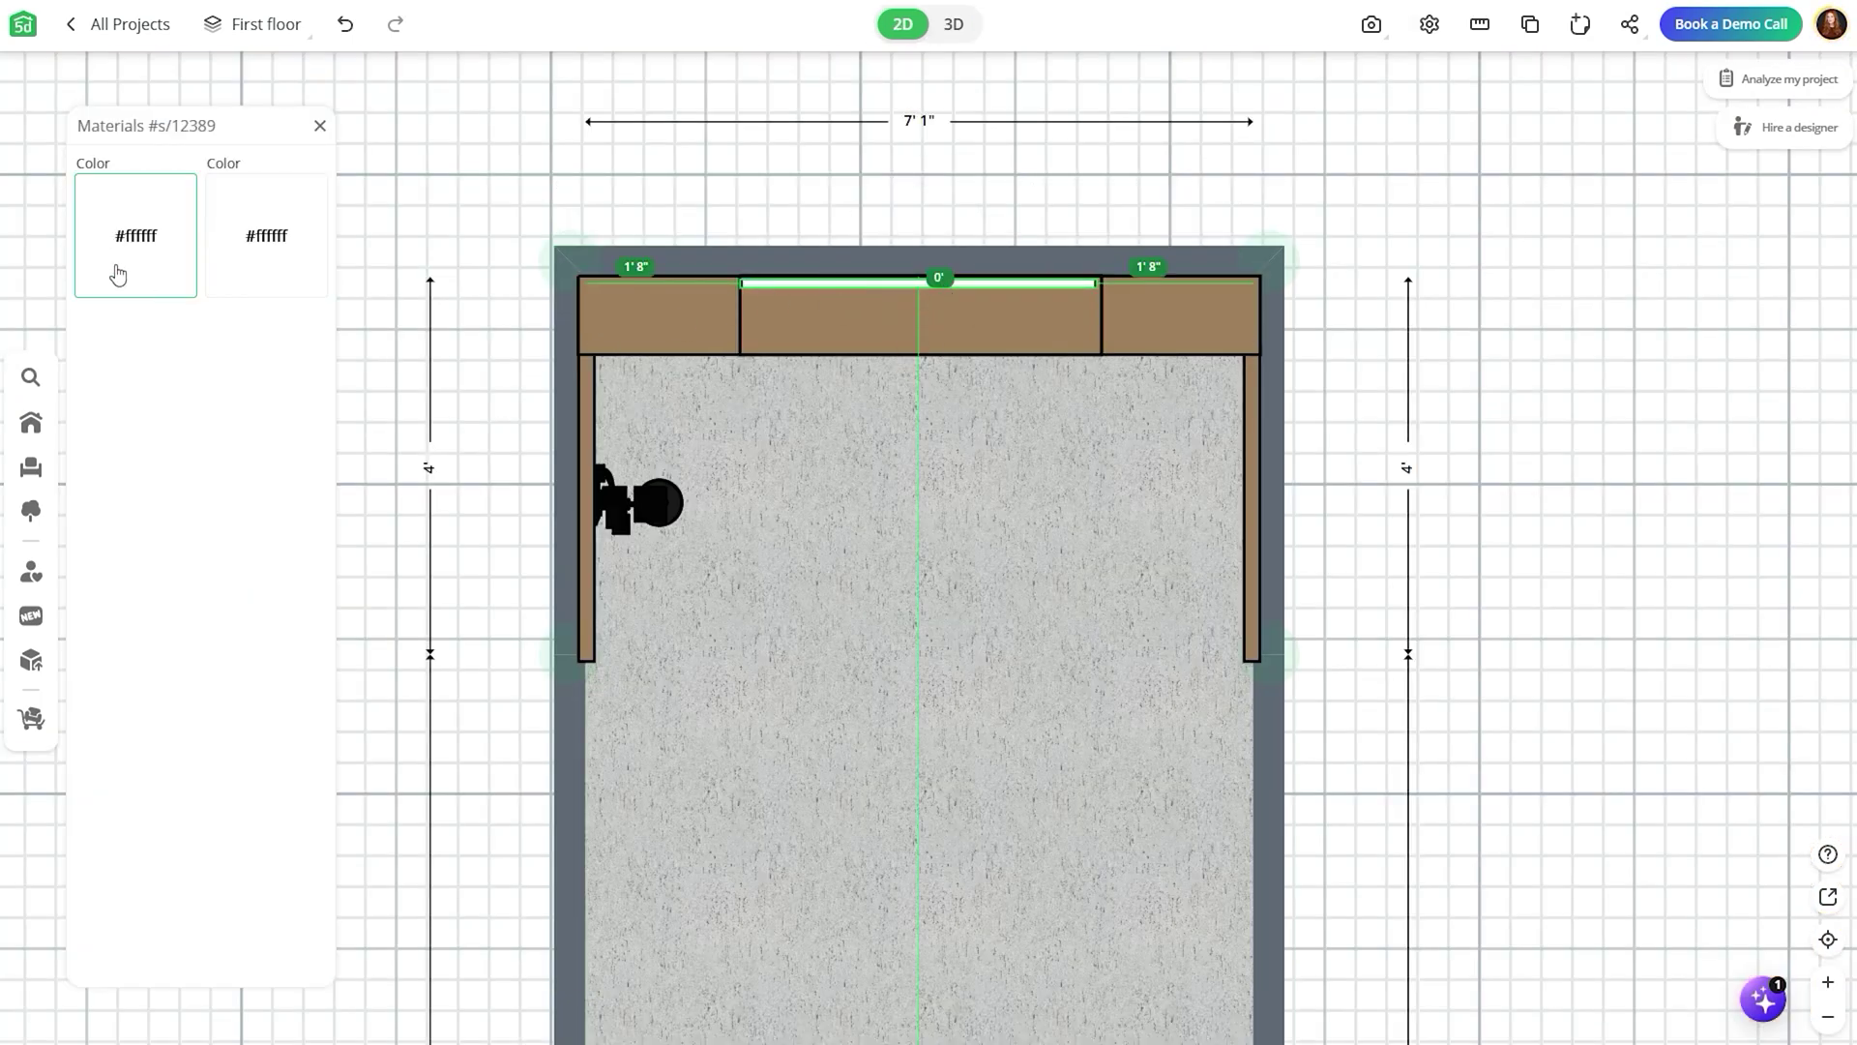
click(249, 257)
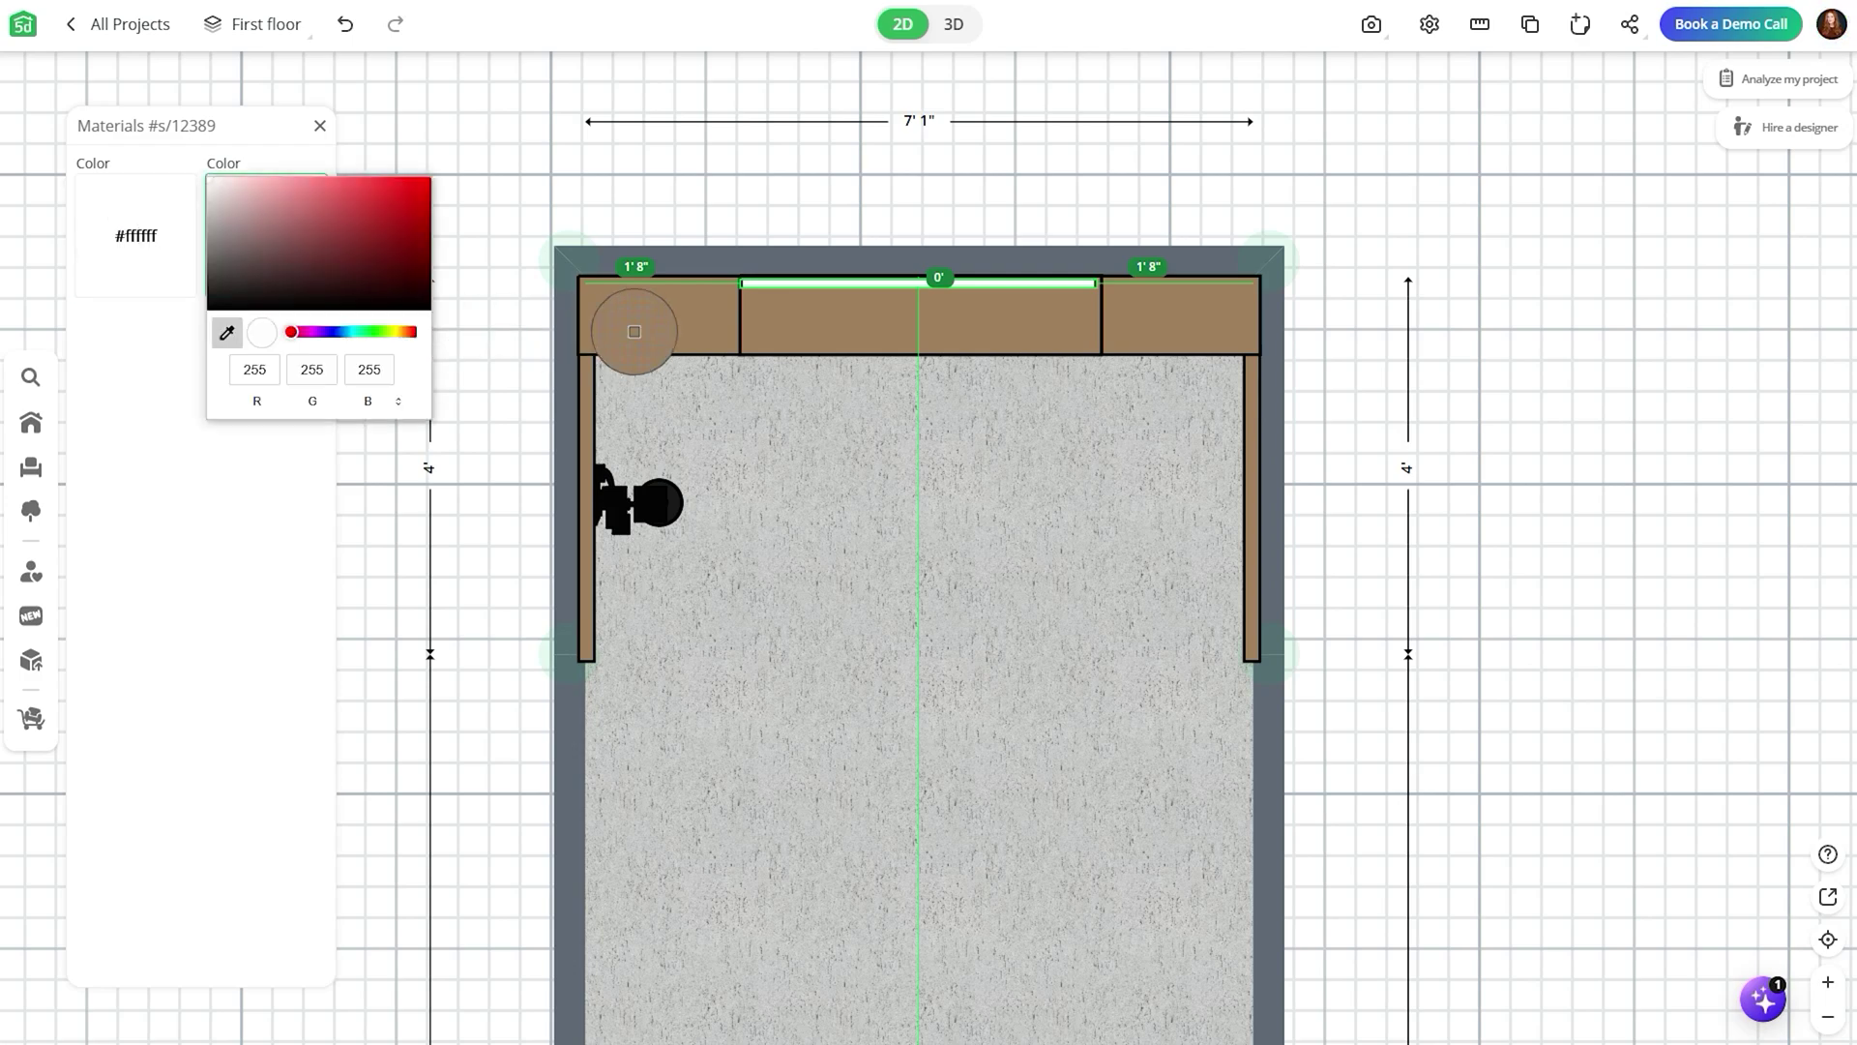
click(634, 332)
click(353, 235)
click(954, 25)
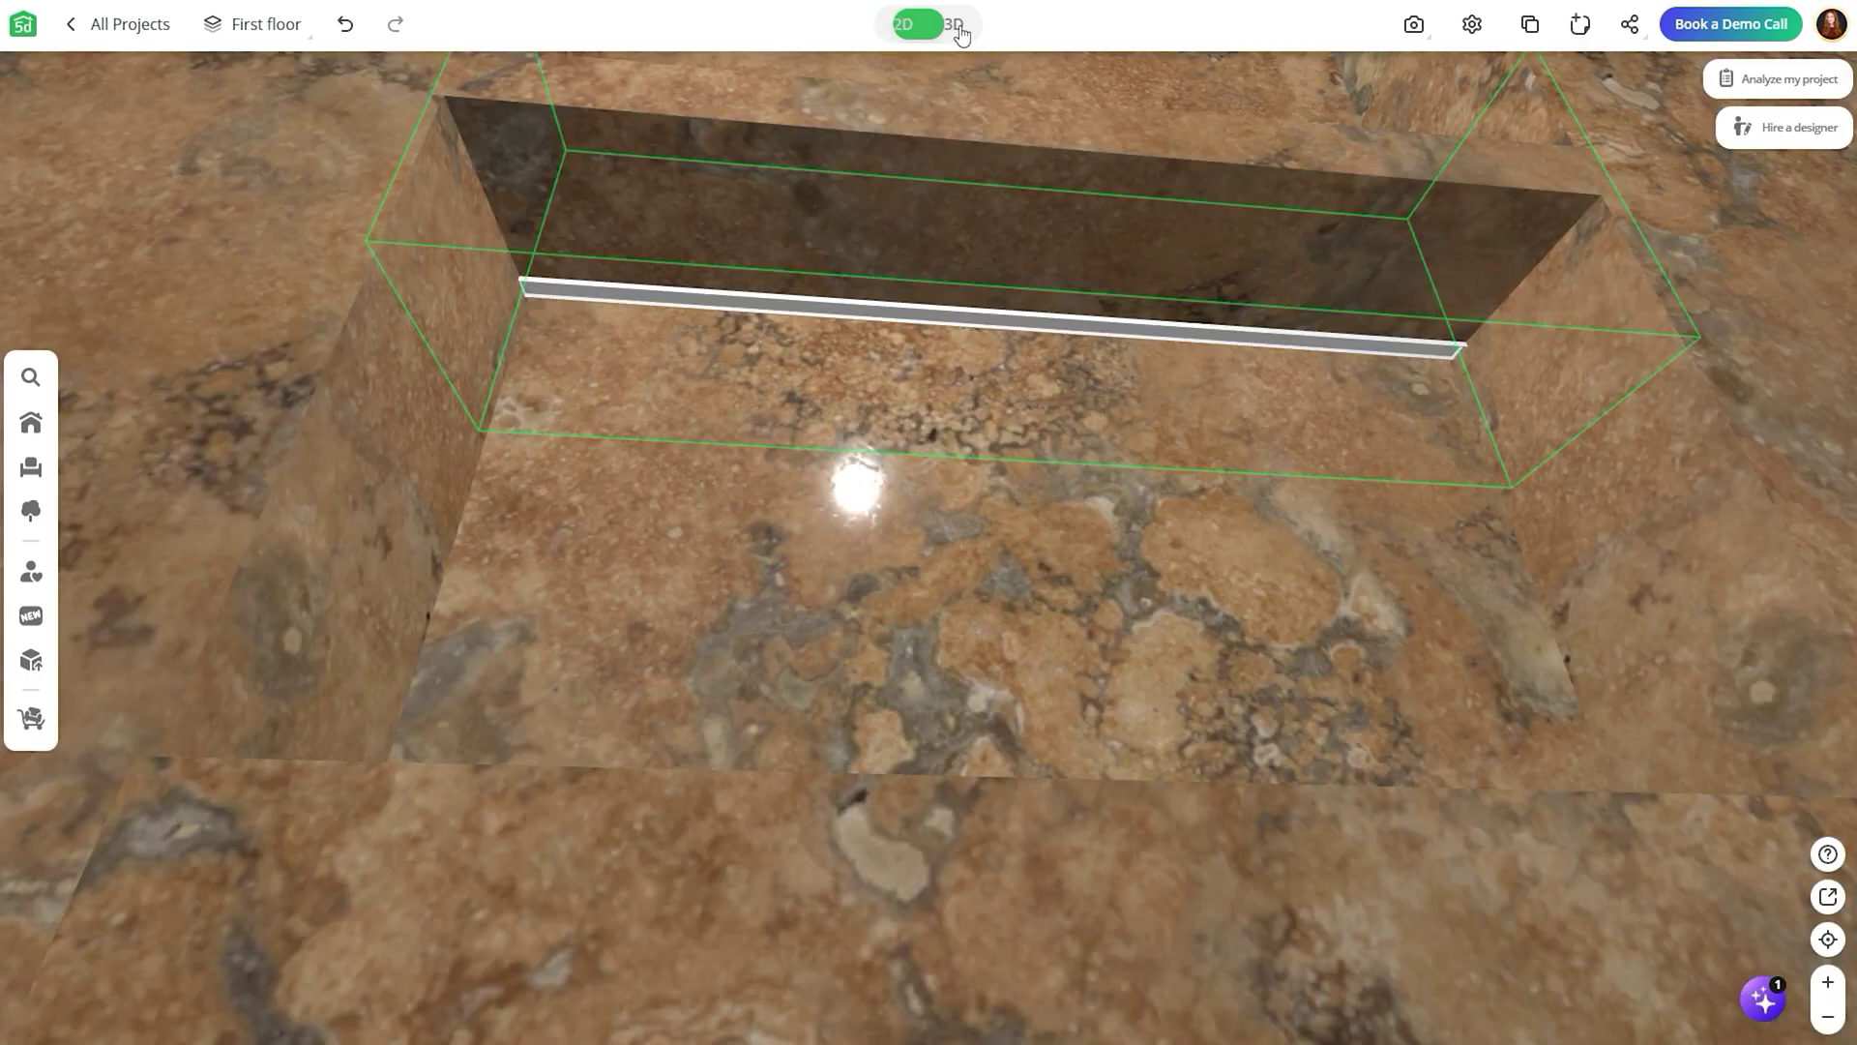
click(902, 24)
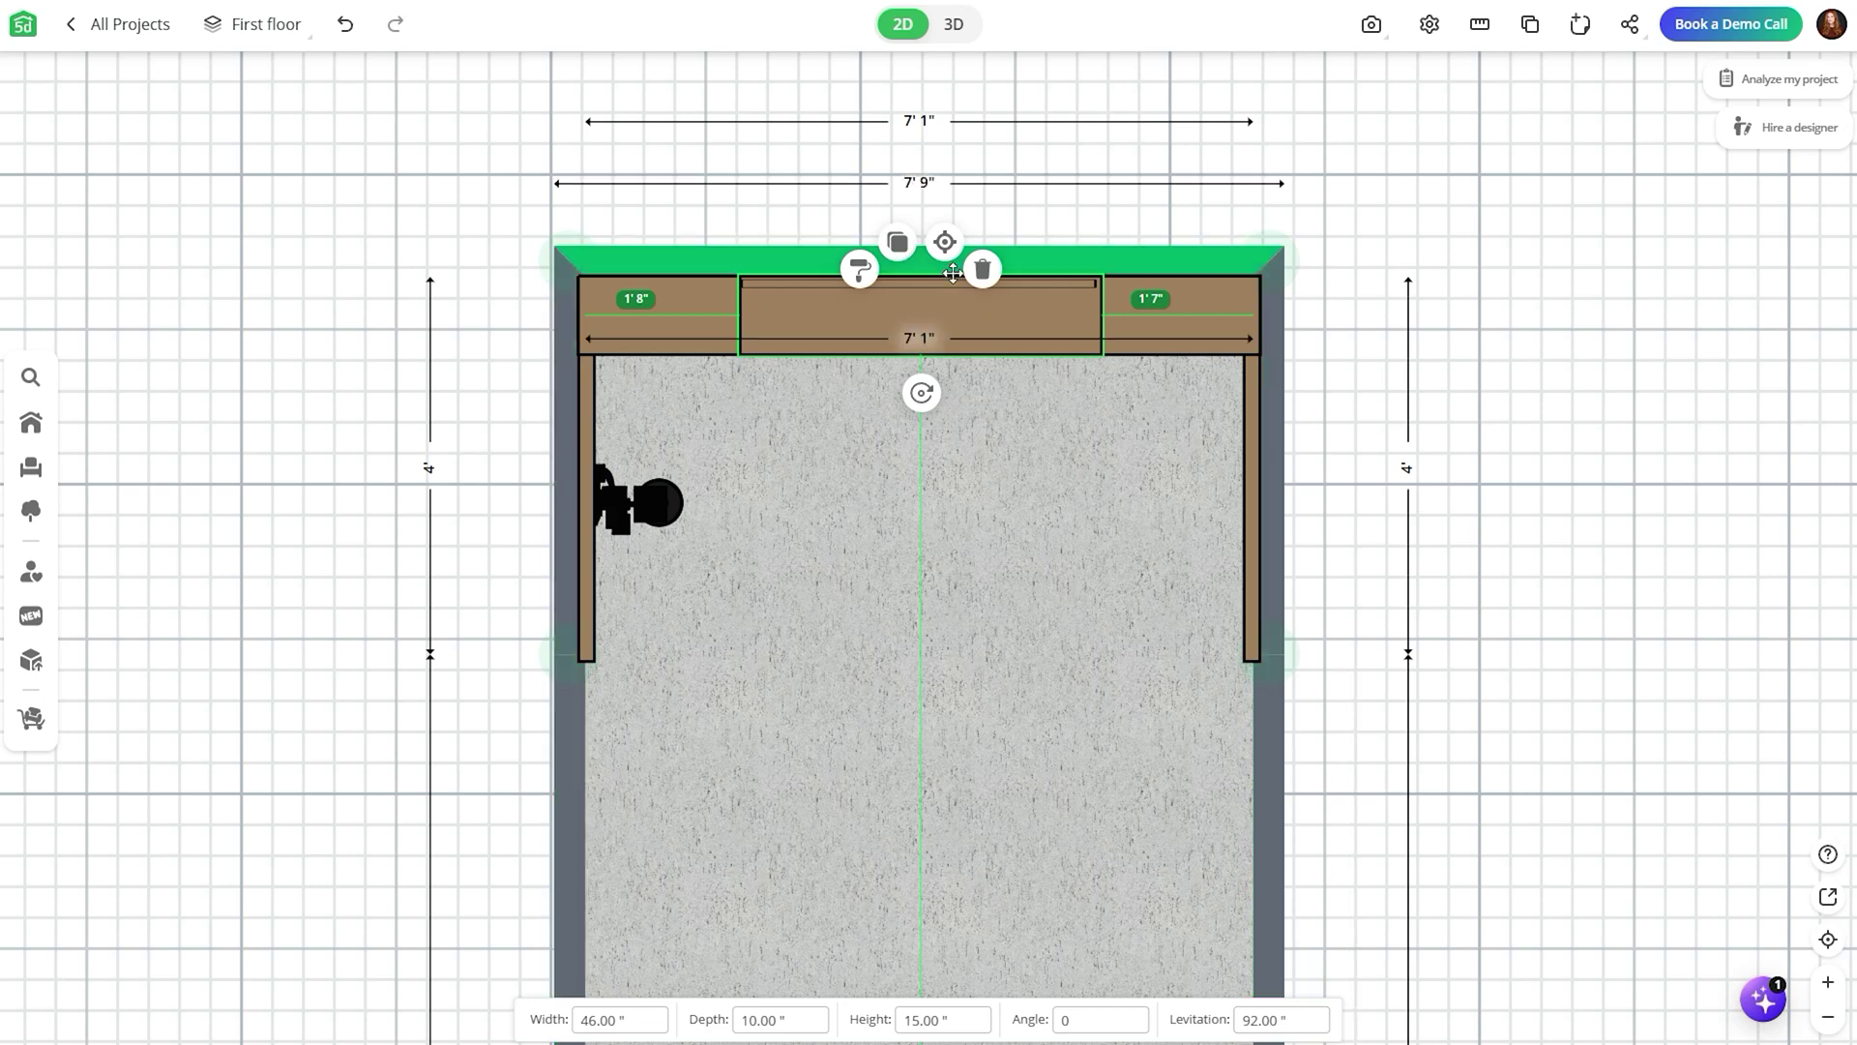
Step: Duplicate the strip into the other niche and view both lit niches in 3D
click(937, 305)
click(914, 276)
click(901, 322)
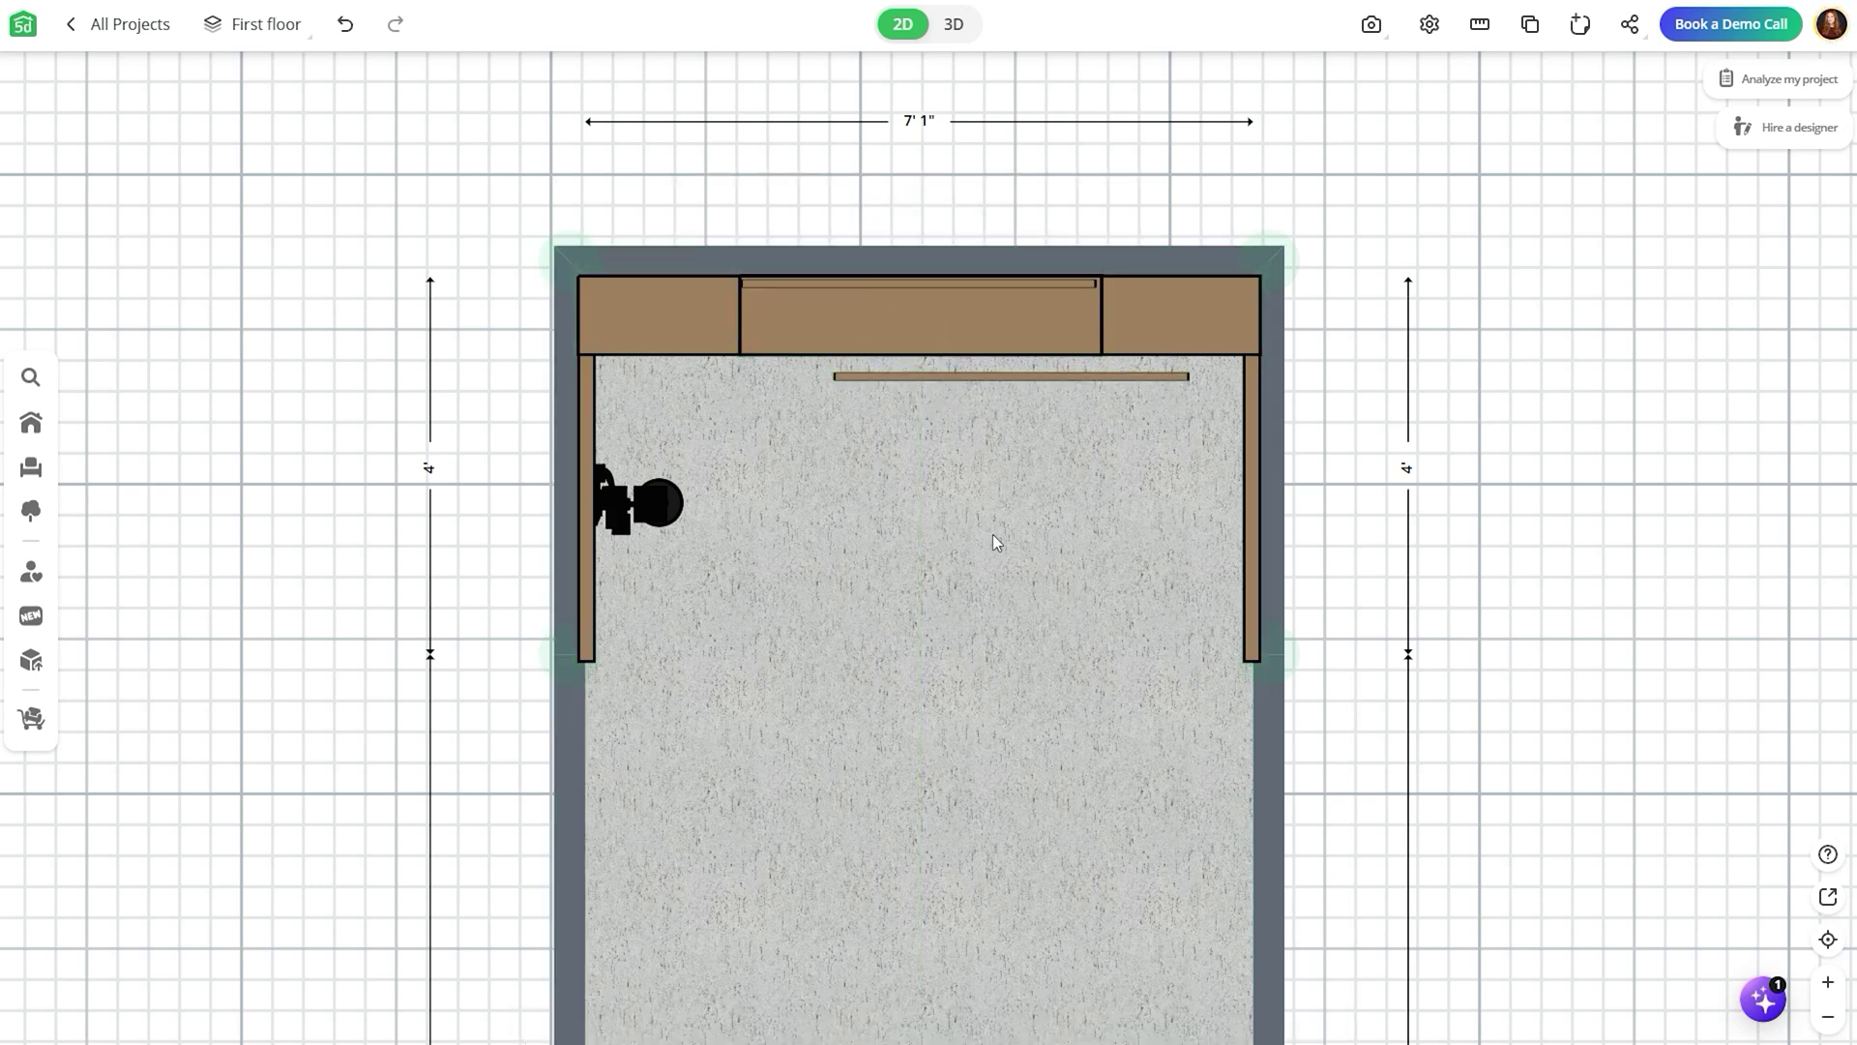
click(1001, 375)
drag(1001, 376, 918, 322)
key(Tab)
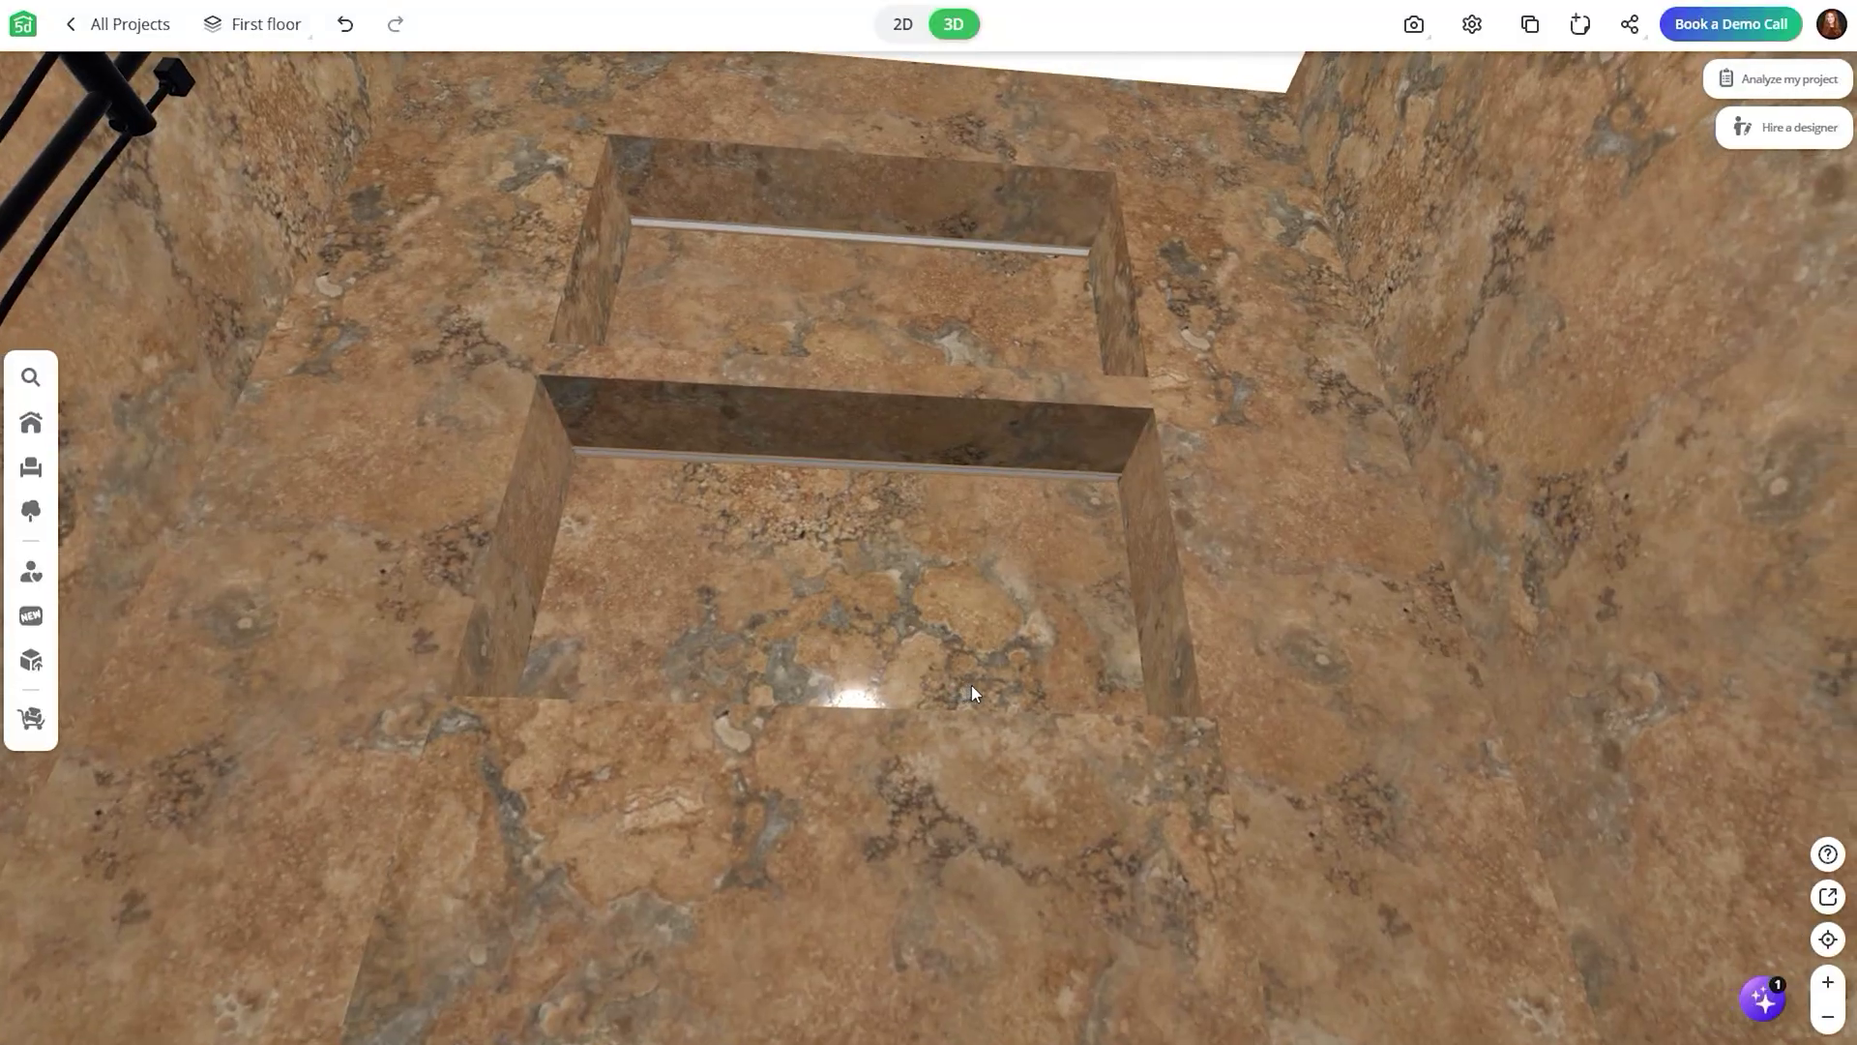